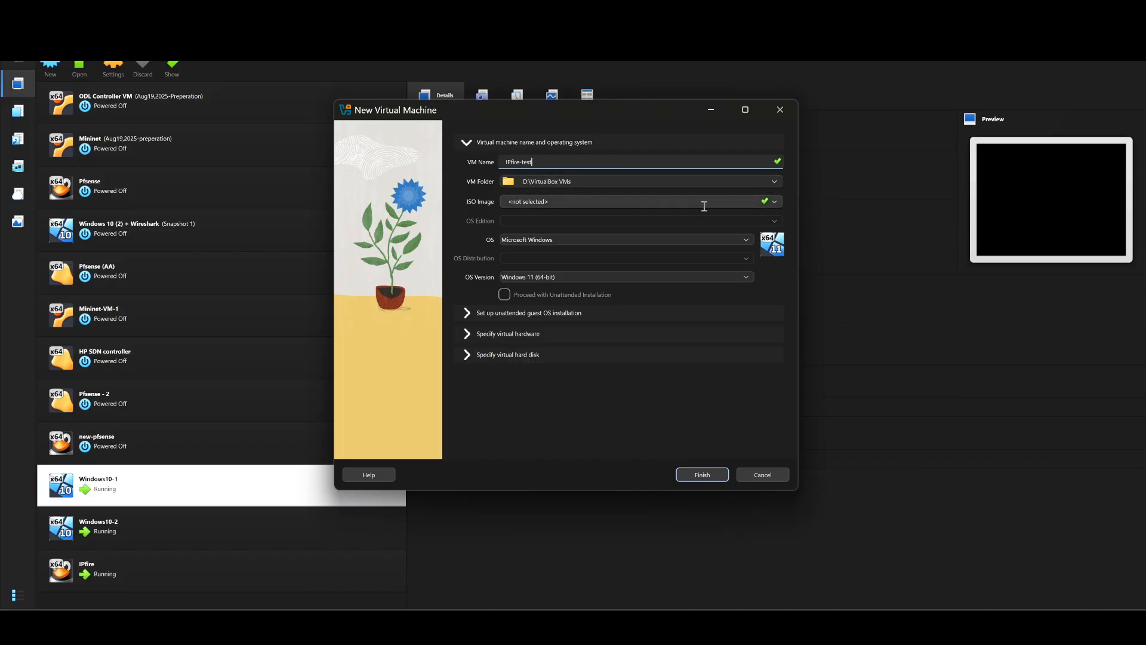
# Step: Attach the ipfire-2.29-core196 ISO, set the OS type to Linux, and create IPfire-test
pyautogui.click(776, 202)
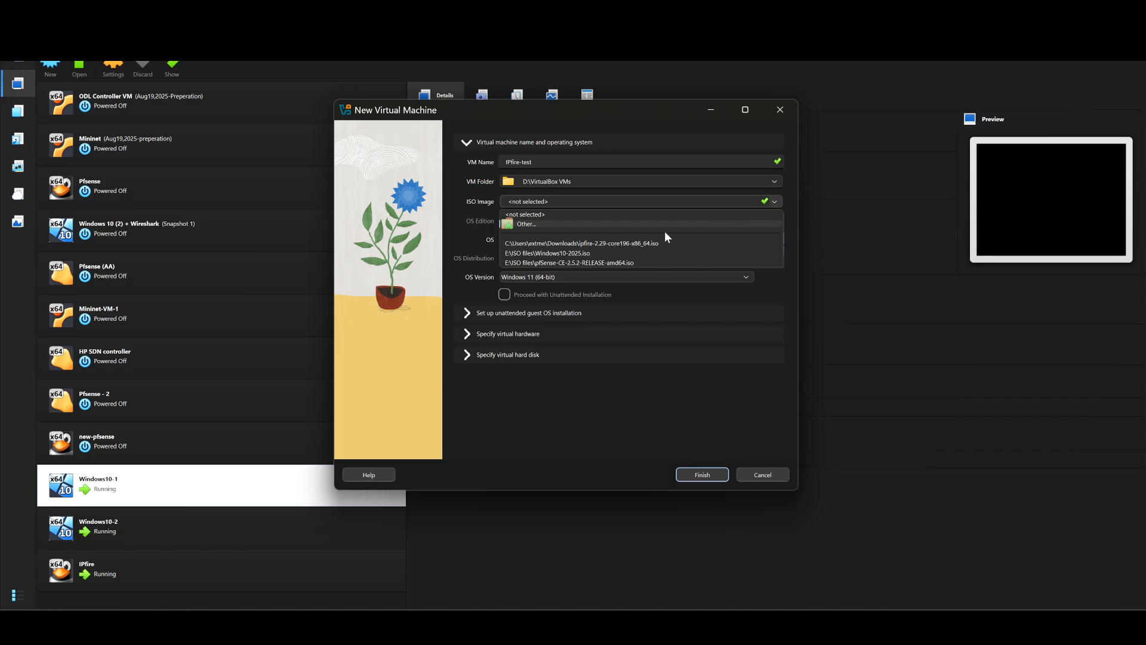
pyautogui.click(632, 243)
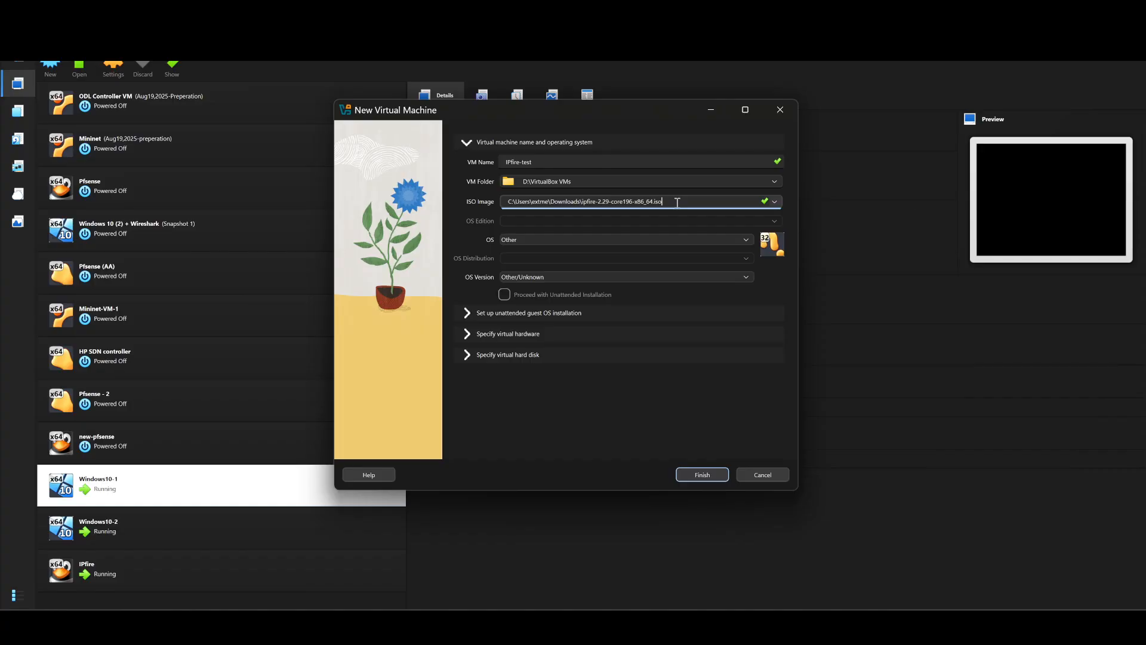
pyautogui.click(611, 240)
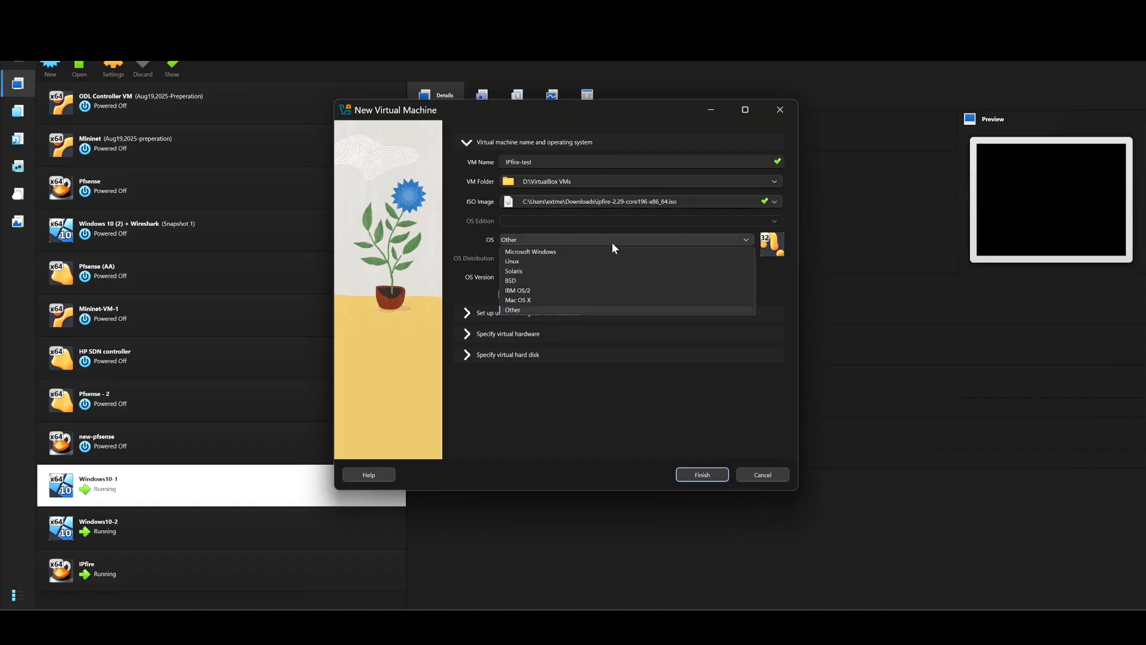
pyautogui.click(568, 261)
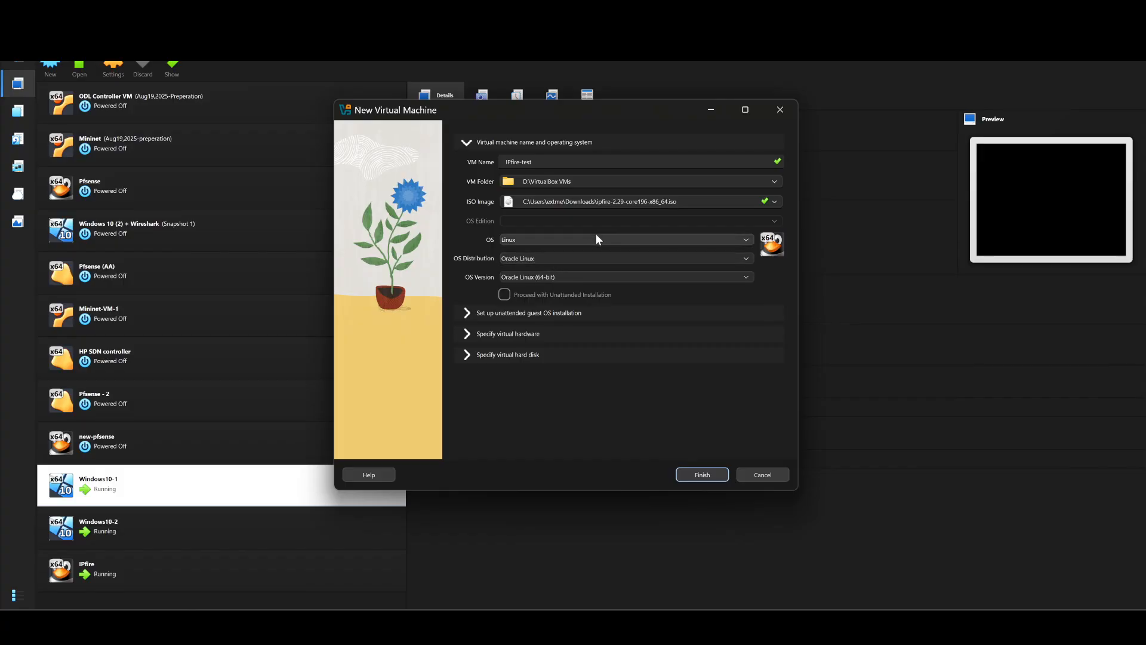
pyautogui.click(705, 476)
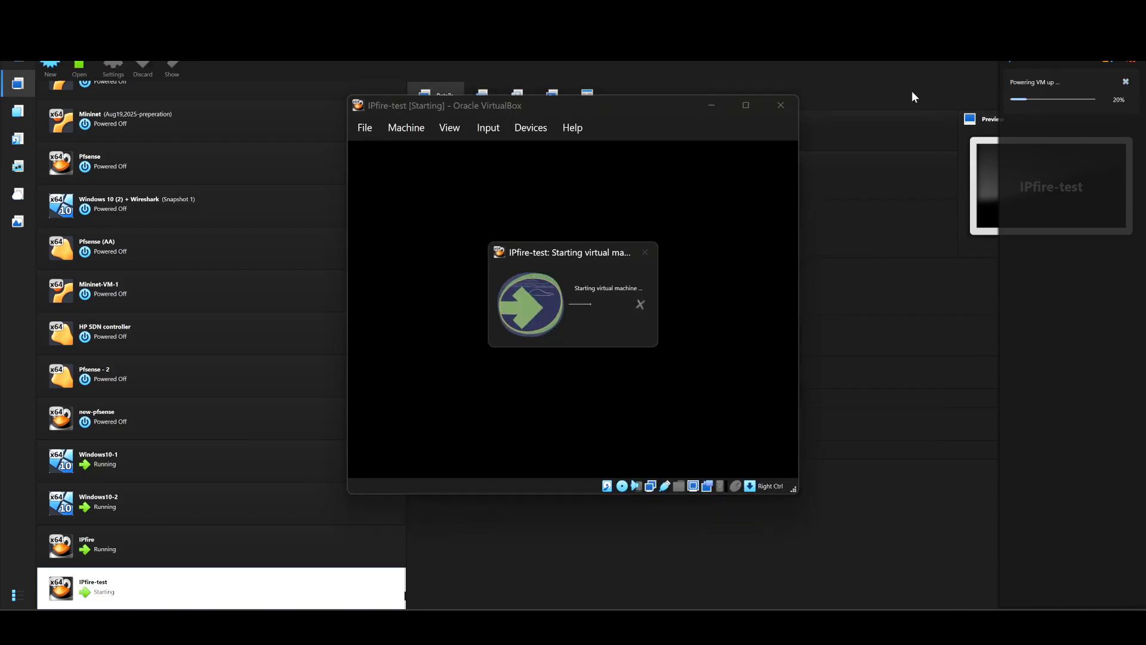
# Step: Power off the running IPfire-test VM
pyautogui.click(781, 107)
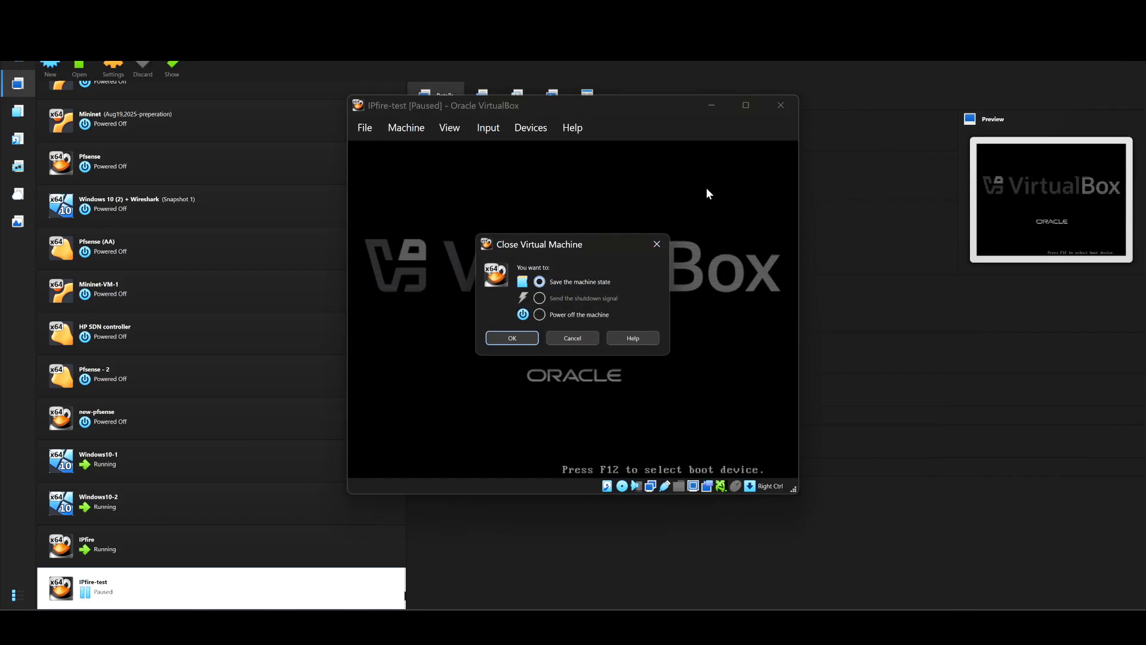
pyautogui.click(540, 315)
pyautogui.click(514, 337)
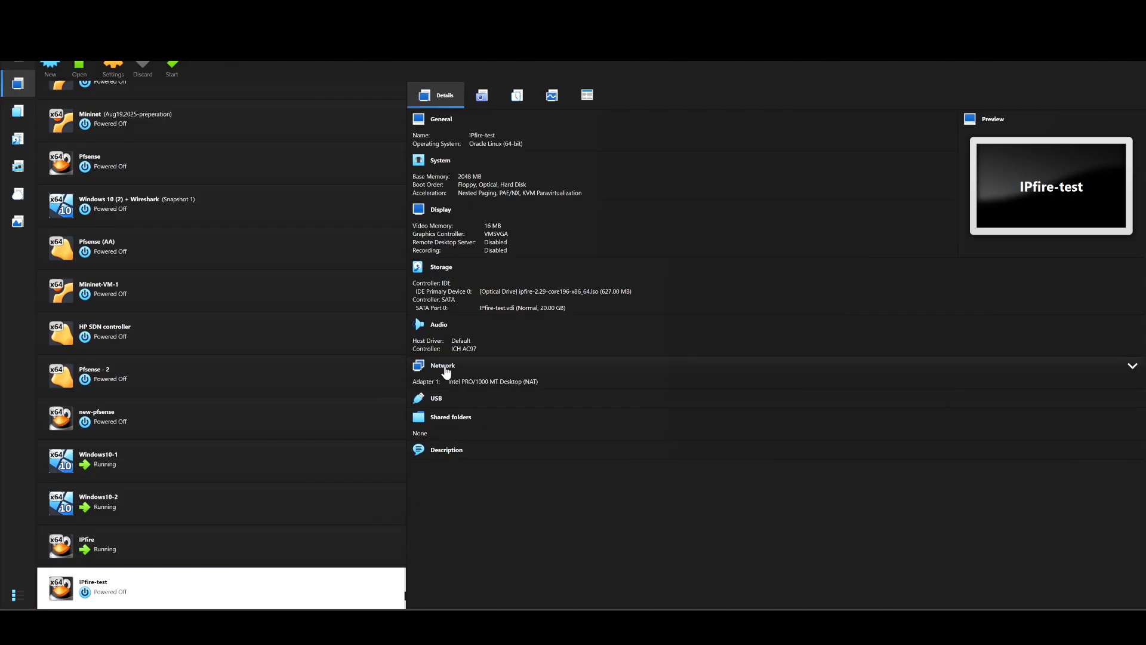
# Step: Attach Adapter 1 to the internal network Lan1
pyautogui.click(443, 366)
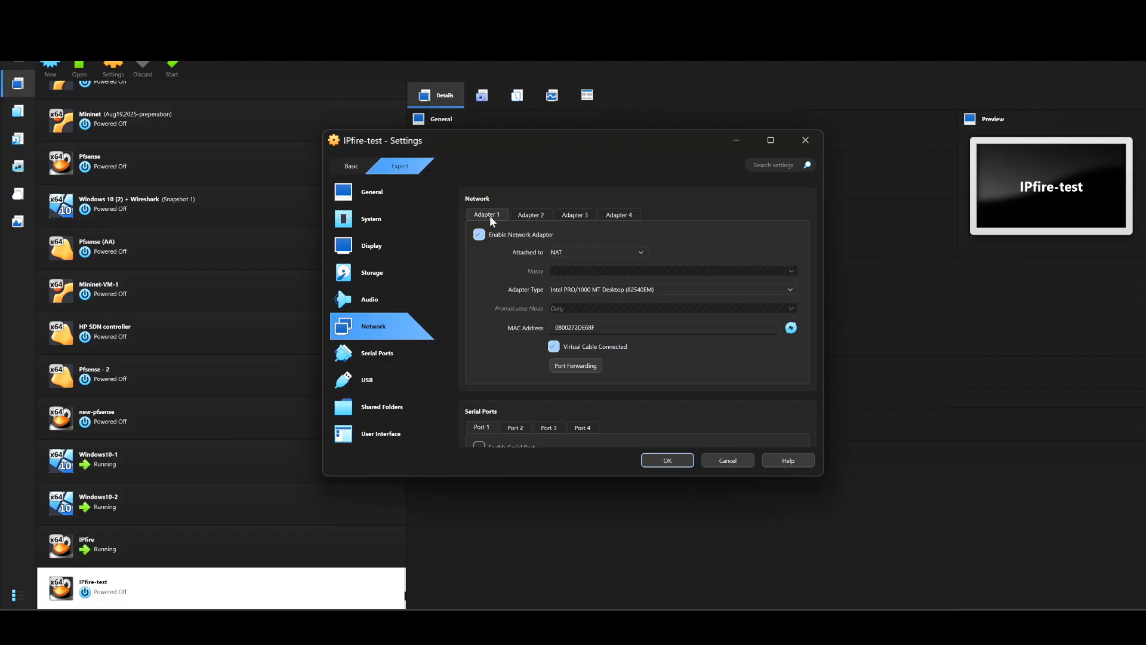
pyautogui.click(579, 248)
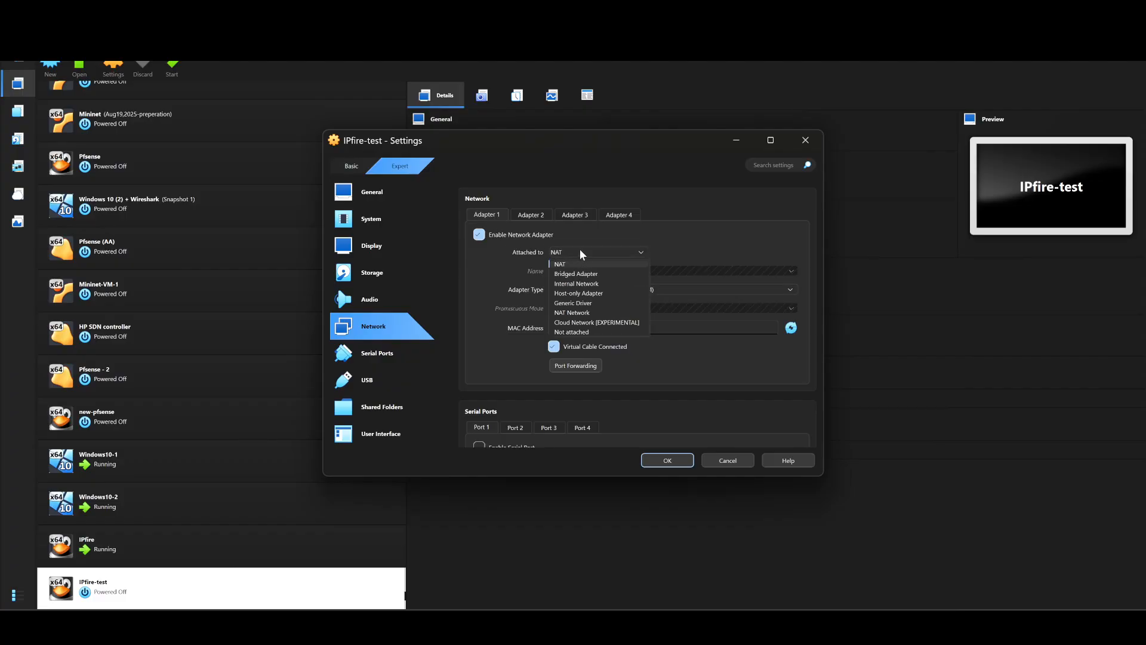
pyautogui.click(589, 285)
pyautogui.click(580, 271)
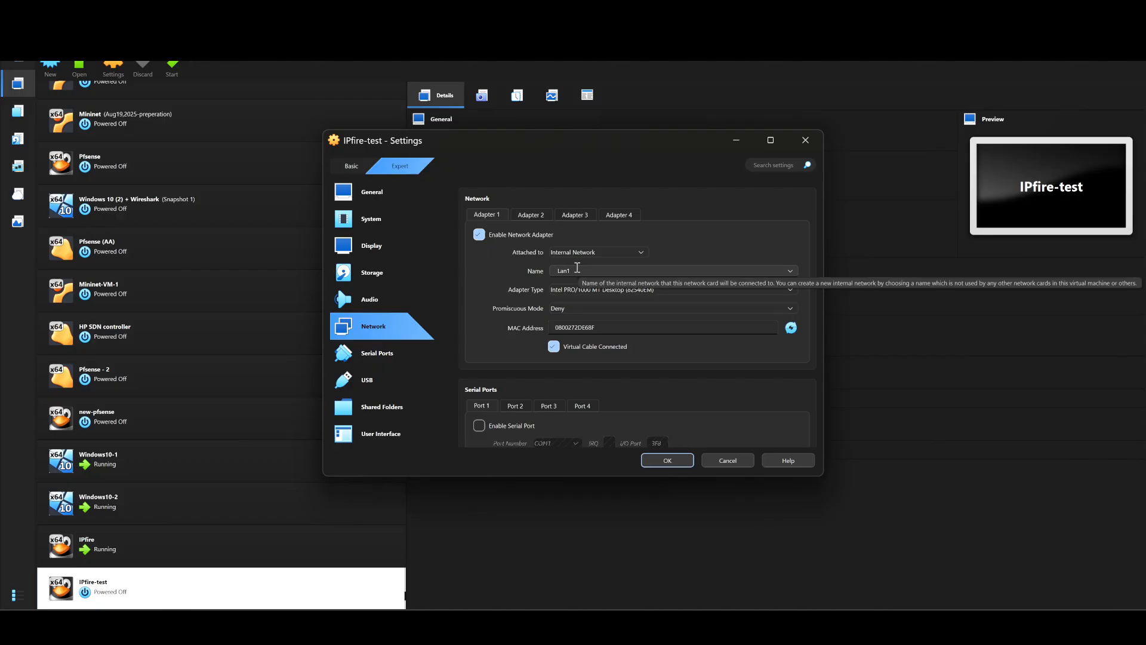
# Step: Enable Adapter 2 and attach it to the internal network Lan2
pyautogui.click(526, 210)
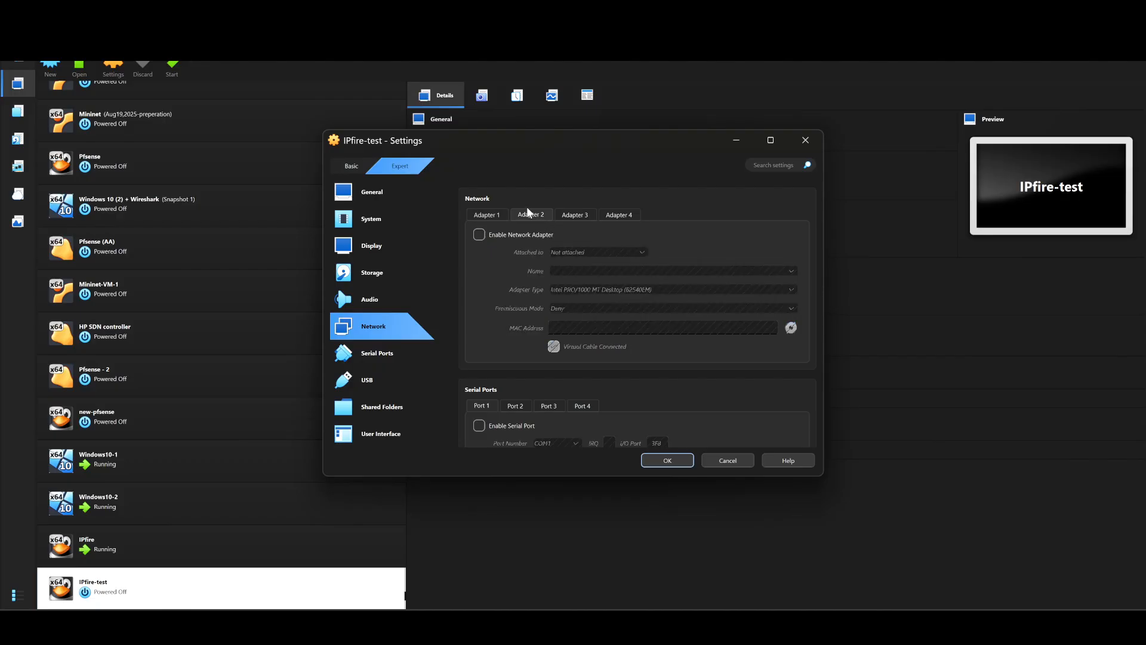
pyautogui.click(483, 235)
pyautogui.click(568, 249)
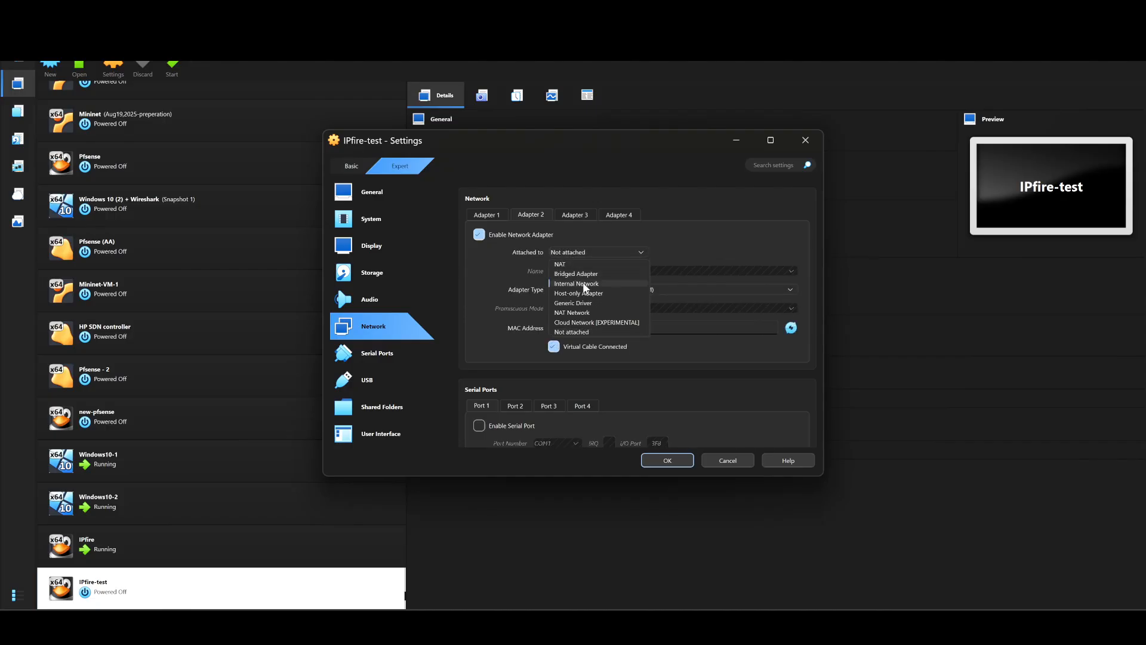
pyautogui.click(583, 284)
pyautogui.click(584, 271)
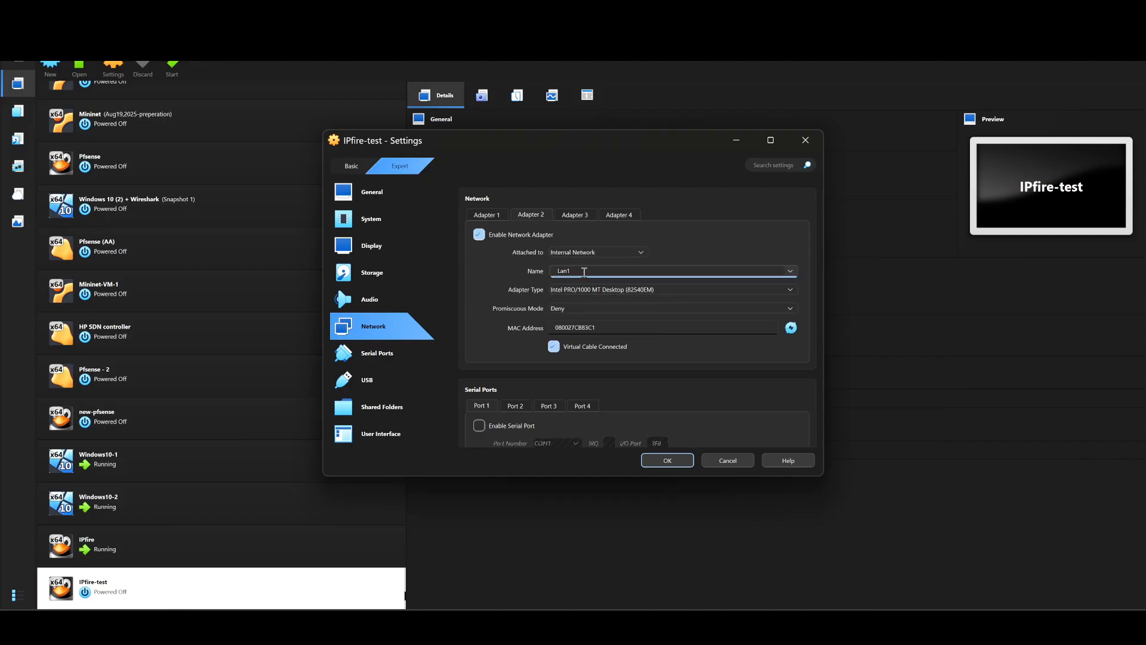
pyautogui.press('BackSpace')
pyautogui.write('2')
pyautogui.click(669, 245)
# Step: Review both adapters (Lan1 and Lan2) and save the network settings
pyautogui.click(482, 215)
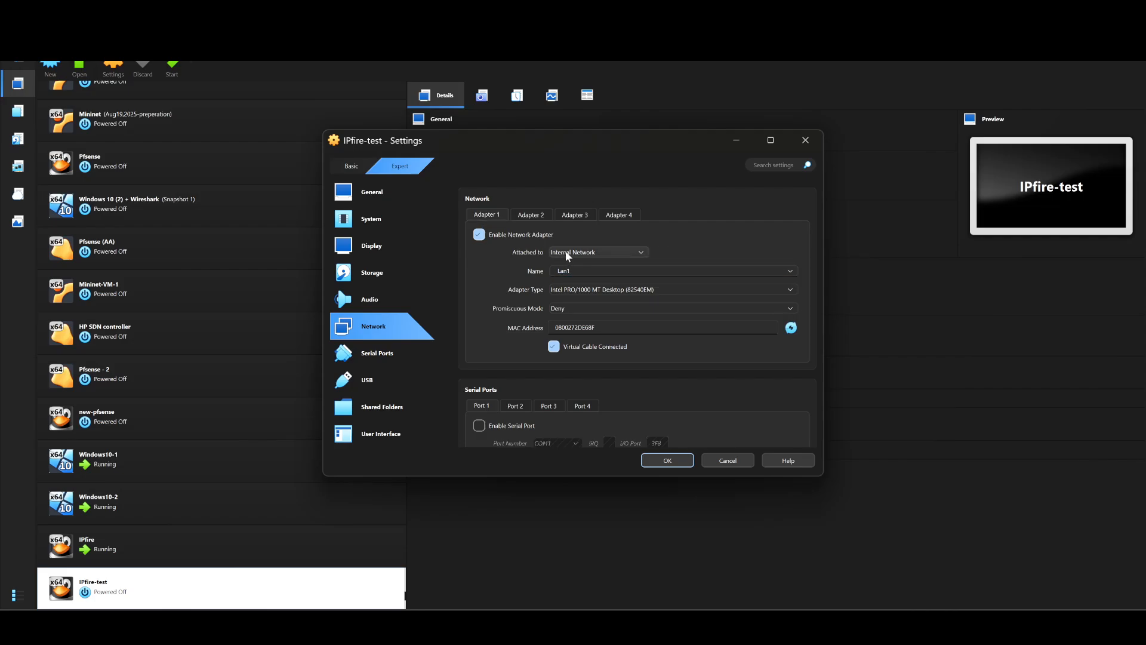
pyautogui.click(530, 216)
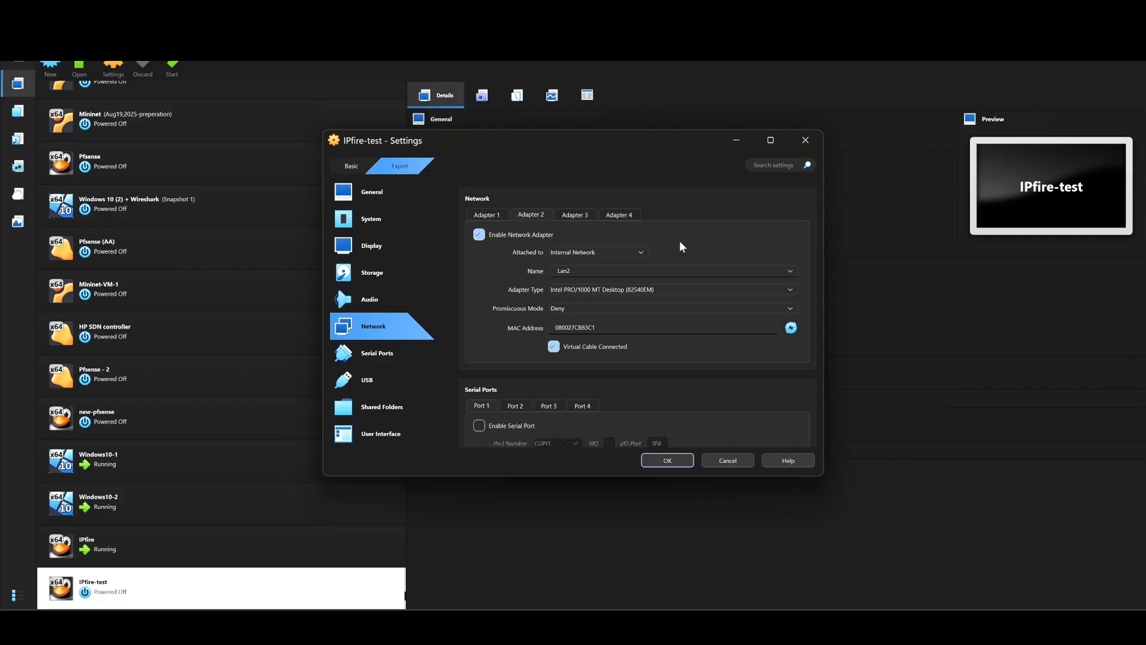
pyautogui.click(493, 213)
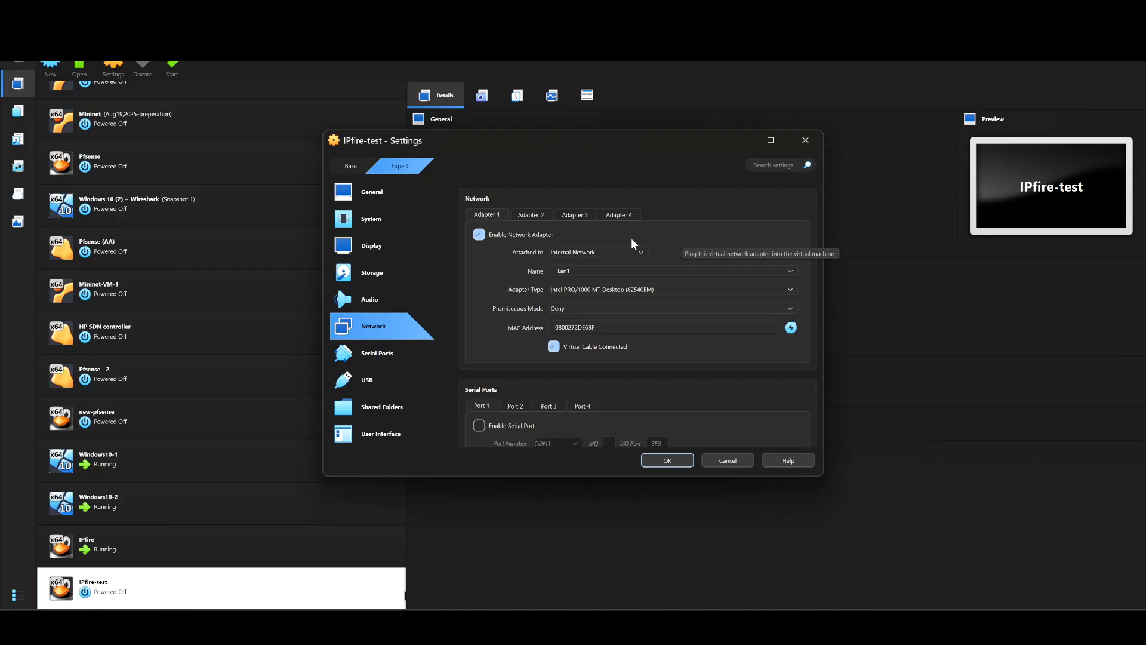
pyautogui.click(530, 214)
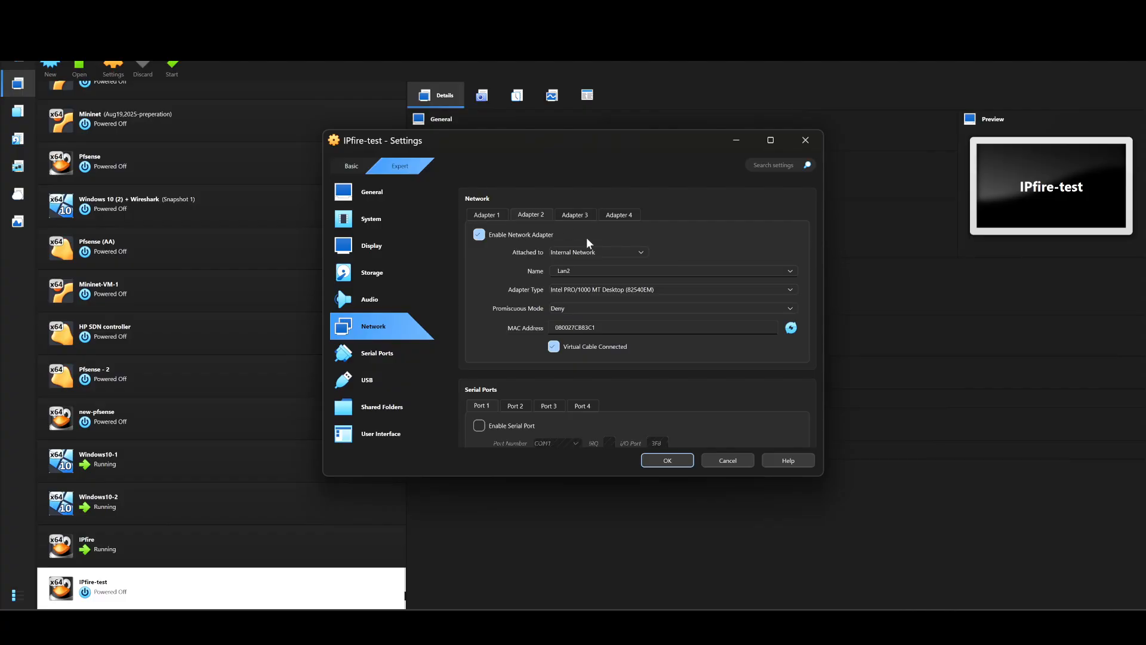
pyautogui.click(668, 461)
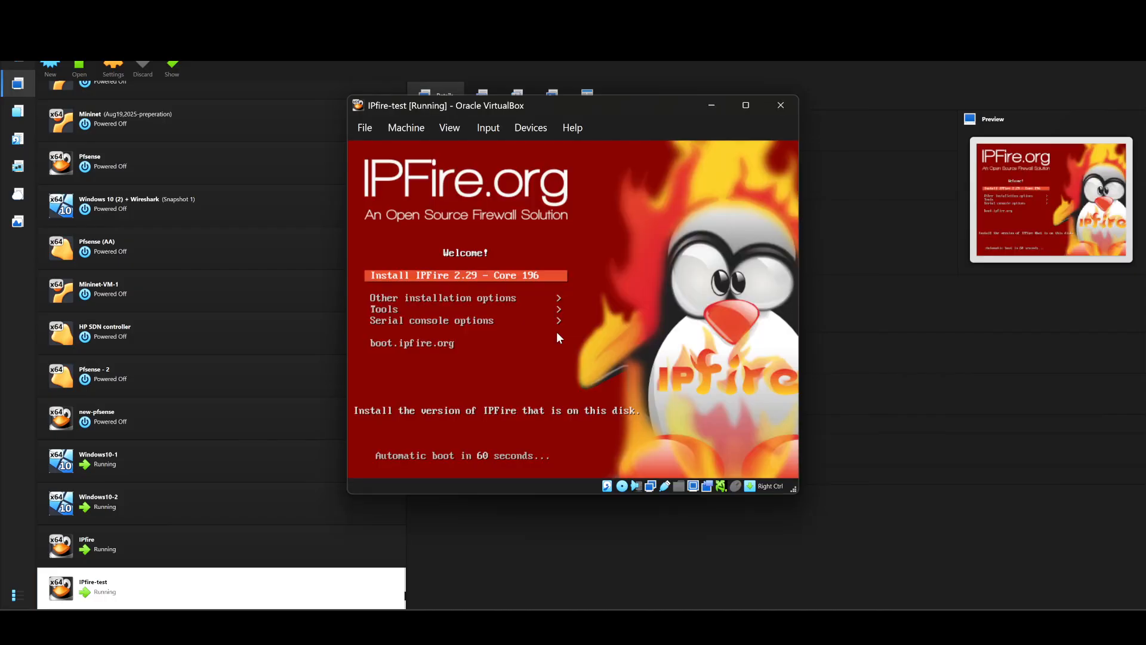
# Step: Boot the 'Install IPFire 2.29 - Core 196' entry from the boot menu
pyautogui.press('Return')
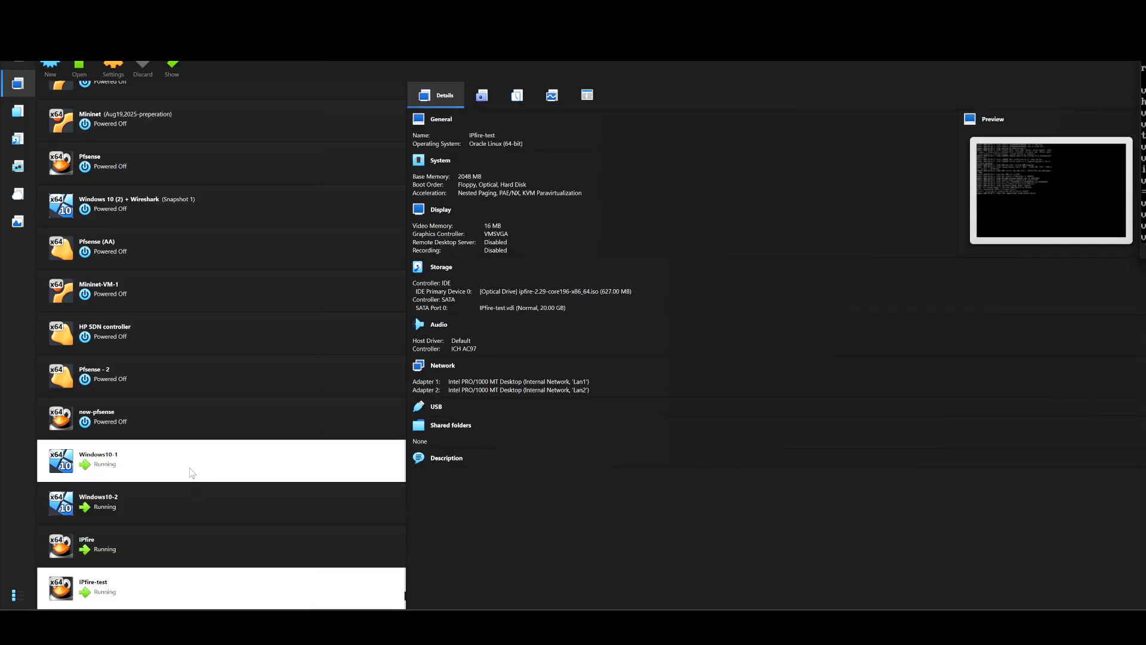
# Step: Check that Windows10-1 uses Lan1 and Windows10-2 uses Lan2, then return to IPfire-test
pyautogui.click(159, 465)
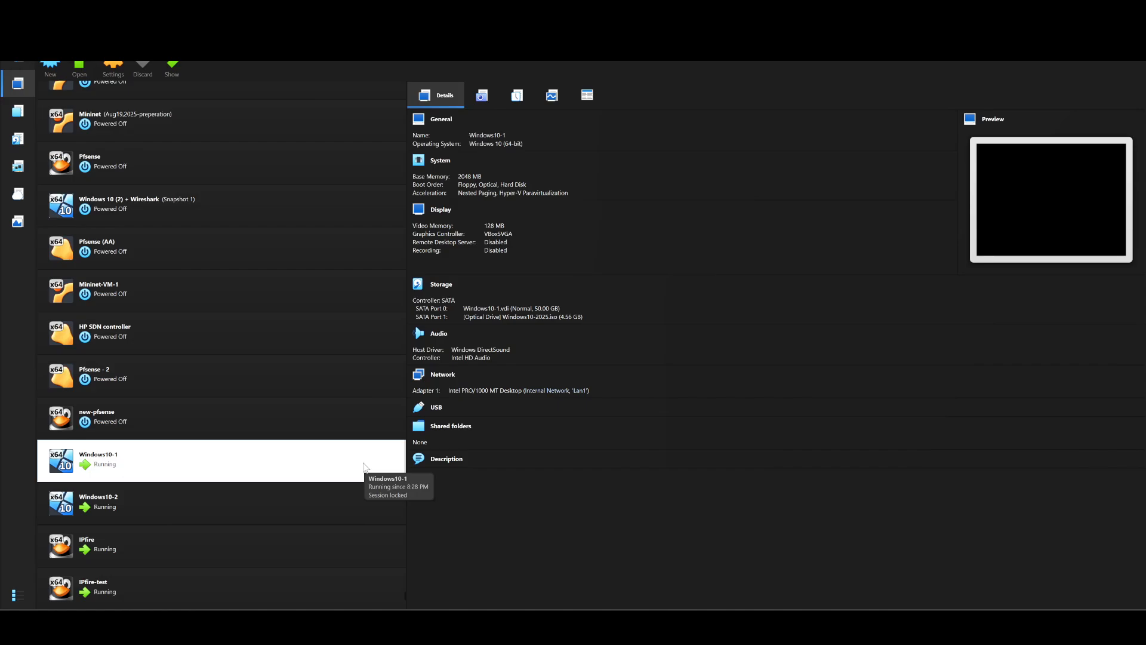
pyautogui.click(179, 508)
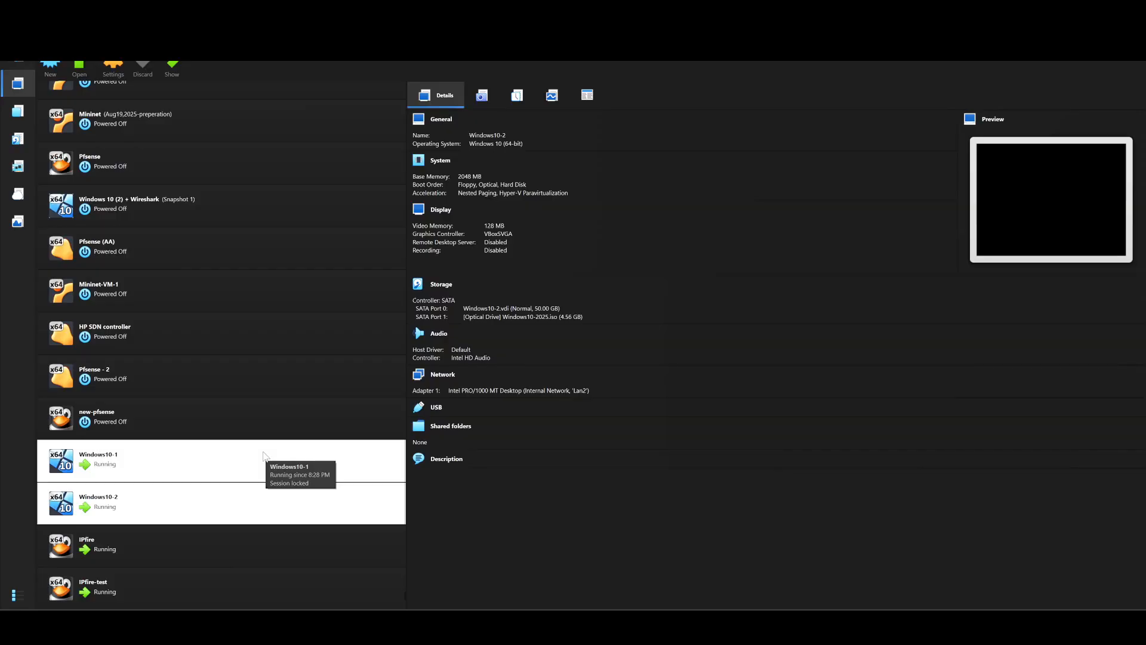
pyautogui.click(263, 458)
pyautogui.click(248, 505)
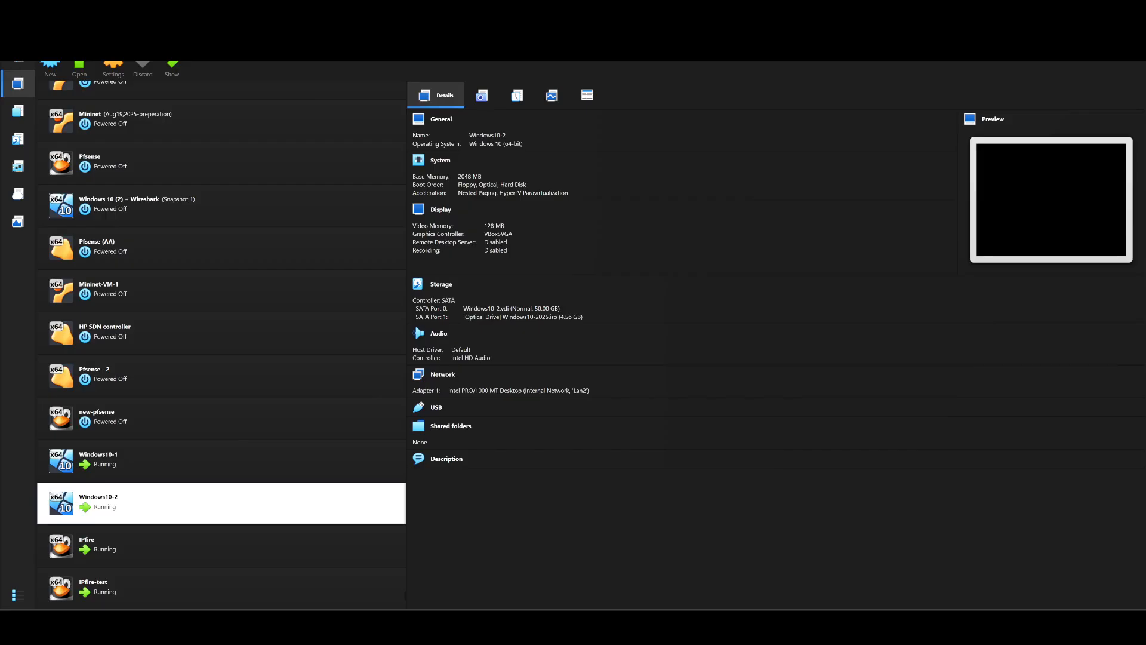
pyautogui.hotkey('alt', 'Tab')
# Step: Choose English, start installation, wipe the 20 GB disk and select the ext4 filesystem
pyautogui.moveTo(1145, 87); pyautogui.dragTo(555, 58)
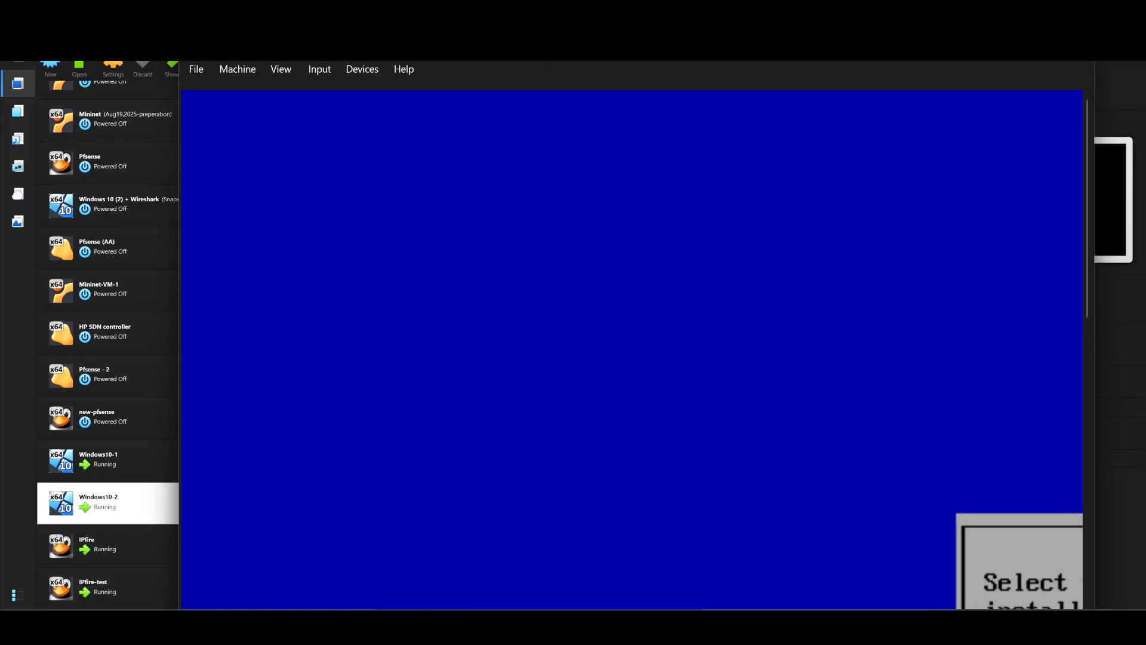
pyautogui.moveTo(179, 37); pyautogui.dragTo(426, 154)
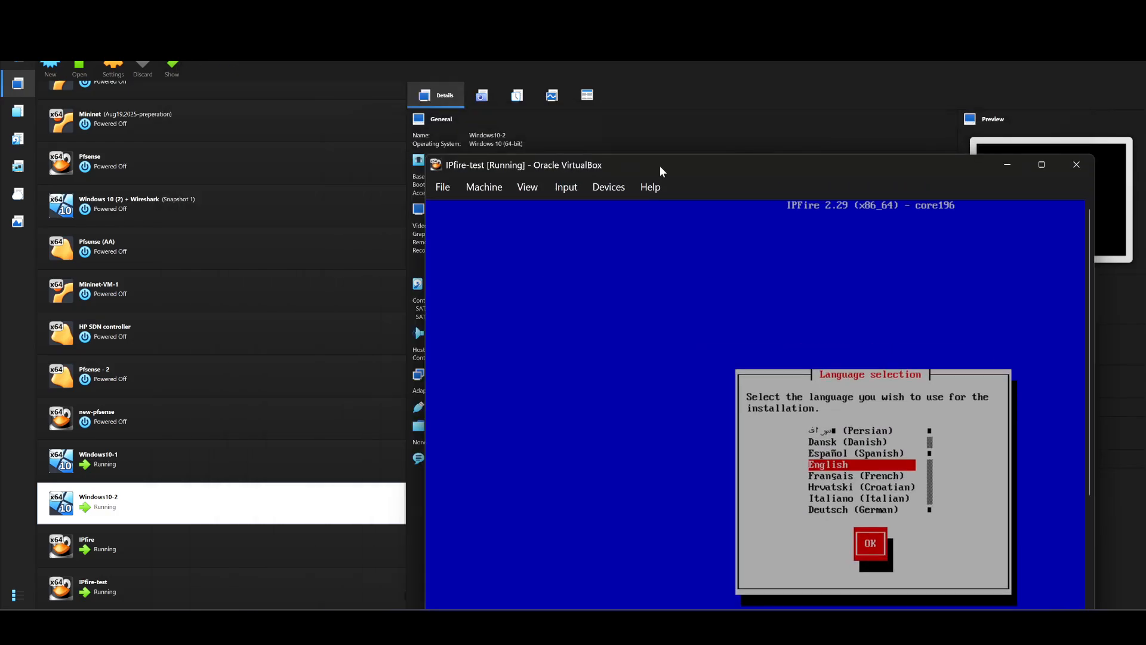
pyautogui.moveTo(660, 166); pyautogui.dragTo(478, 48)
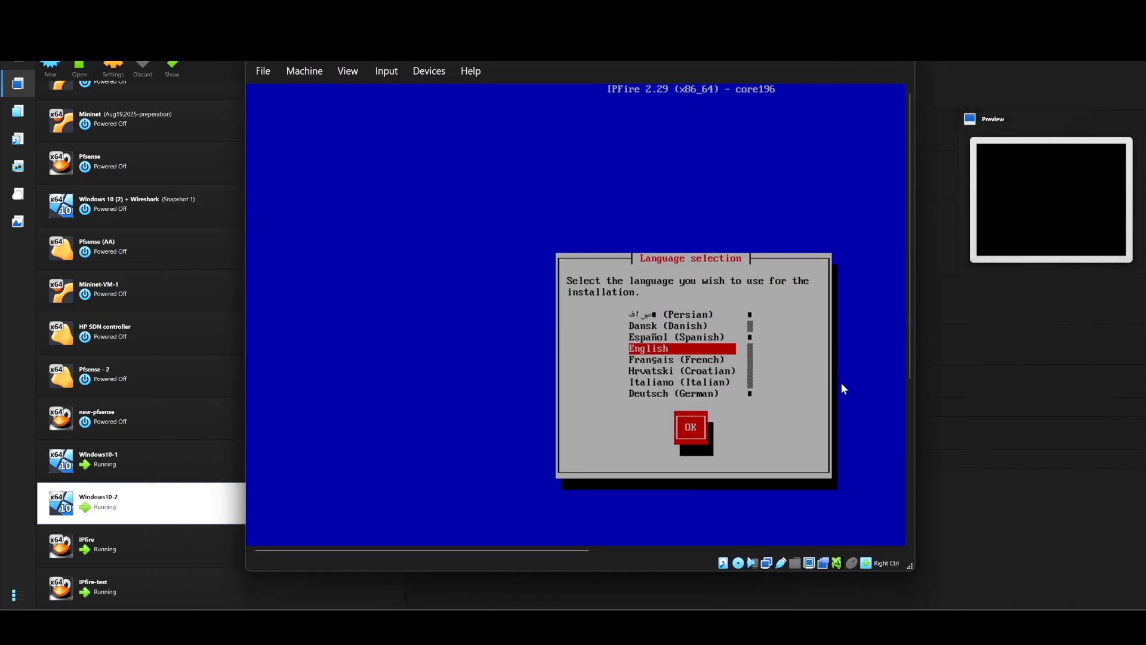
pyautogui.moveTo(578, 547); pyautogui.dragTo(682, 548)
pyautogui.press('Return')
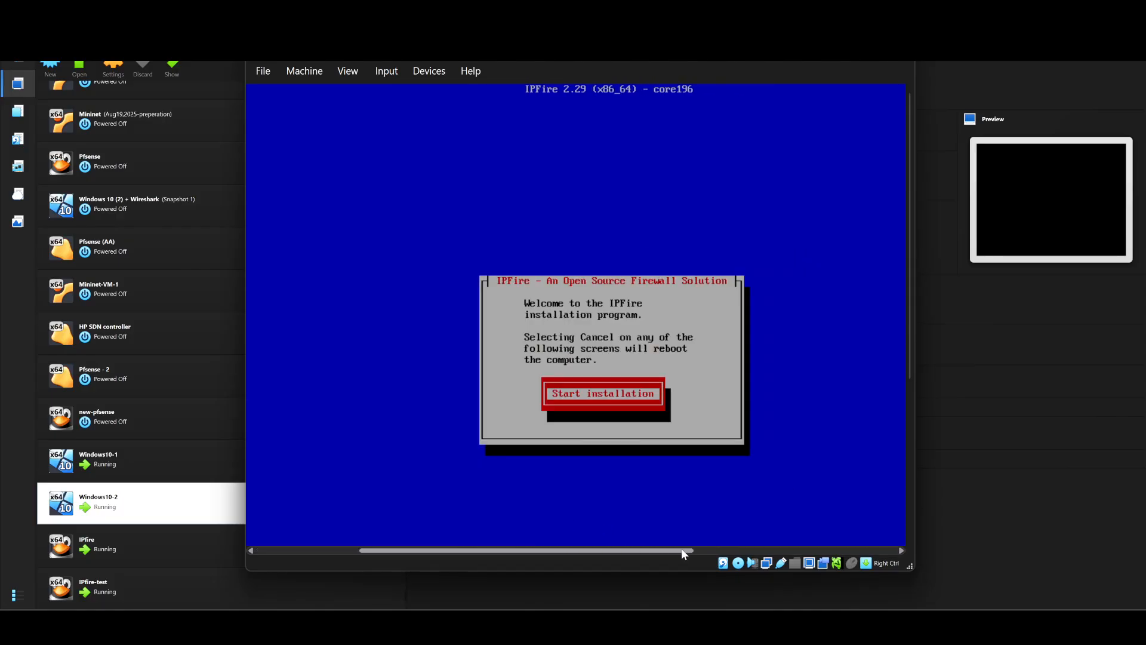
pyautogui.press('Return')
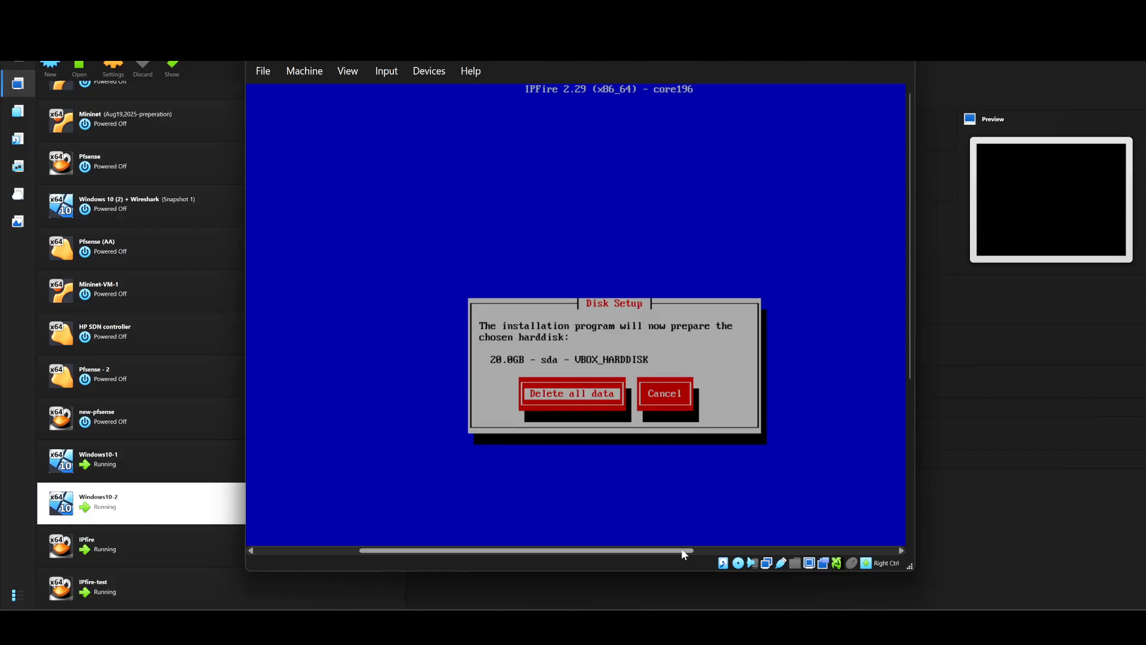
pyautogui.press('Return')
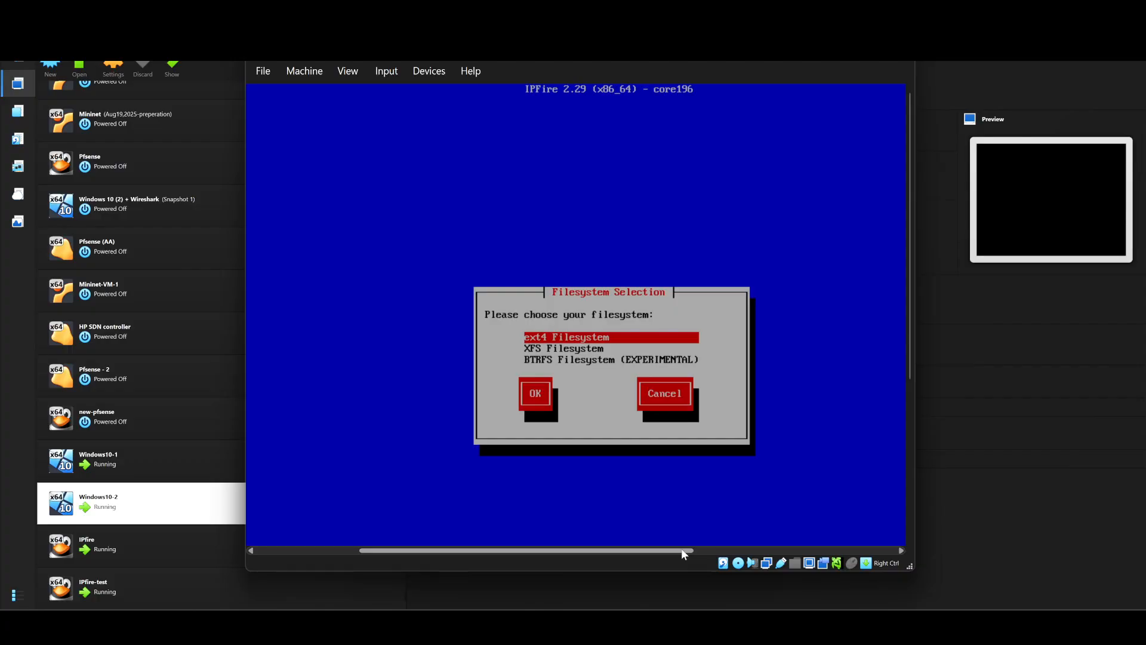
pyautogui.press('Return')
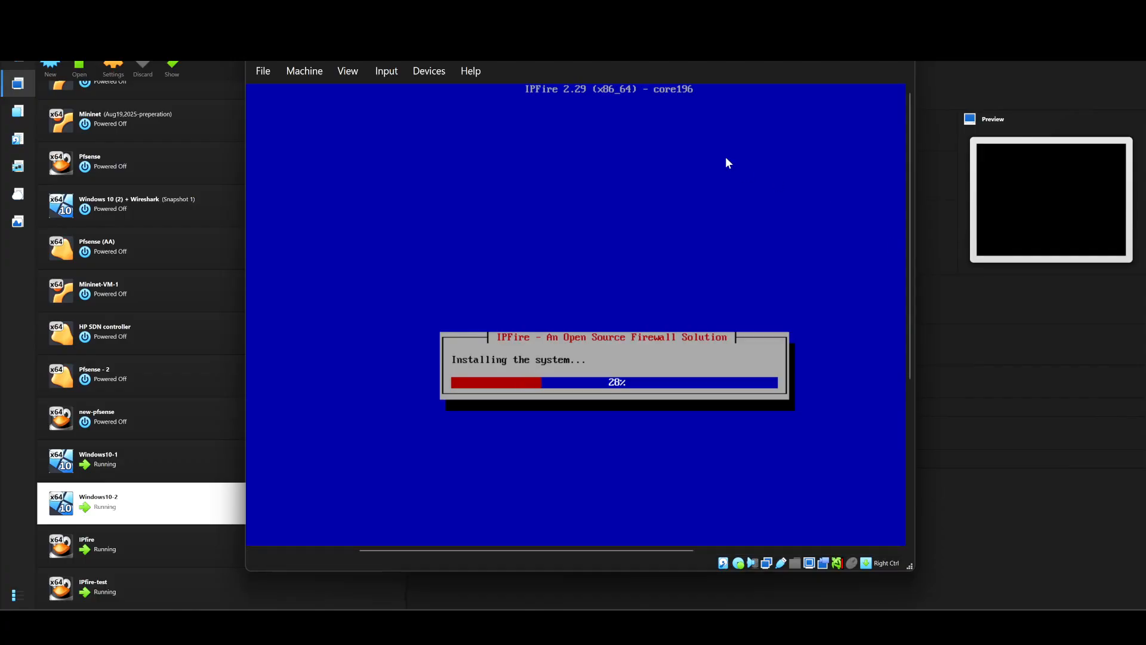
# Step: Keep the IPFire-test window in full view until the installation completes
pyautogui.moveTo(647, 49); pyautogui.dragTo(831, 45)
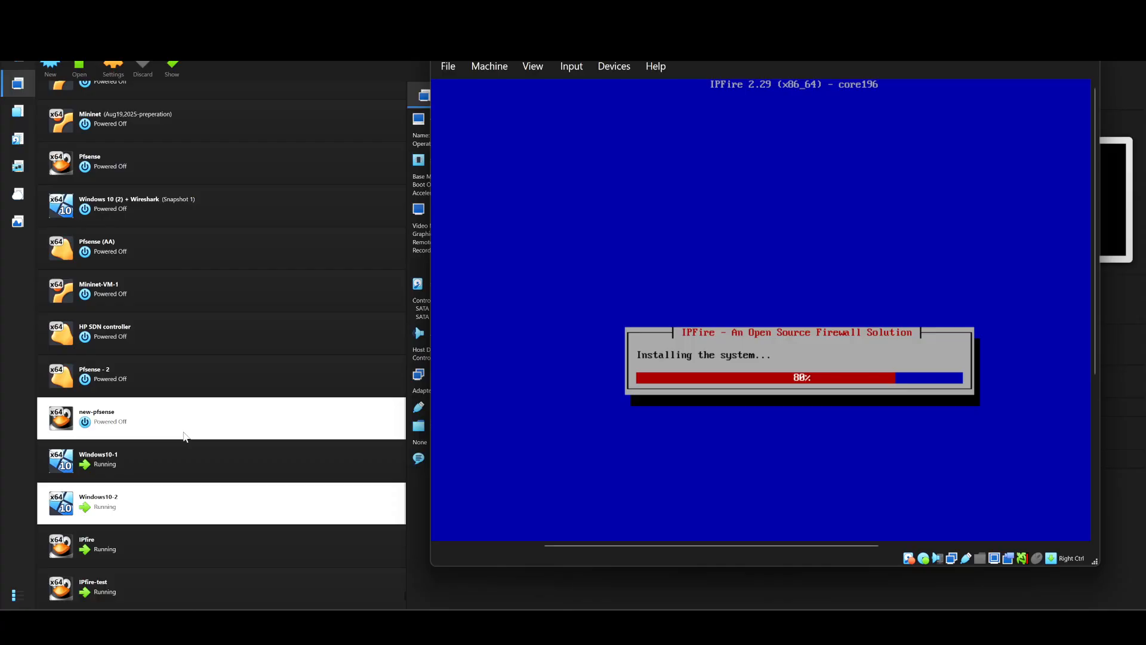
pyautogui.moveTo(537, 54); pyautogui.dragTo(551, 447)
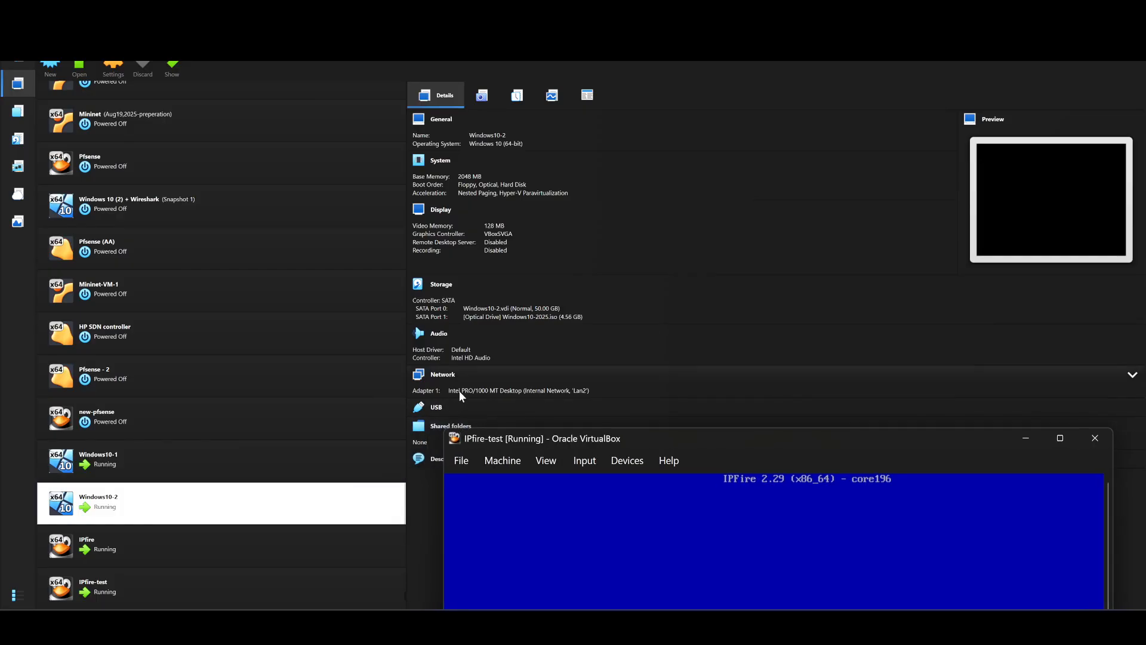
pyautogui.click(267, 464)
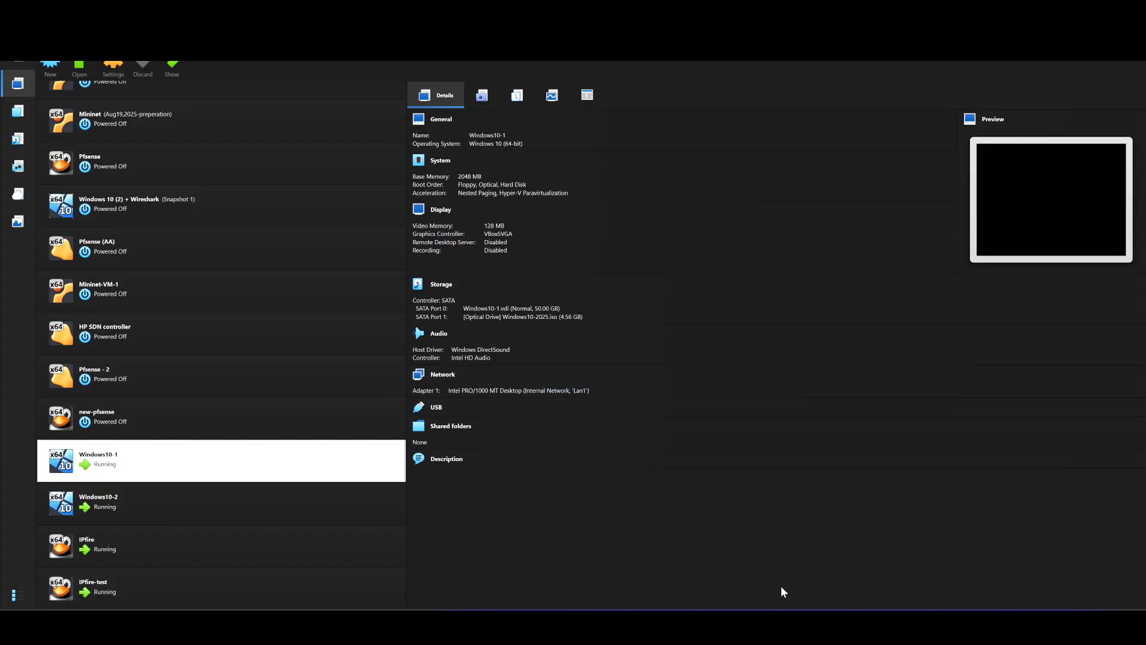
pyautogui.moveTo(788, 606)
pyautogui.click(962, 535)
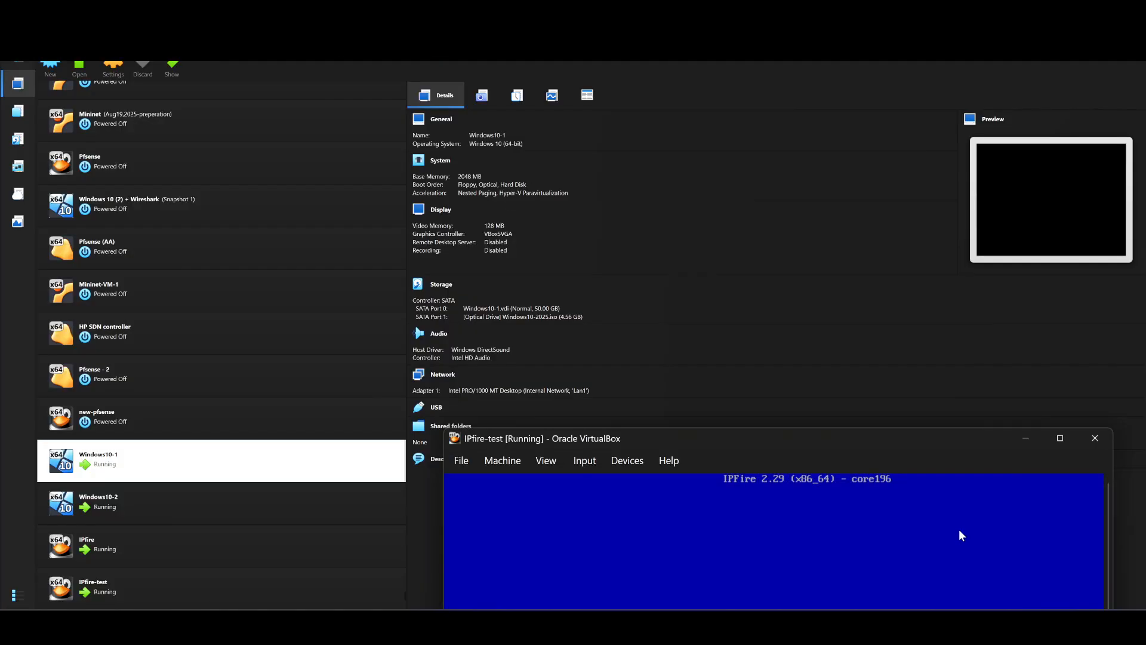
pyautogui.moveTo(745, 436); pyautogui.dragTo(576, 37)
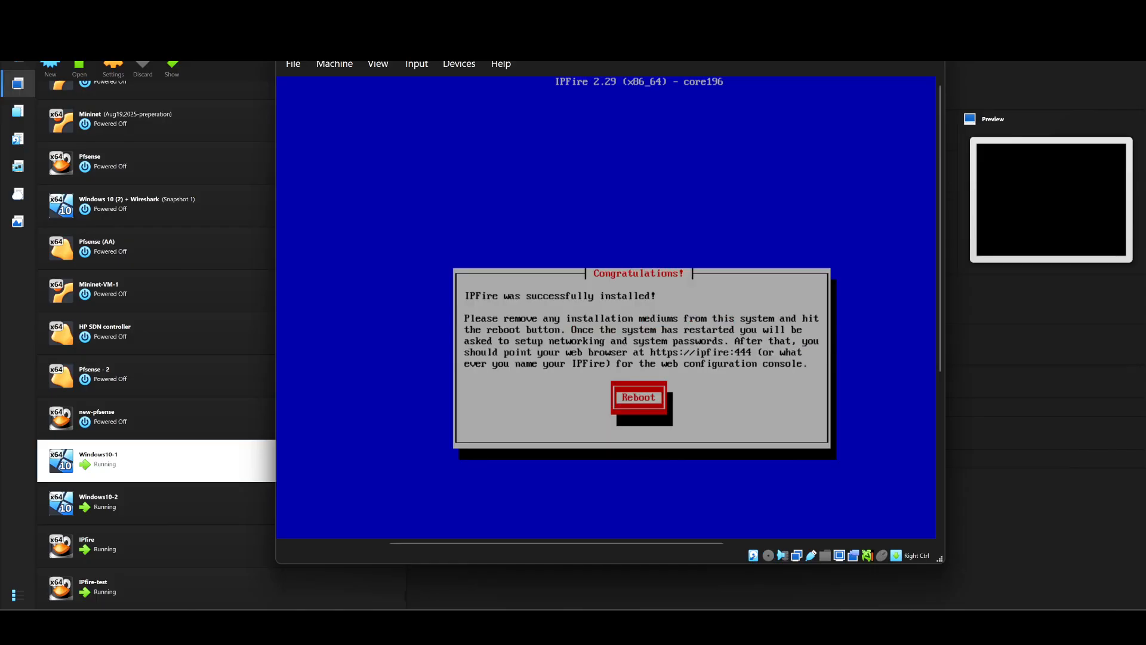
# Step: Reboot the installed IPFire VM and wait for the Keyboard mapping dialog
pyautogui.press('Return')
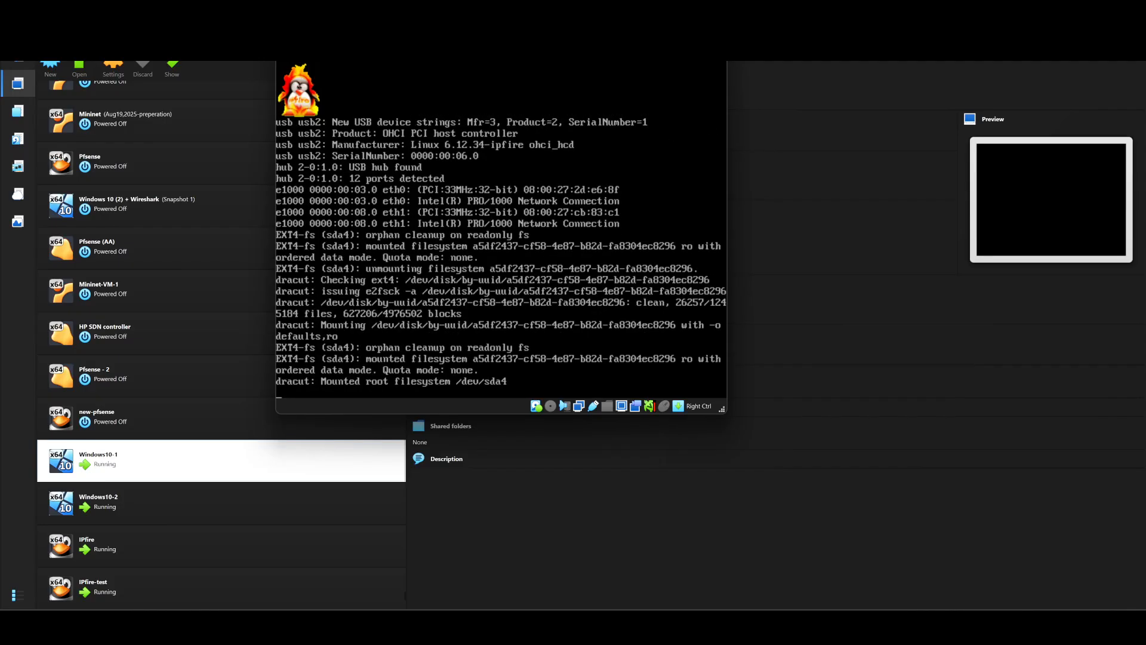
pyautogui.moveTo(501, 36); pyautogui.dragTo(1145, 3)
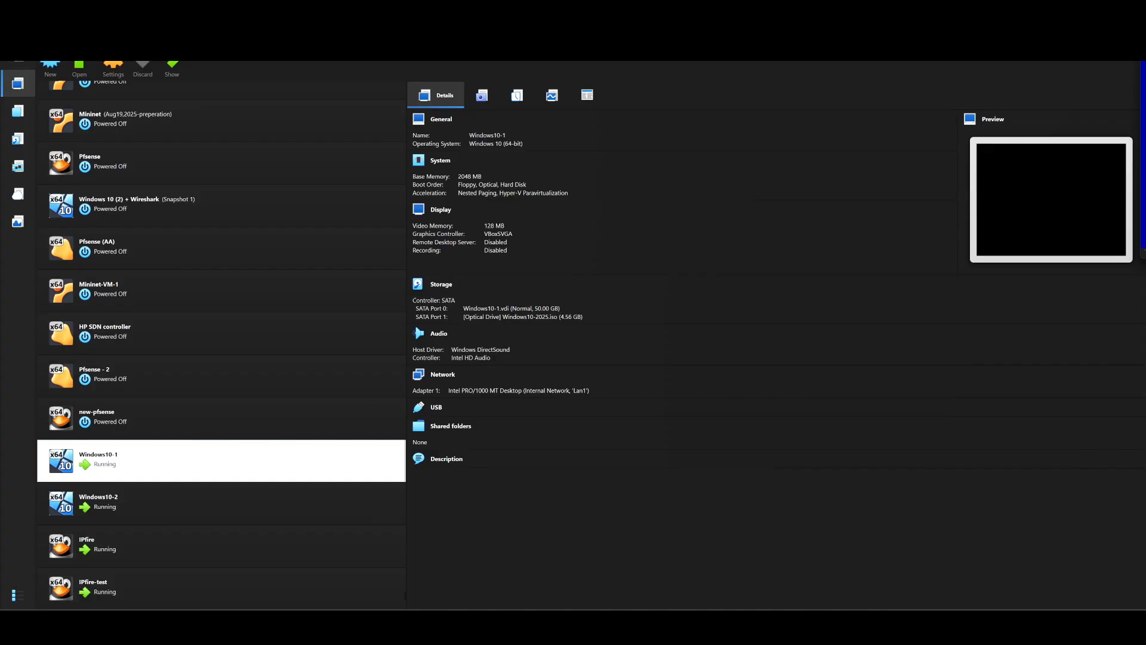
pyautogui.moveTo(1145, 67); pyautogui.dragTo(501, 31)
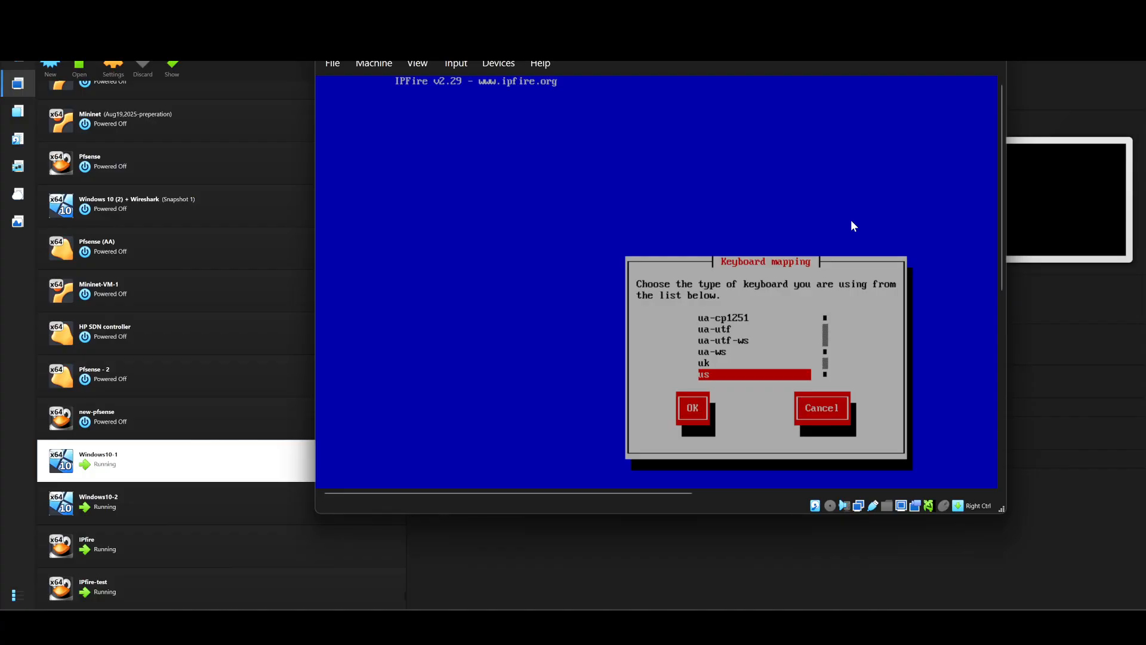
# Step: Accept the us keyboard mapping and set the timezone to Canada/Eastern
pyautogui.press('Return')
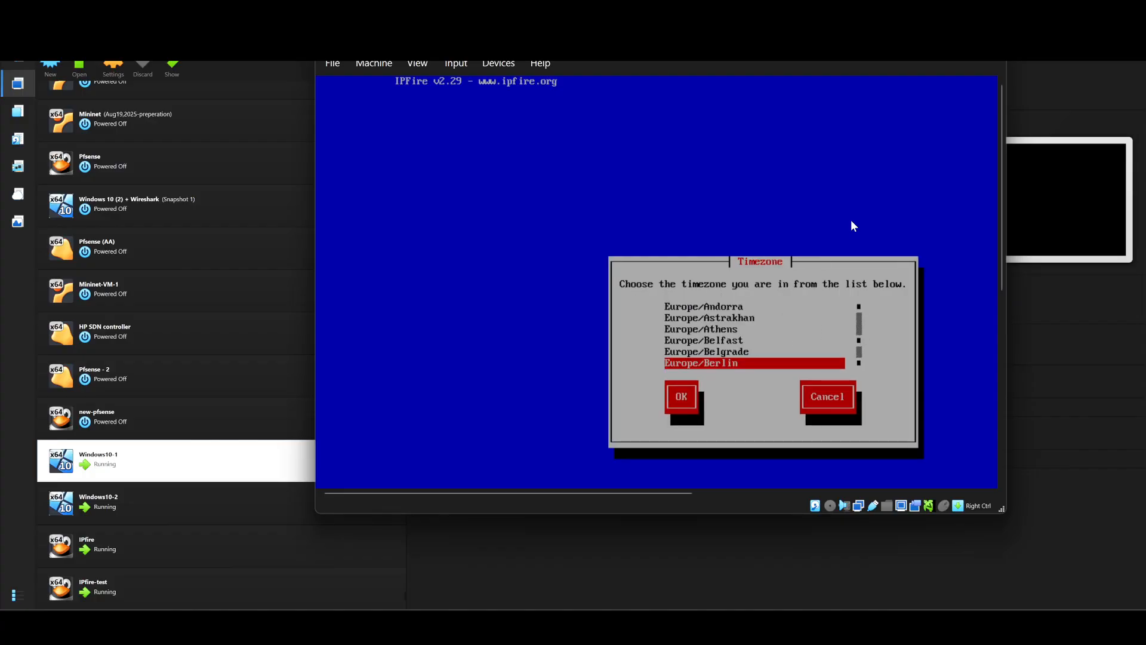
pyautogui.click(860, 336)
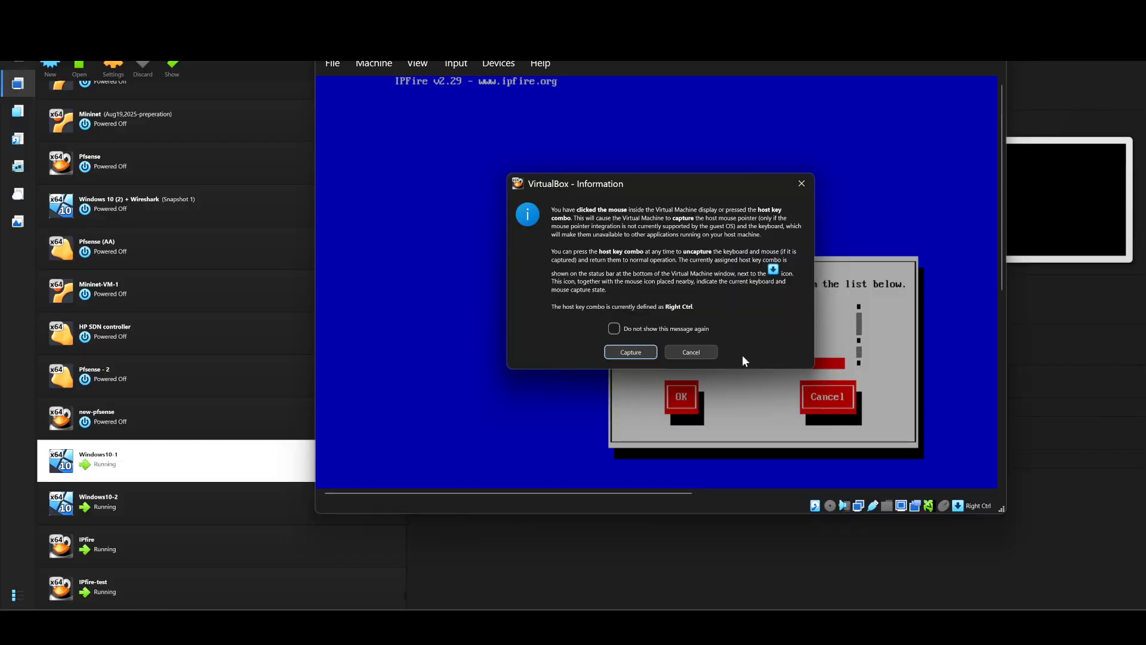
pyautogui.click(711, 353)
pyautogui.press('Up')
pyautogui.press('Up')
pyautogui.press('Up')
pyautogui.press('Up')
pyautogui.press('Up')
pyautogui.press('Up')
pyautogui.press('Up')
pyautogui.press('Up')
pyautogui.press('Up')
pyautogui.press('Up')
pyautogui.press('Up')
pyautogui.press('Up')
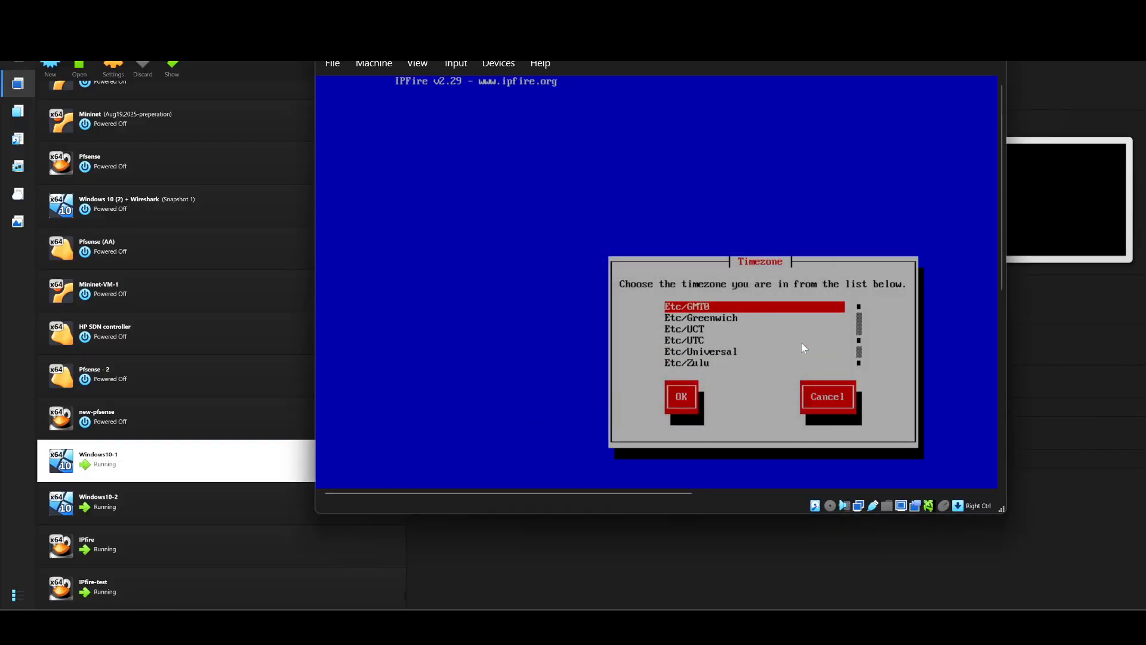
pyautogui.press('Up')
pyautogui.press('Up')
pyautogui.press('Up')
pyautogui.press('Up')
pyautogui.press('Up')
pyautogui.press('Up')
pyautogui.press('Up')
pyautogui.press('Up')
pyautogui.press('Up')
pyautogui.press('Up')
pyautogui.press('Up')
pyautogui.press('Up')
pyautogui.press('Up')
pyautogui.press('Up')
pyautogui.press('Up')
pyautogui.press('Up')
pyautogui.press('Up')
pyautogui.press('Up')
pyautogui.press('Up')
pyautogui.press('Up')
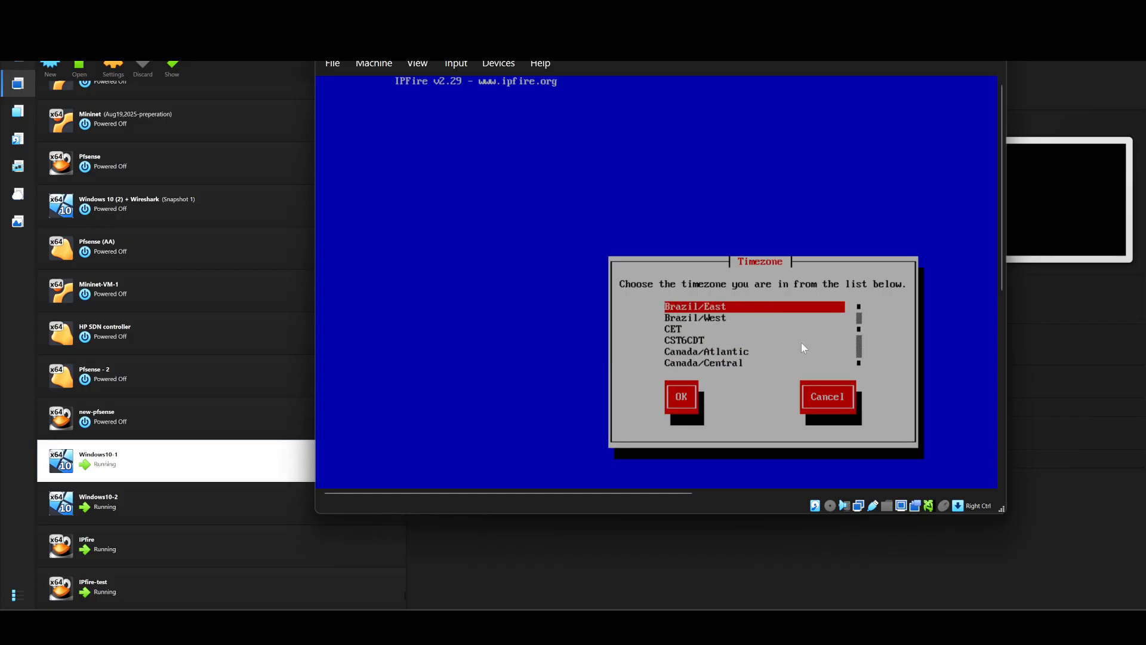
pyautogui.press('Down')
pyautogui.press('Down')
pyautogui.press('Down')
pyautogui.press('Down')
pyautogui.press('Down')
pyautogui.press('Down')
pyautogui.press('Down')
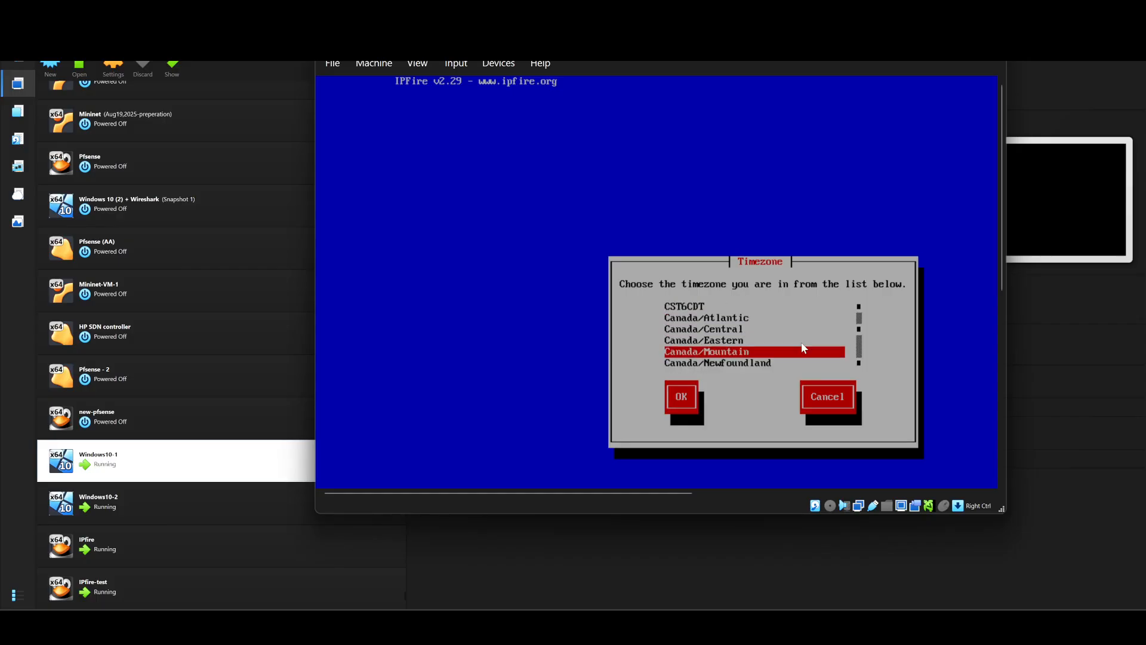
pyautogui.press('Up')
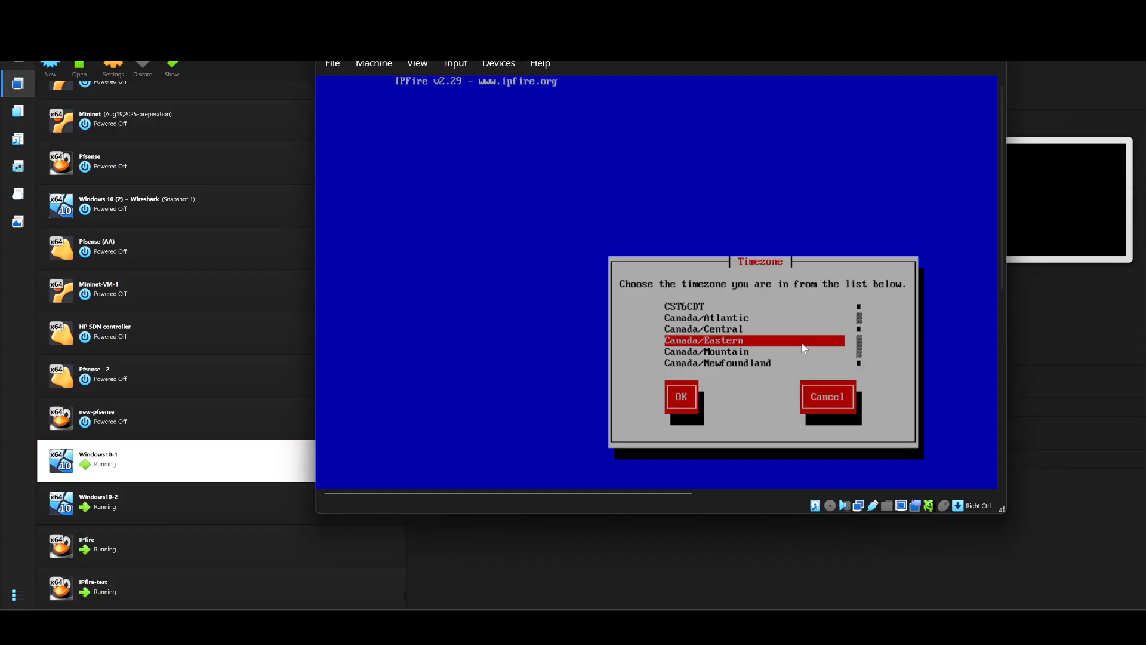
pyautogui.click(685, 400)
pyautogui.click(693, 350)
pyautogui.press('Tab')
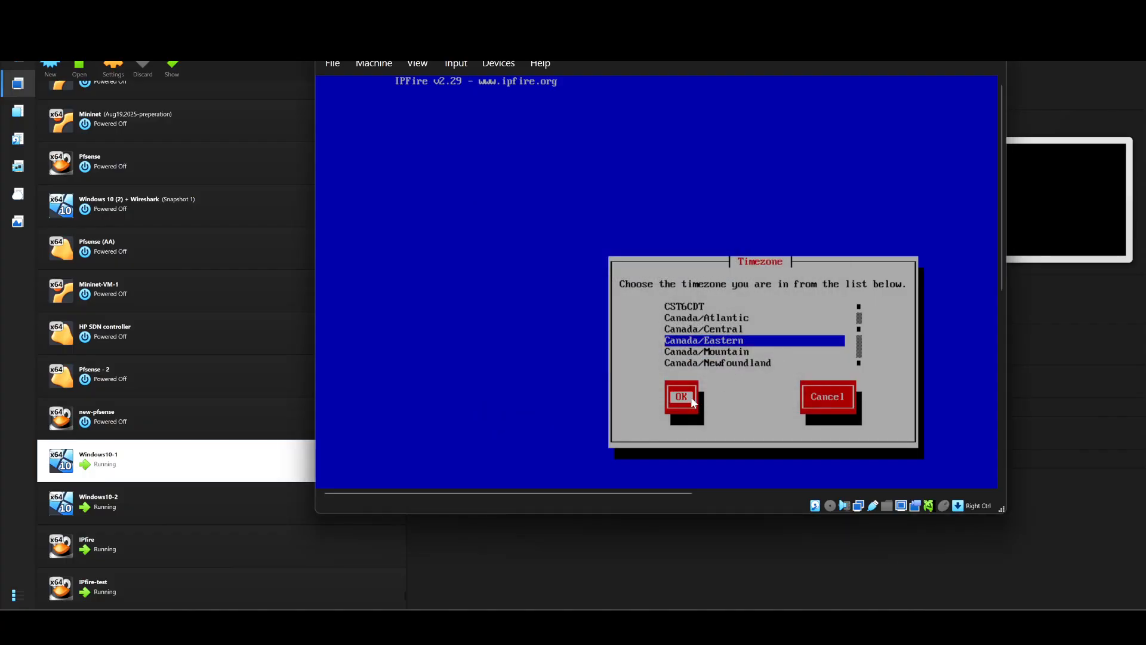
pyautogui.press('Return')
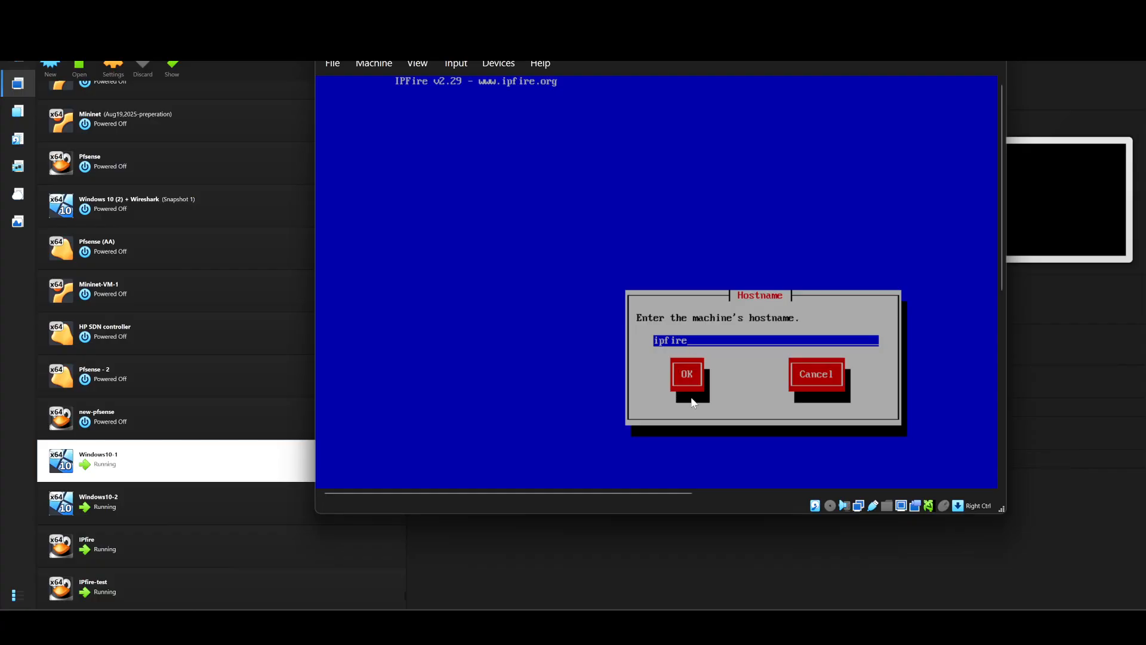
# Step: Accept the default hostname ipfire and domain name localdomain
pyautogui.press('Tab')
pyautogui.press('Return')
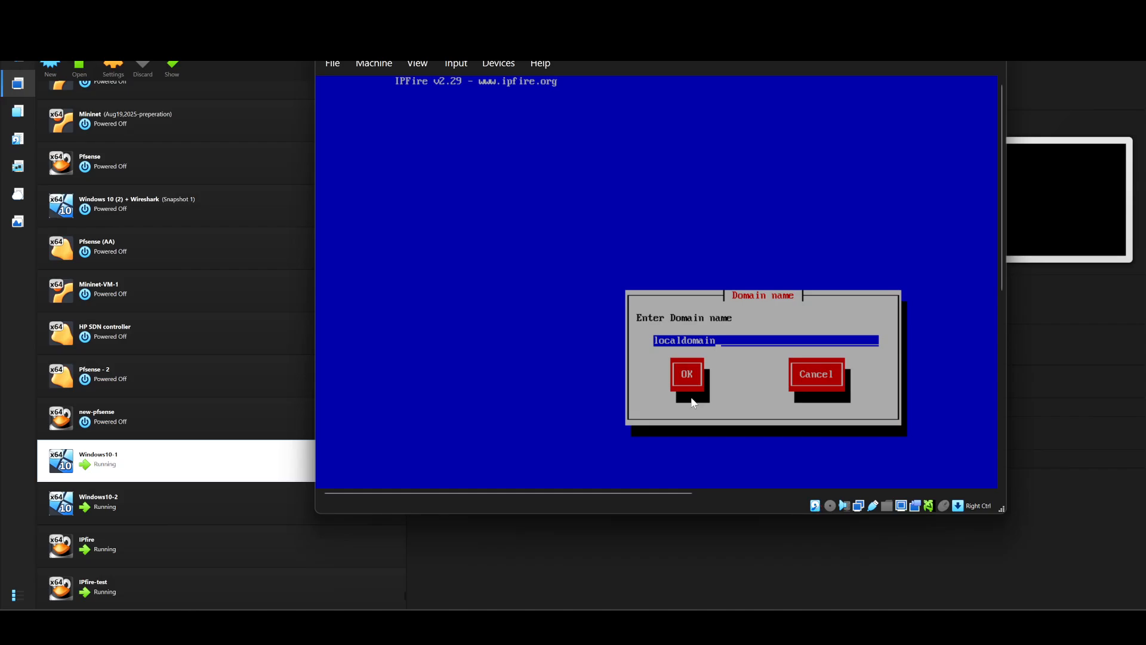
pyautogui.press('Tab')
pyautogui.press('Return')
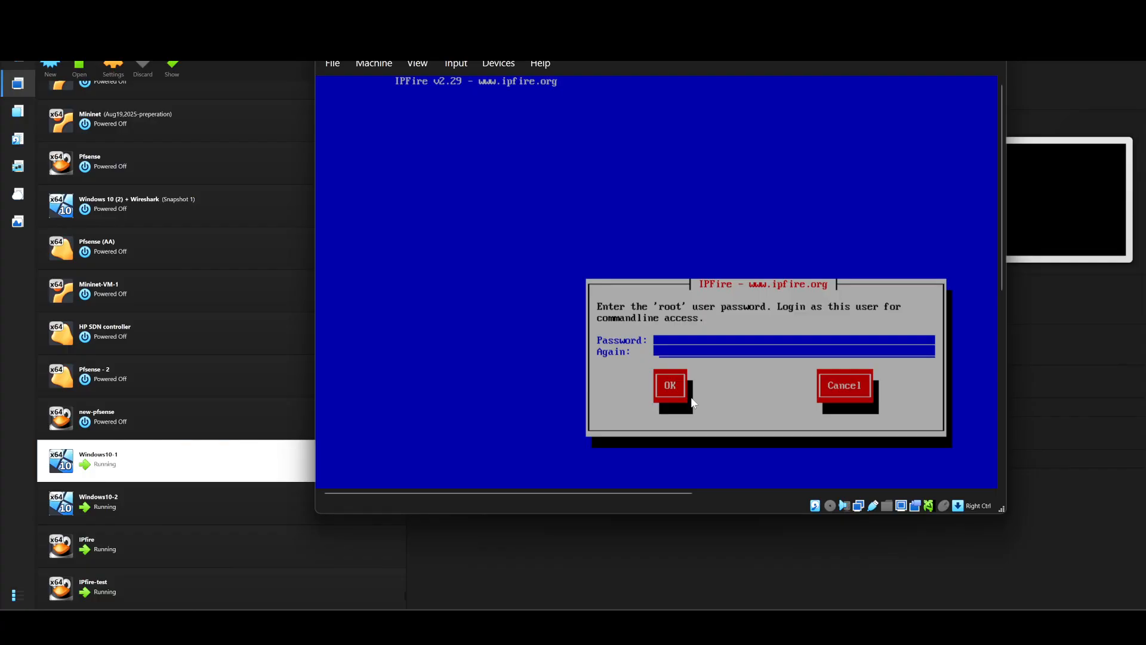
# Step: Confirm the root password, then the admin password
pyautogui.click(665, 388)
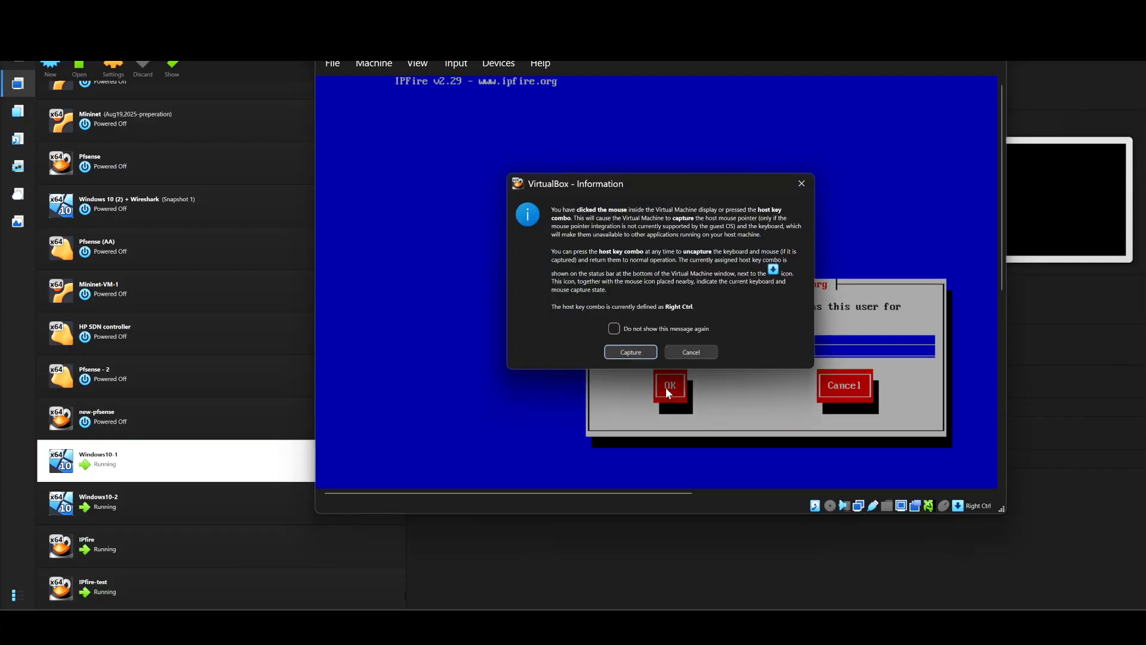
pyautogui.click(706, 355)
pyautogui.press('Tab')
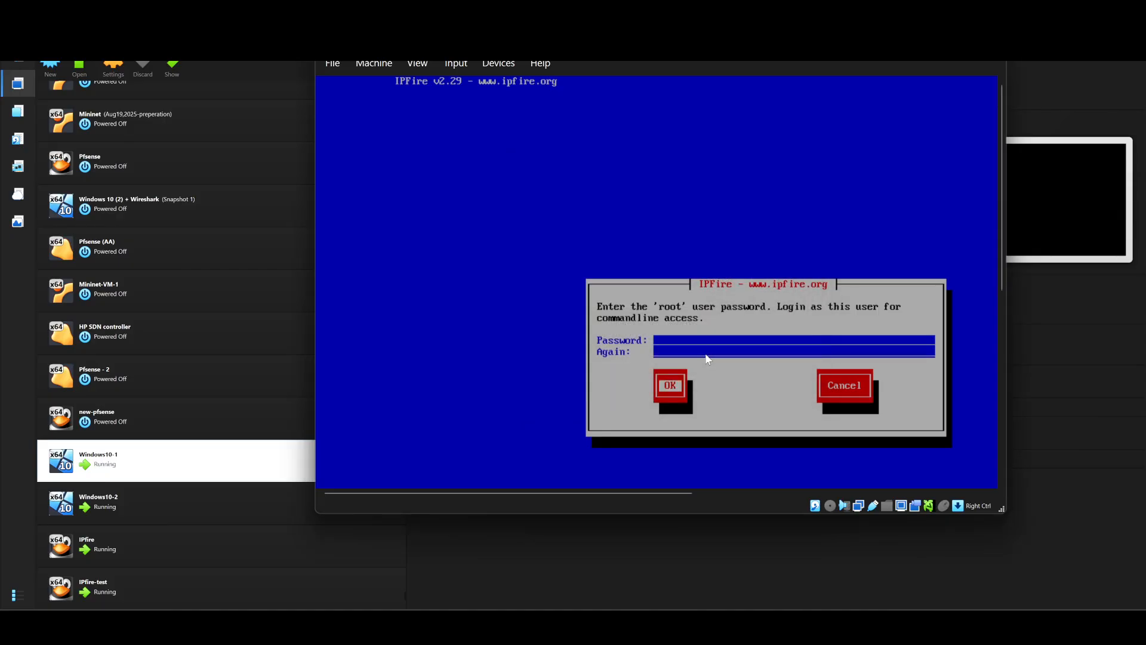
pyautogui.press('Return')
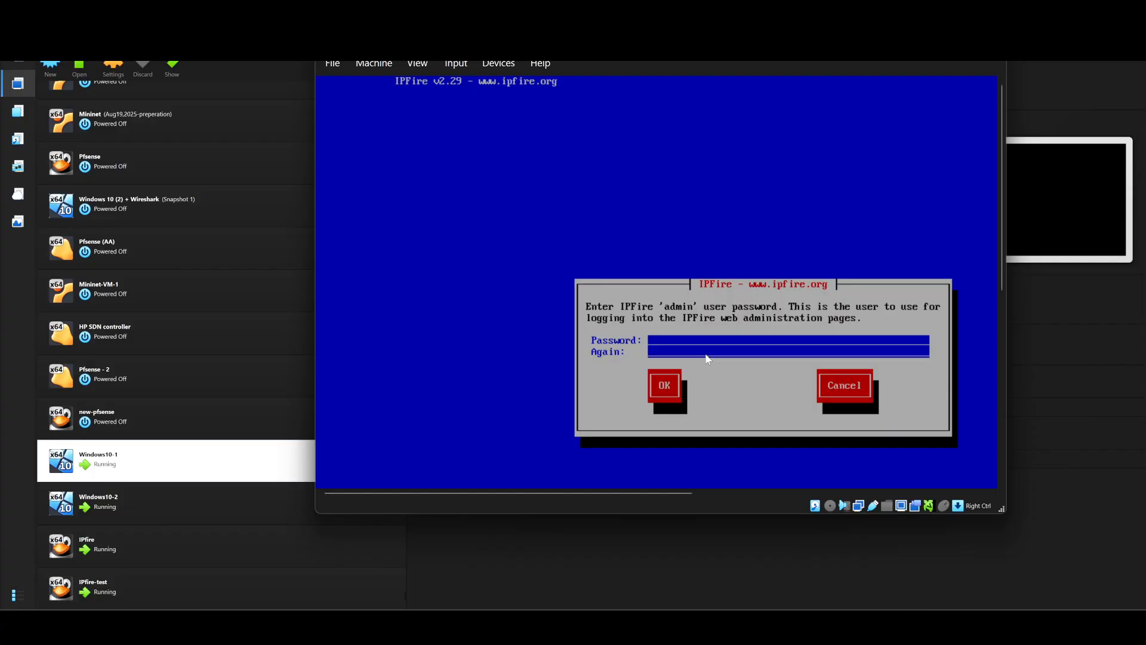
pyautogui.press('Tab')
pyautogui.press('Return')
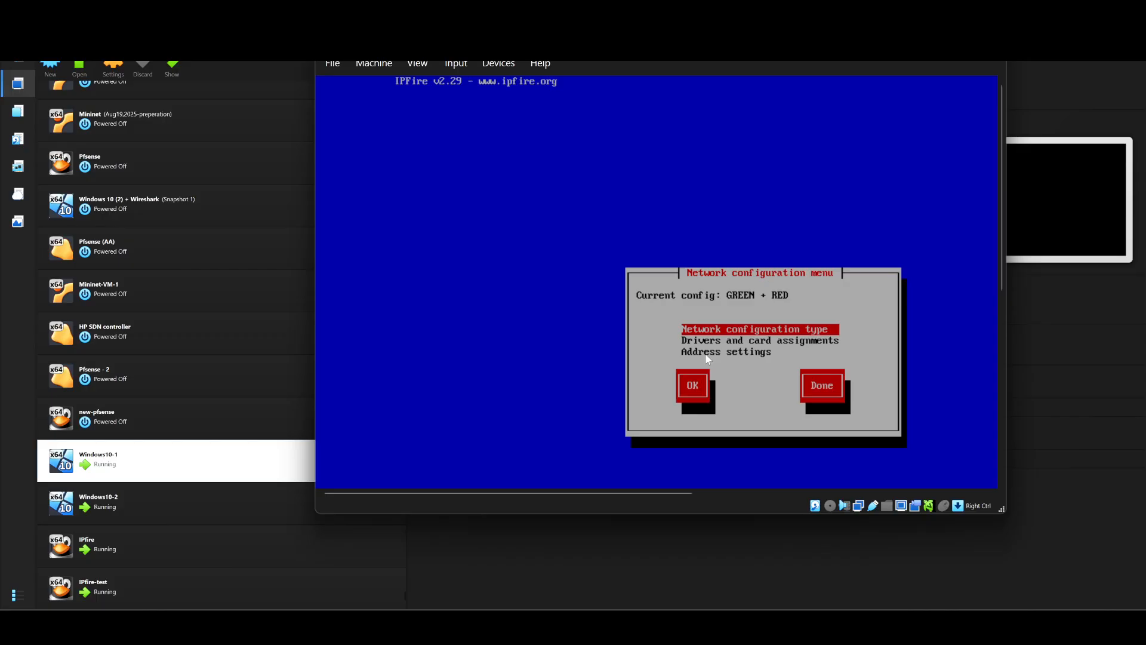
# Step: Keep GREEN + RED as the network type and start assigning a card to GREEN
pyautogui.press('Return')
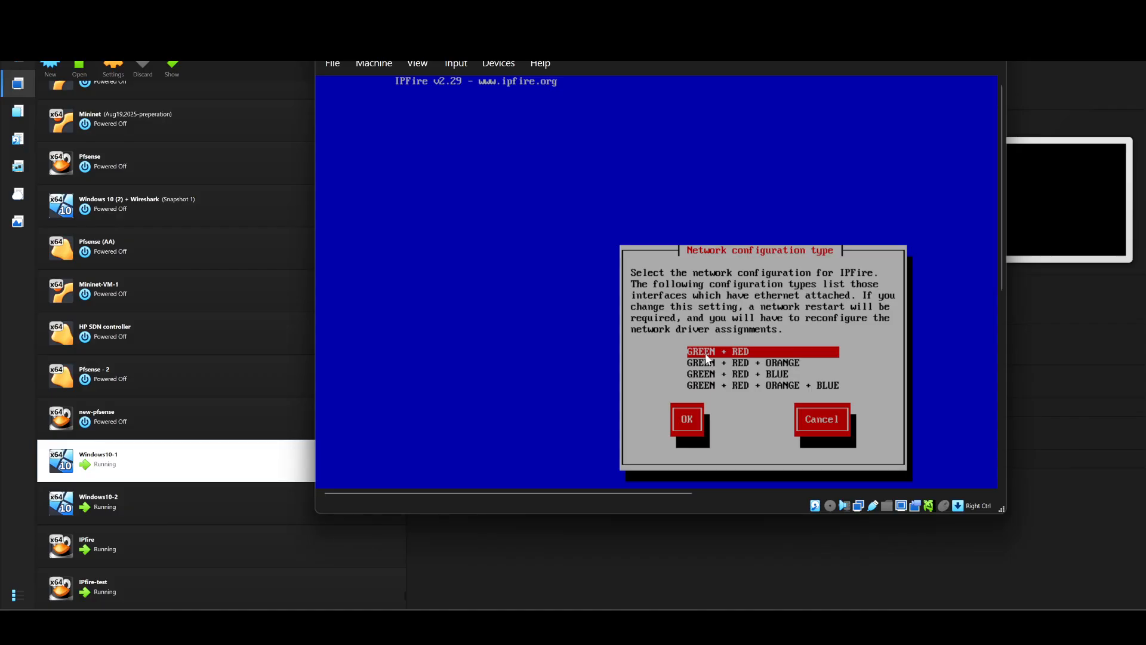
pyautogui.press('Return')
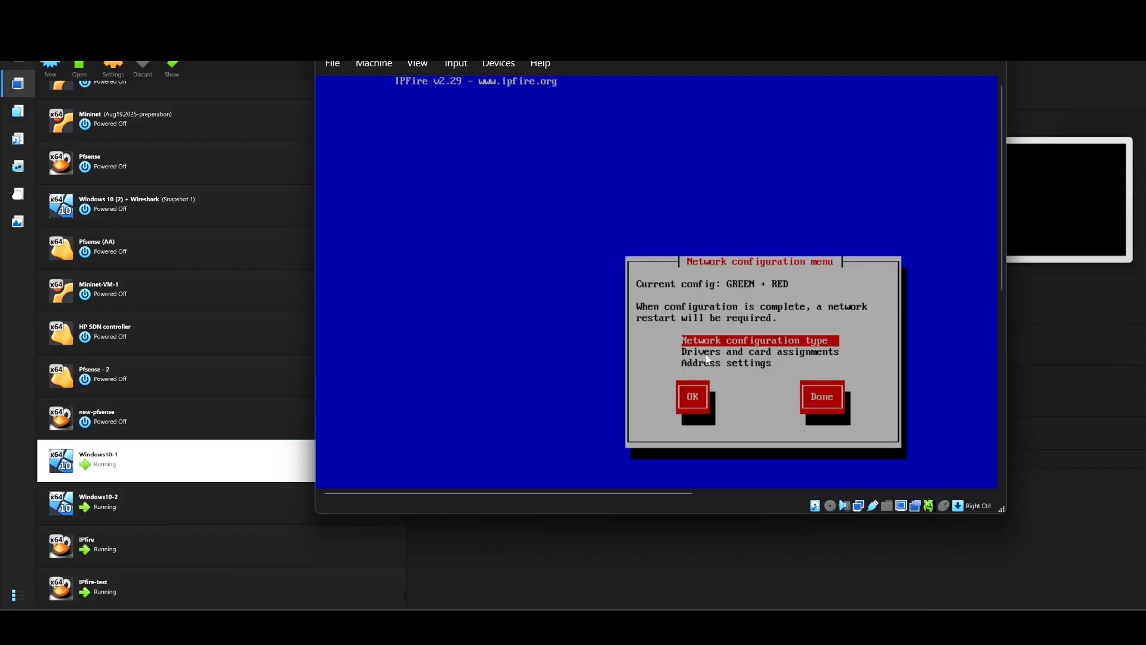
pyautogui.press('Down')
pyautogui.press('Return')
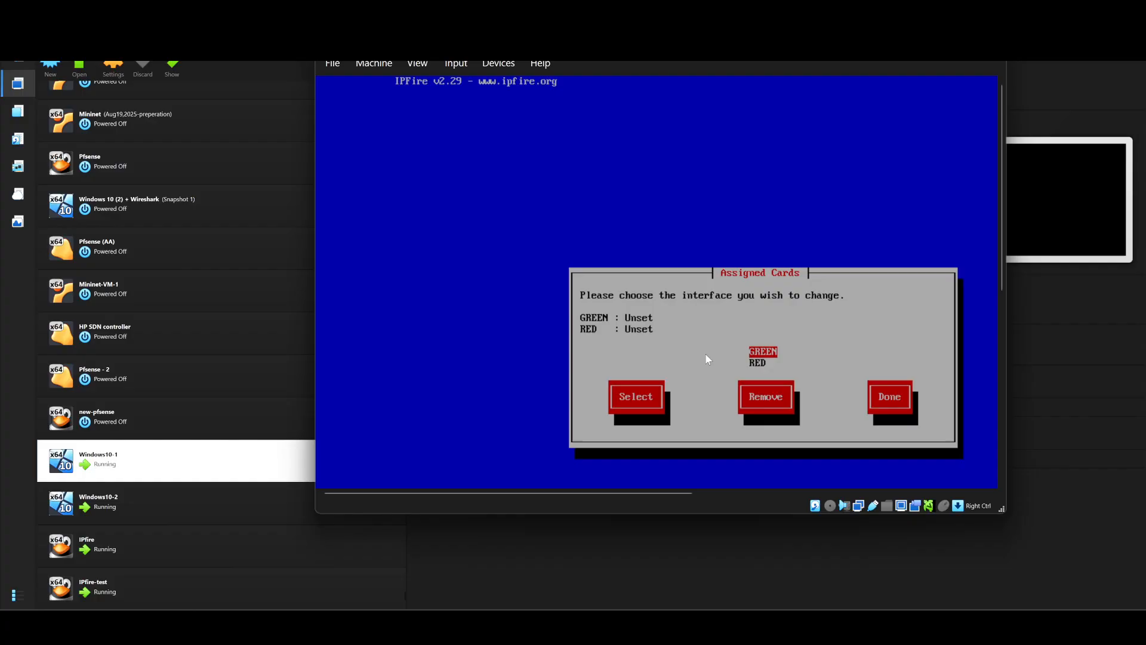
pyautogui.press('Return')
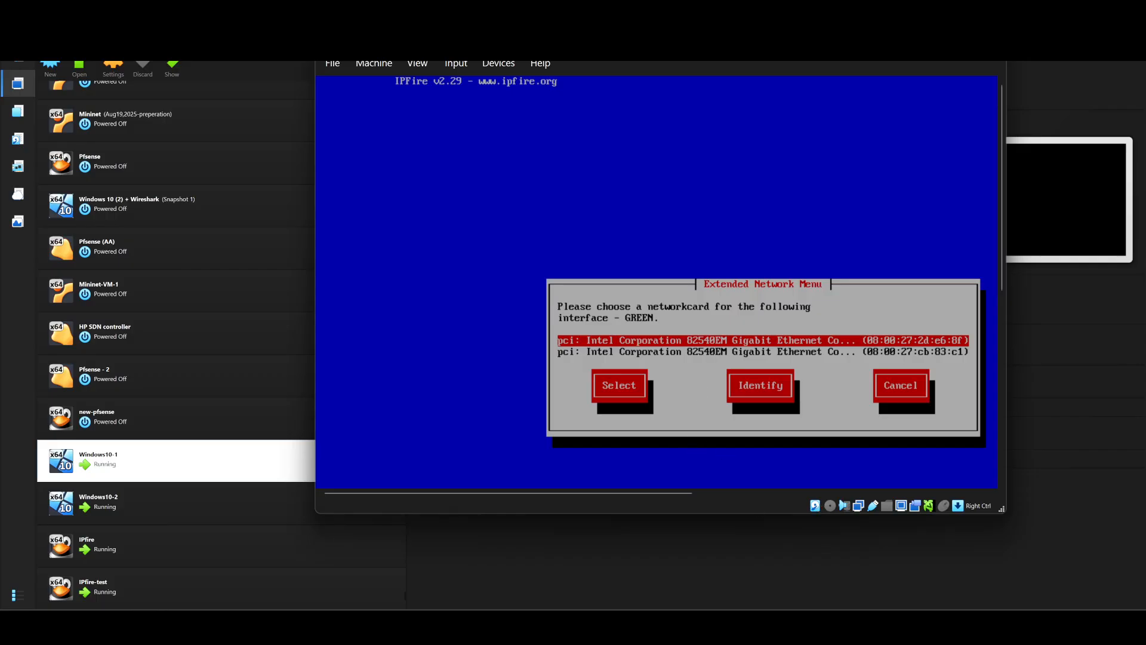
# Step: Consult the IPFire lab instructions document
pyautogui.moveTo(734, 627)
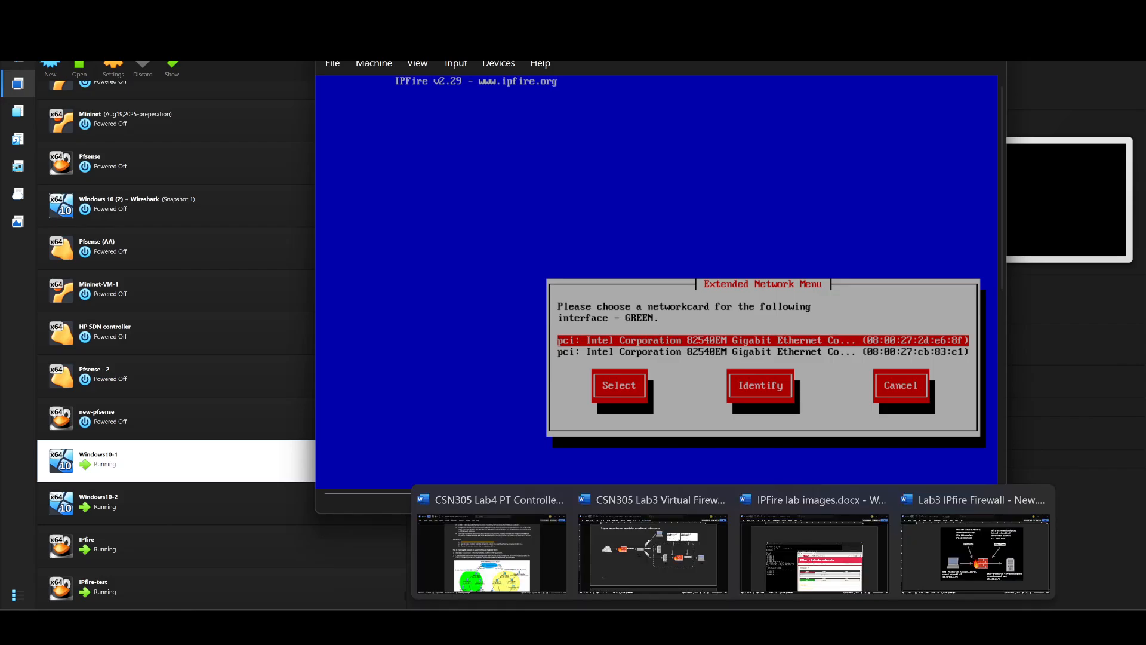
pyautogui.click(937, 551)
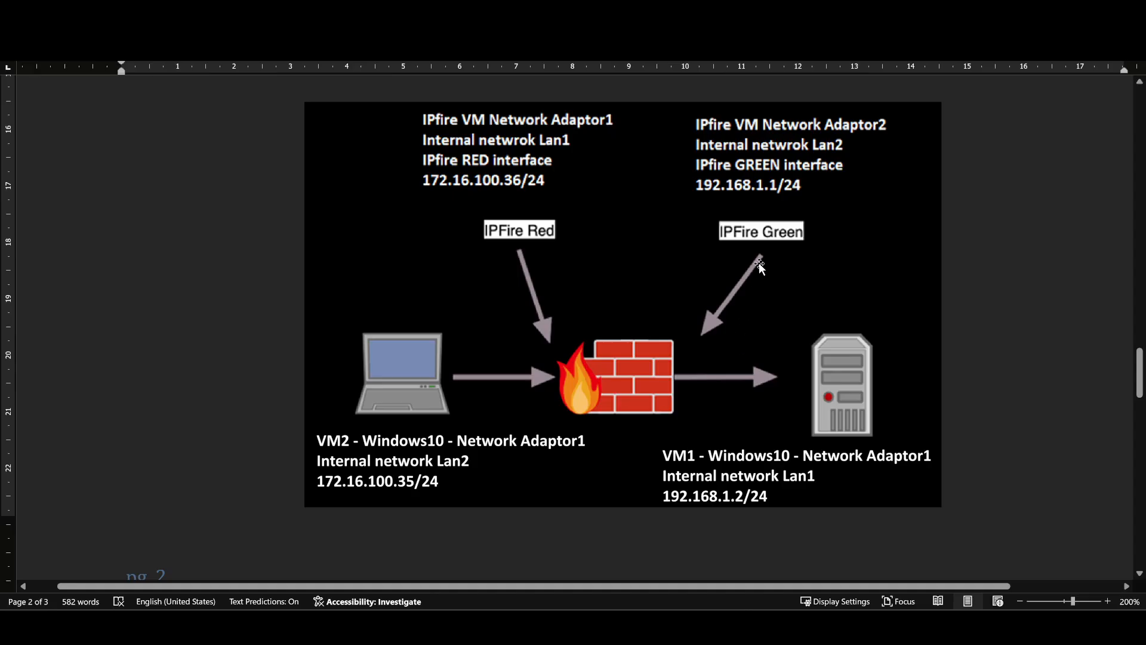
pyautogui.click(642, 627)
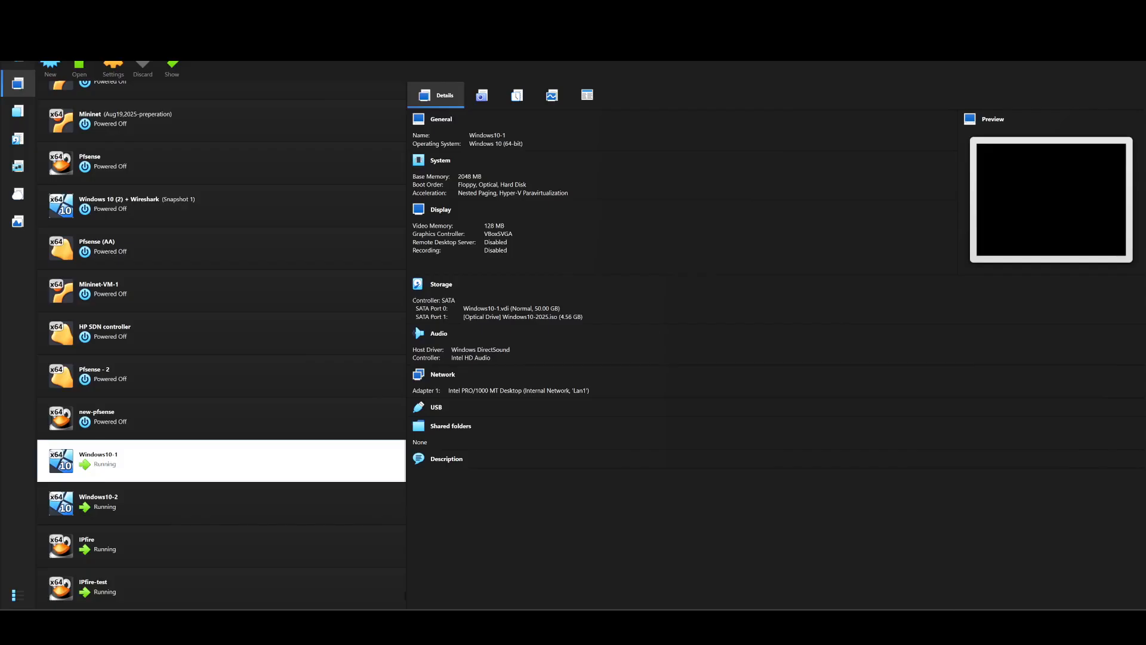
# Step: Confirm IPfire-test's Adapter 1 uses internal network Lan1, then return to the VM console
pyautogui.click(179, 586)
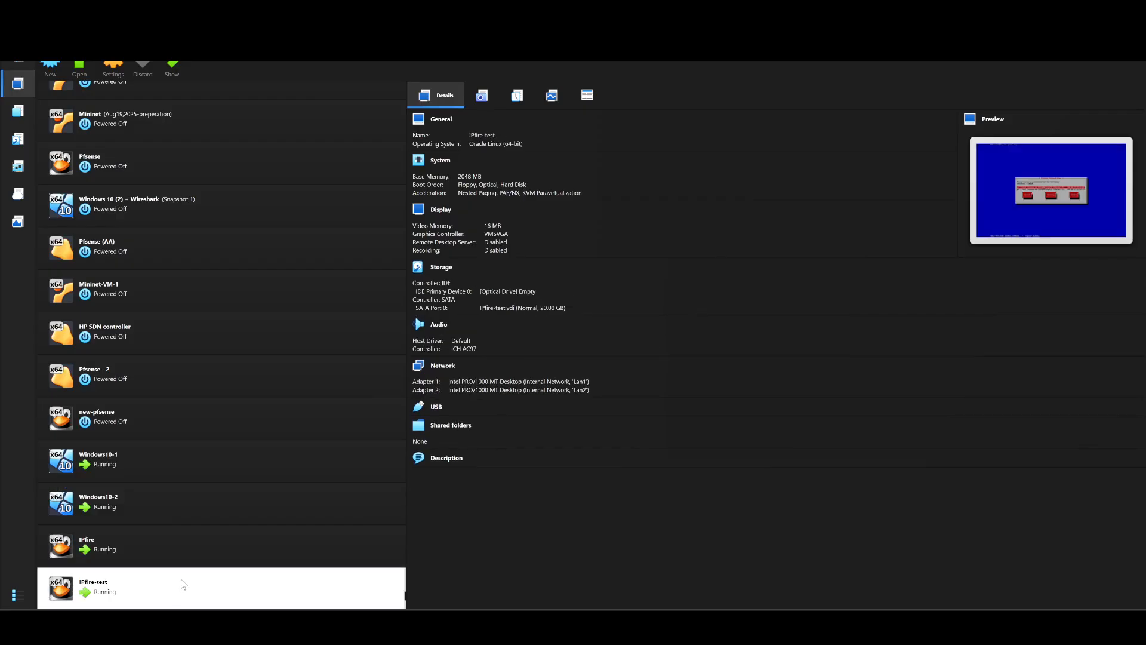
pyautogui.click(443, 365)
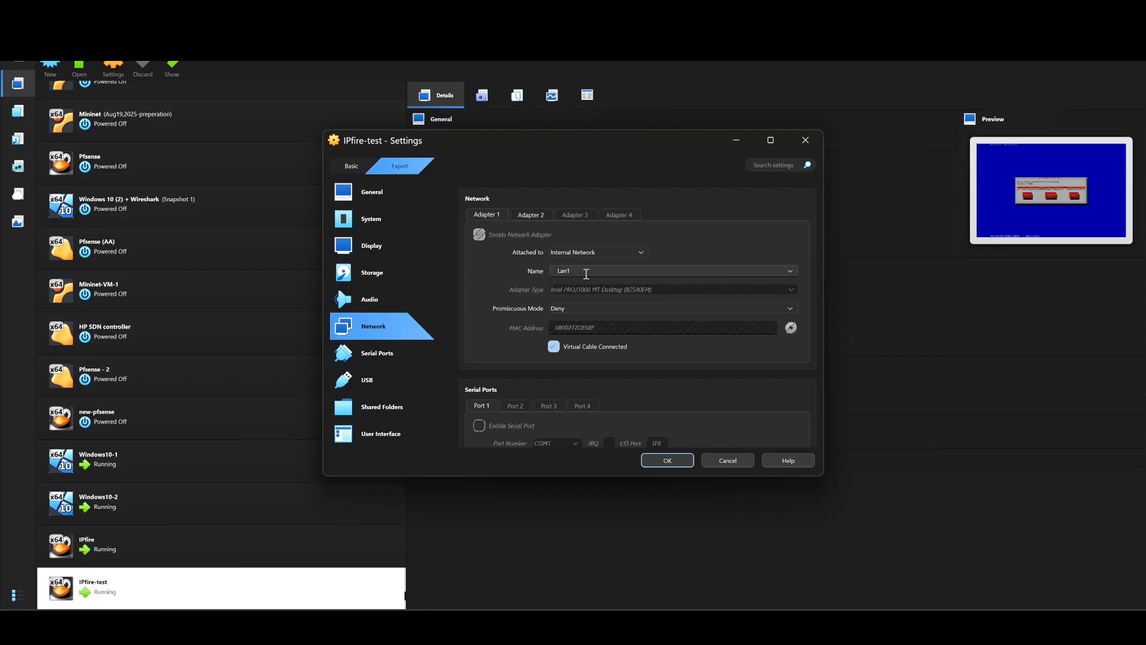
pyautogui.doubleClick(580, 269)
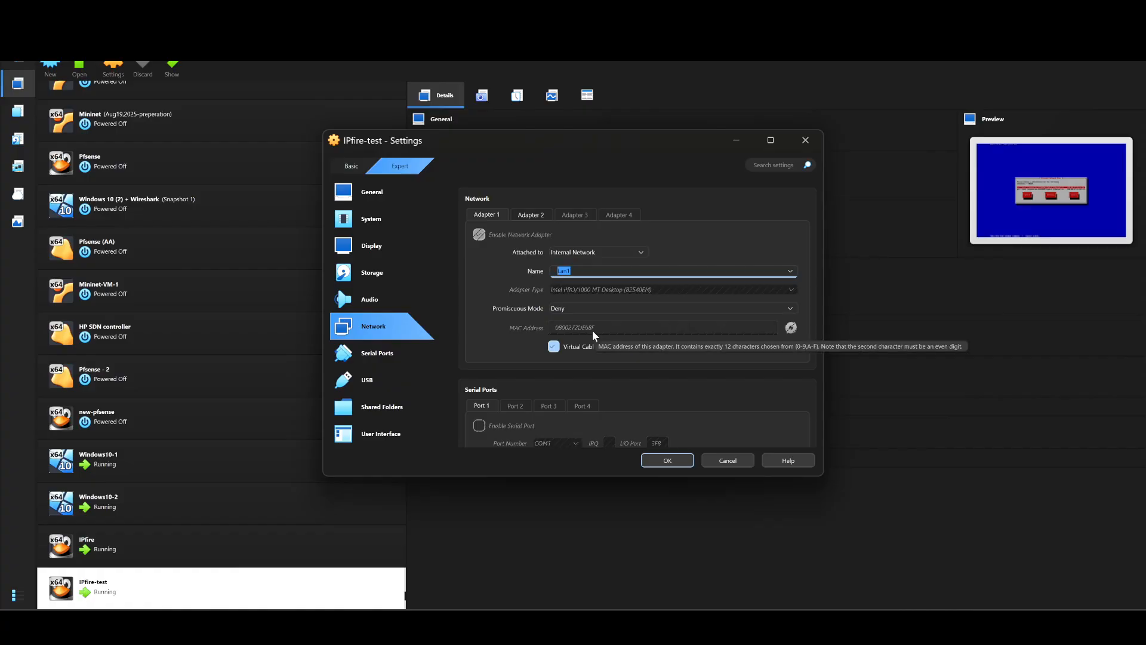
pyautogui.moveTo(798, 624)
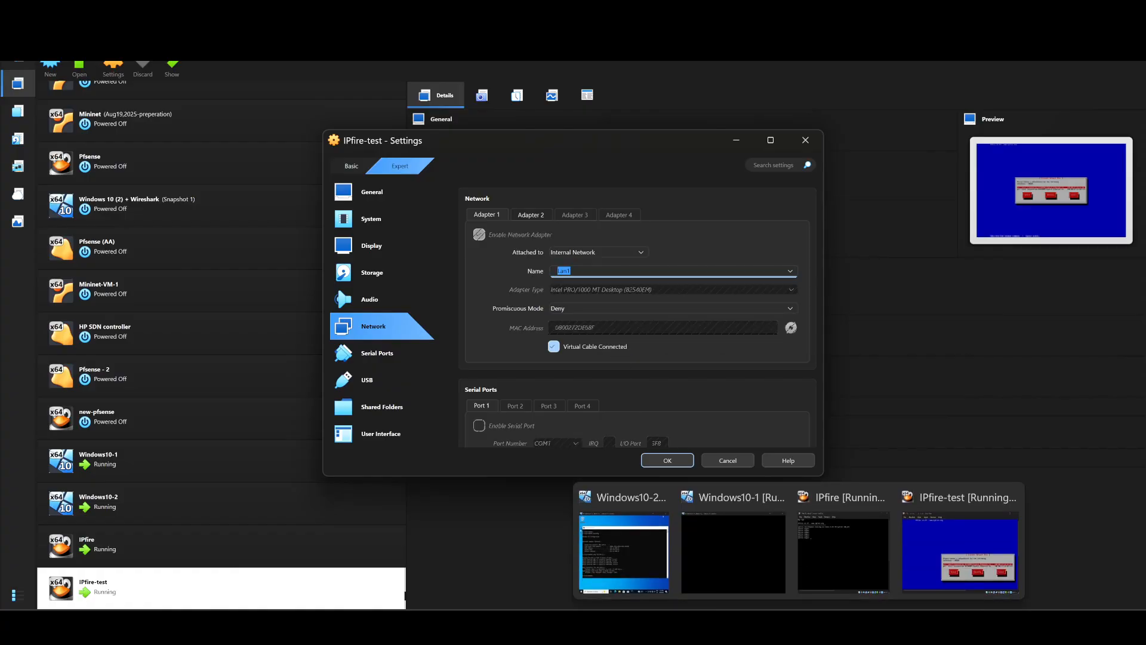
pyautogui.click(926, 561)
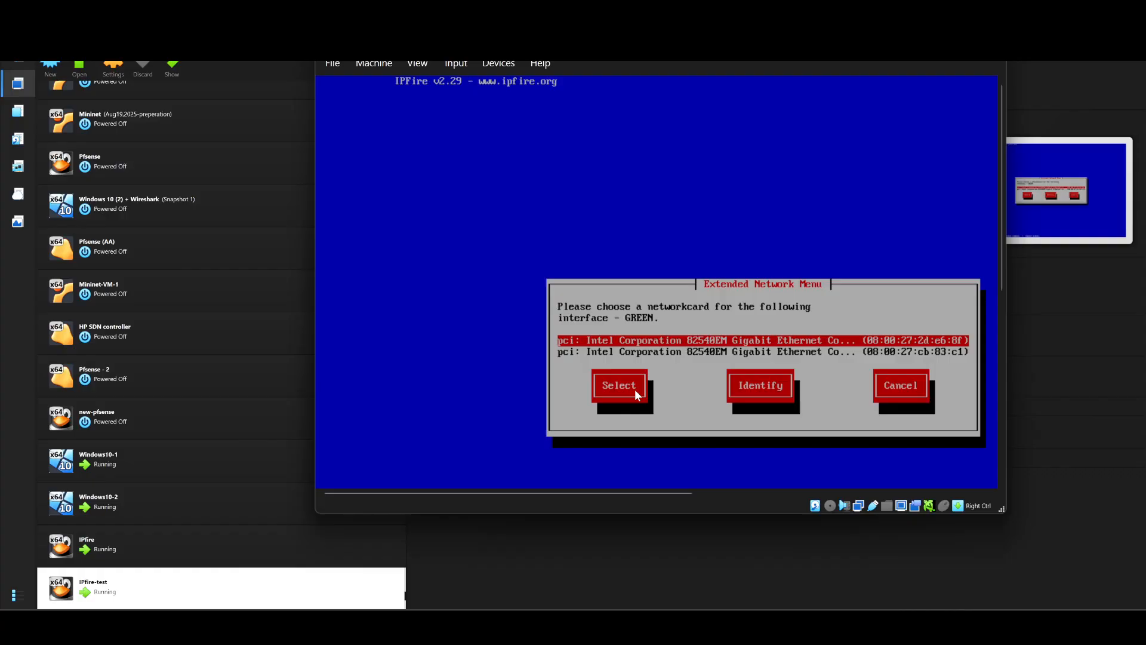
# Step: Assign the first Intel card (e6:8f) to GREEN and start choosing RED's card
pyautogui.press('Tab')
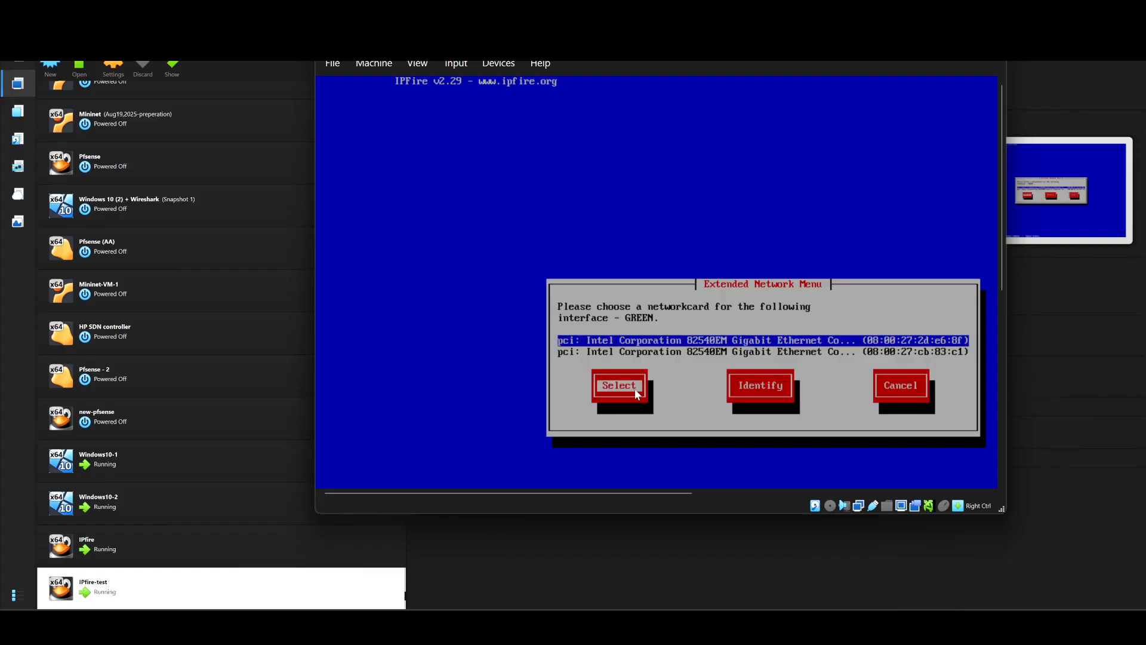
pyautogui.press('Return')
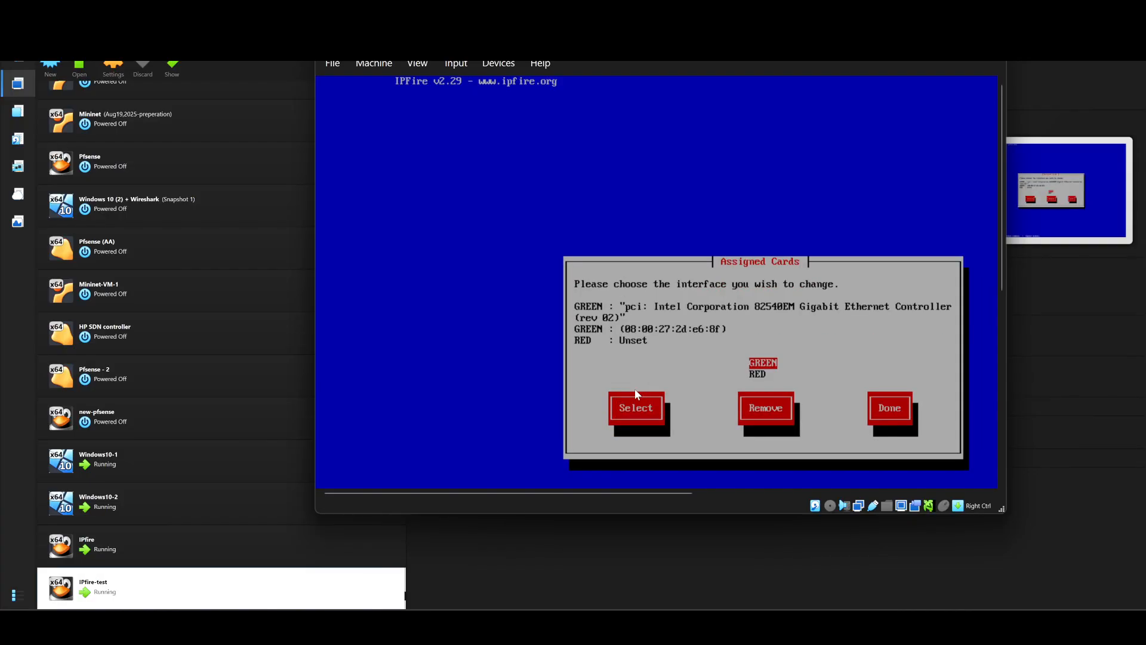
pyautogui.press('Down')
pyautogui.press('Return')
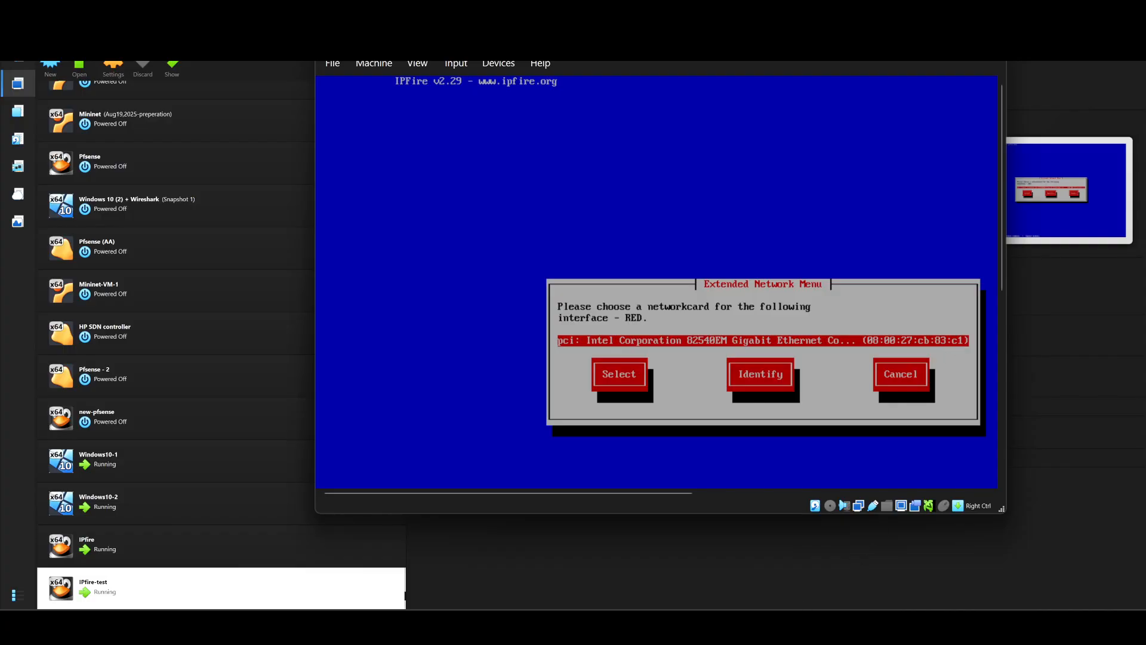
# Step: Check the network diagram and confirm Adapter 2 is attached to Lan2
pyautogui.hotkey('alt', 'Tab')
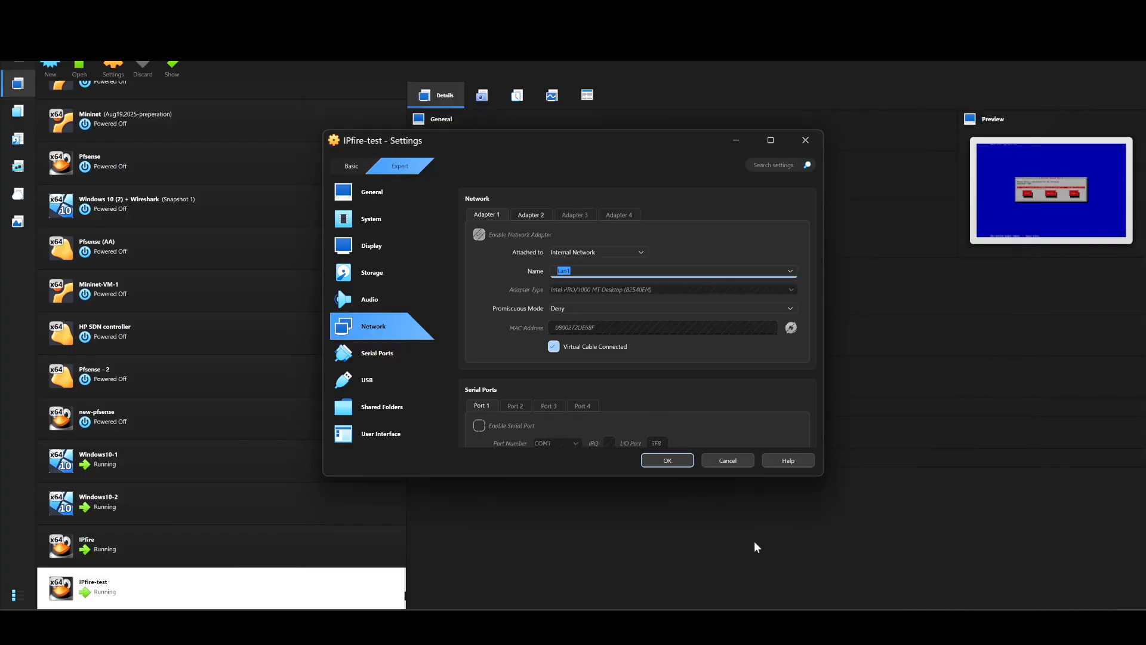
pyautogui.click(920, 561)
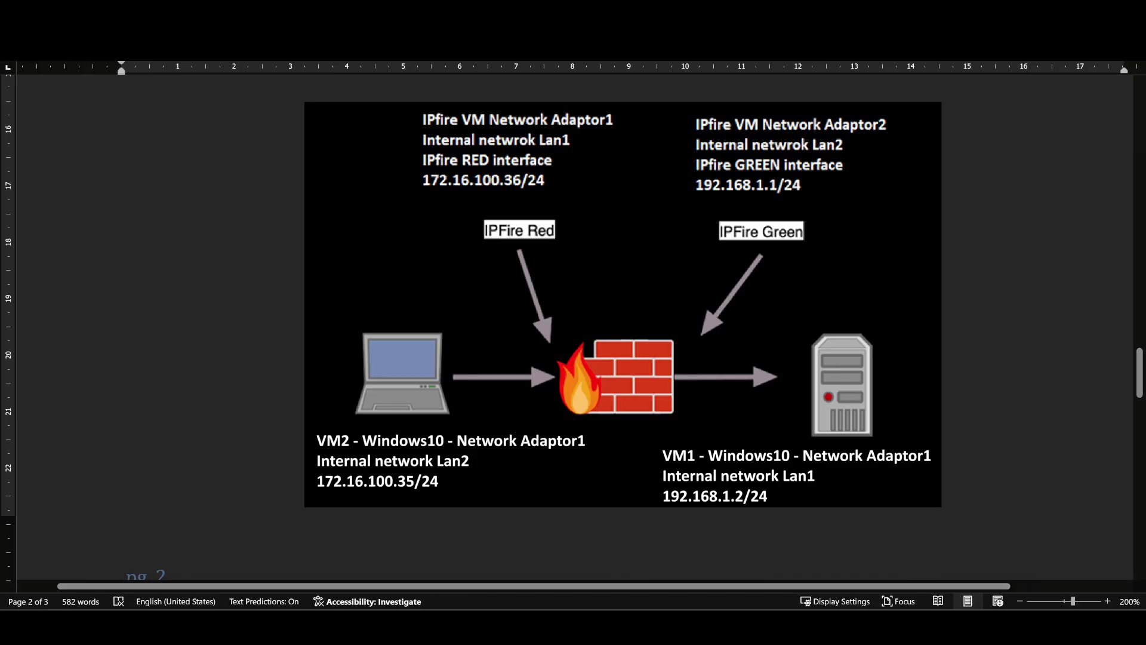
pyautogui.click(768, 541)
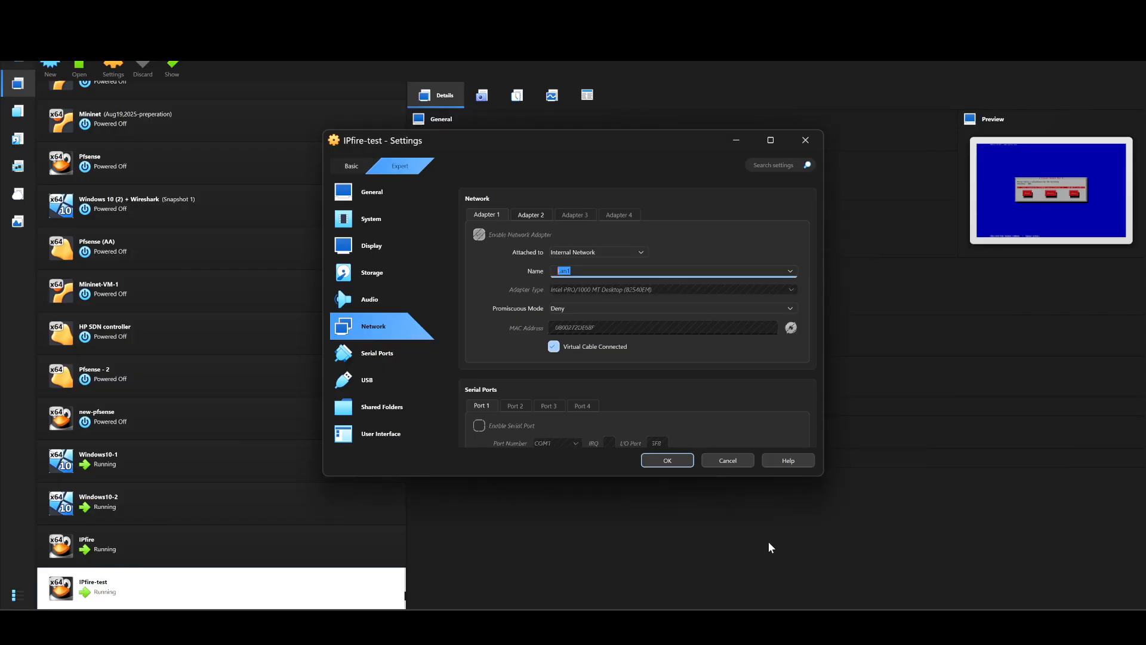
pyautogui.click(532, 213)
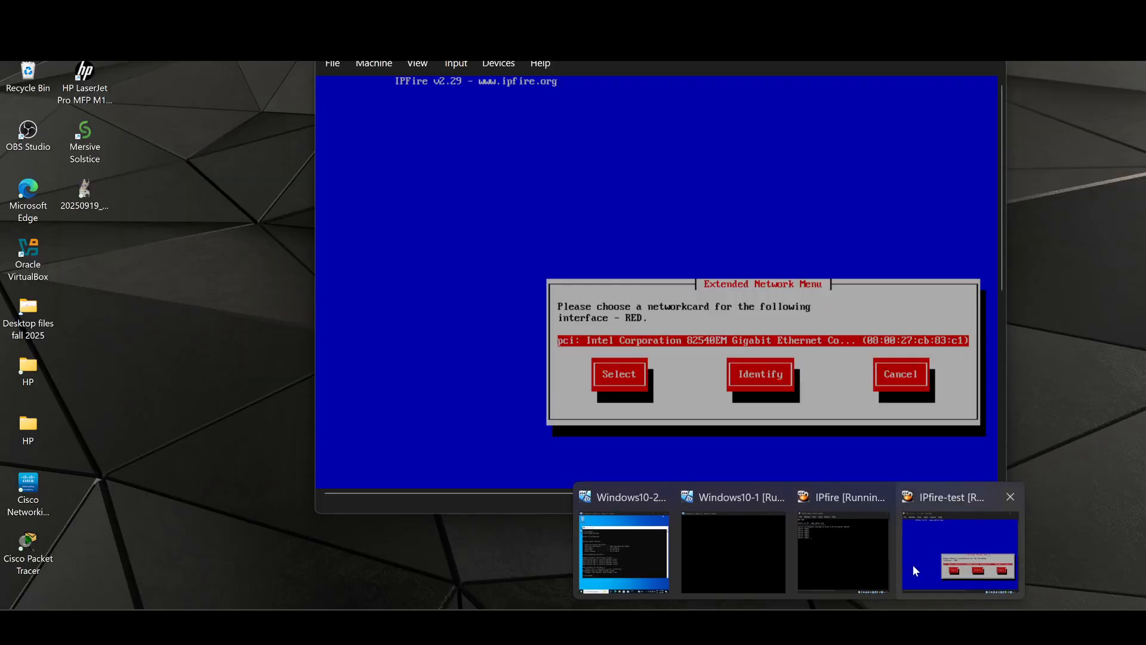
pyautogui.click(913, 564)
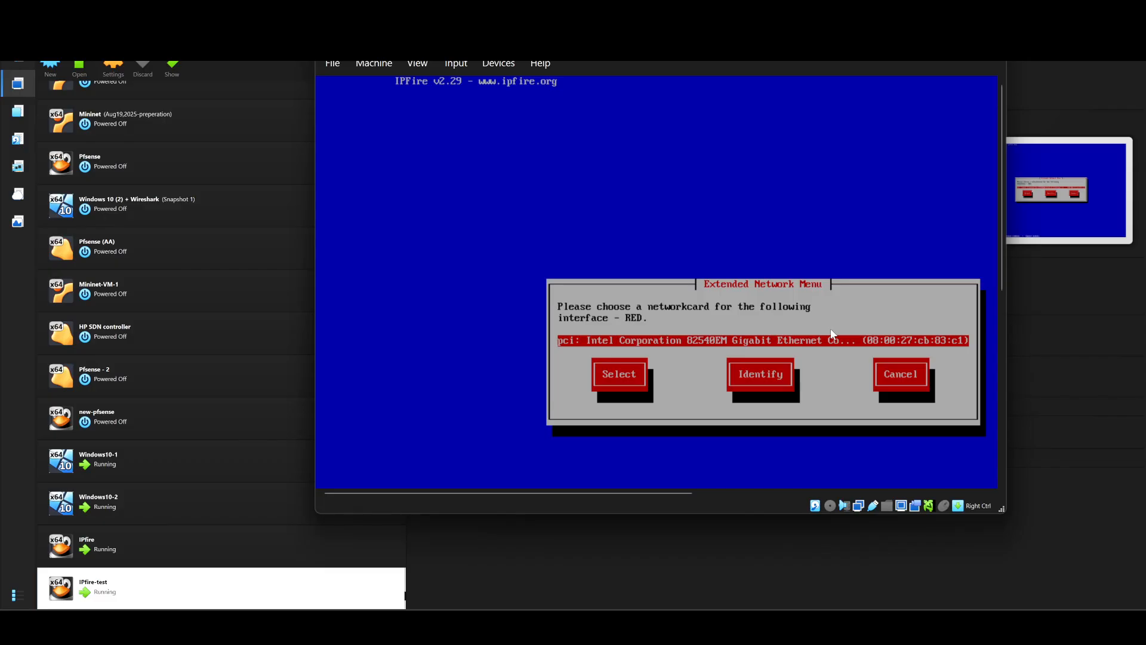
# Step: Assign the remaining card (cb:c1) to RED, finish assignments, and enter Address settings
pyautogui.press('Tab')
pyautogui.press('Return')
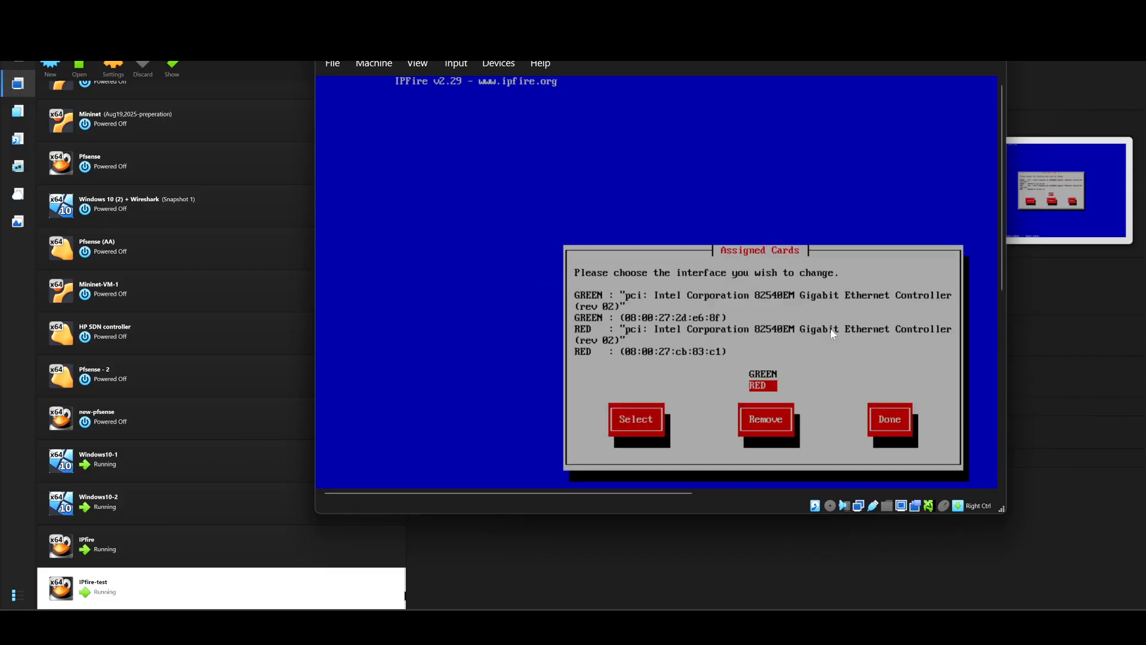
pyautogui.press('Tab')
pyautogui.press('Tab')
pyautogui.press('Tab')
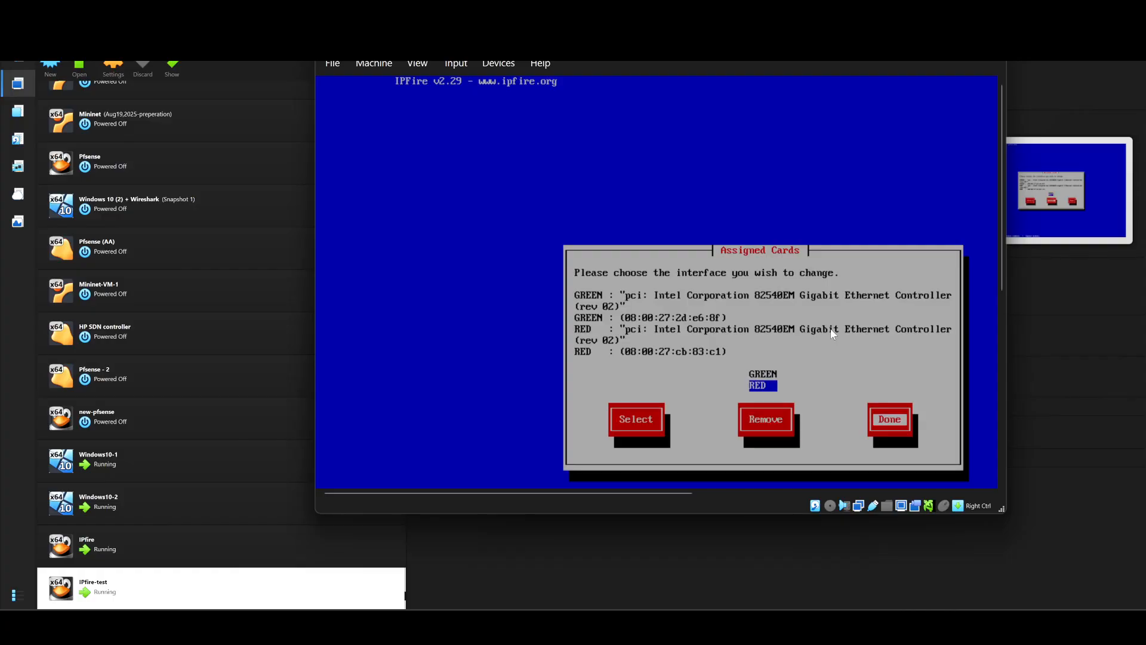
pyautogui.press('Return')
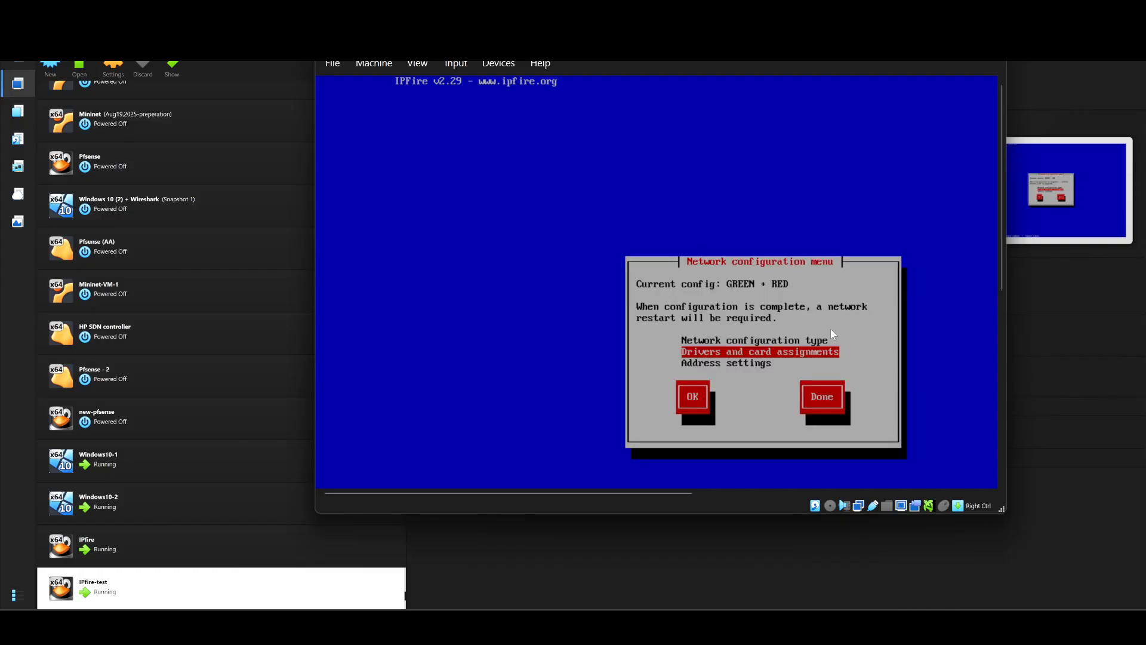
pyautogui.press('Down')
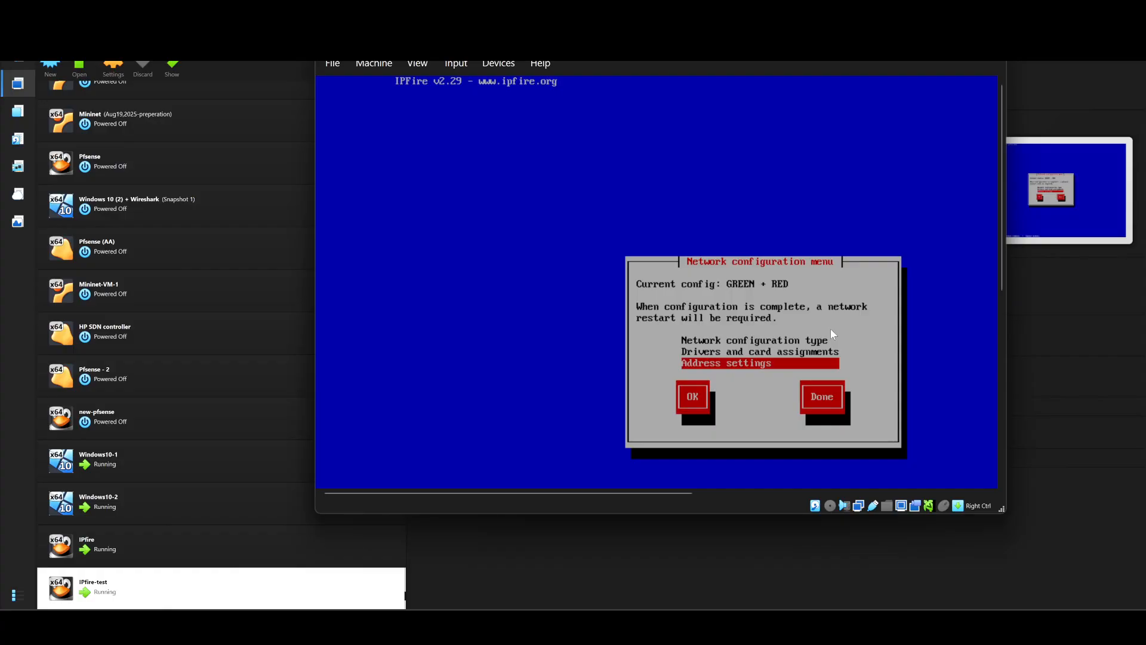
pyautogui.press('Return')
# Step: Set GREEN's address to 192.168.1.1 (mask 255.255.255.0), as given in the diagram
pyautogui.press('Return')
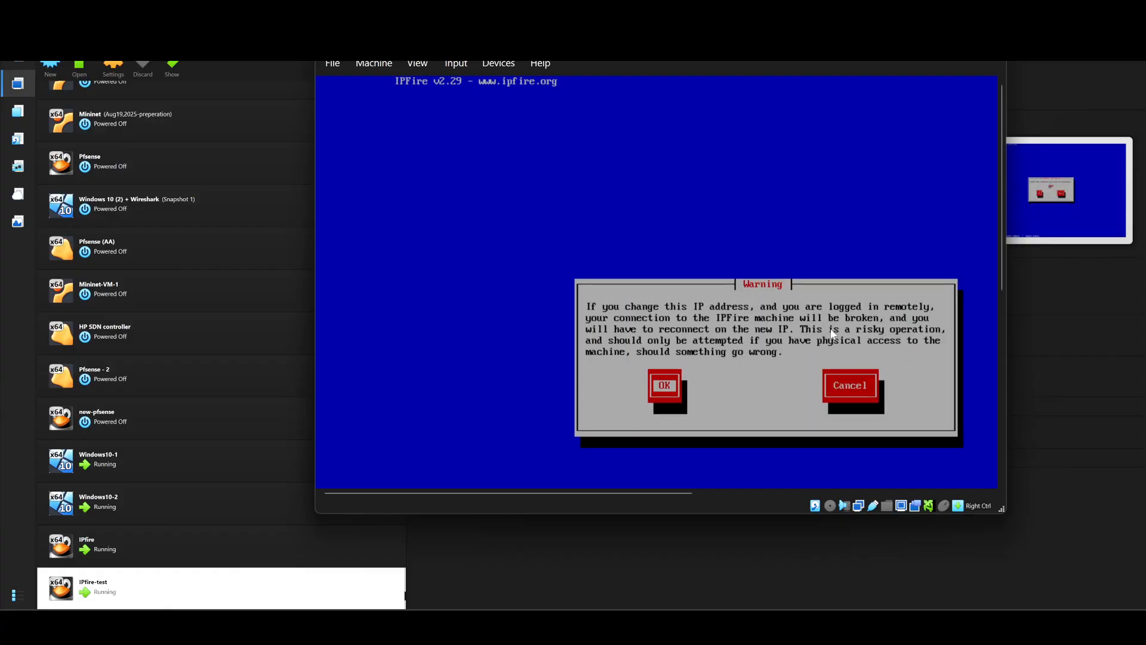
pyautogui.press('Return')
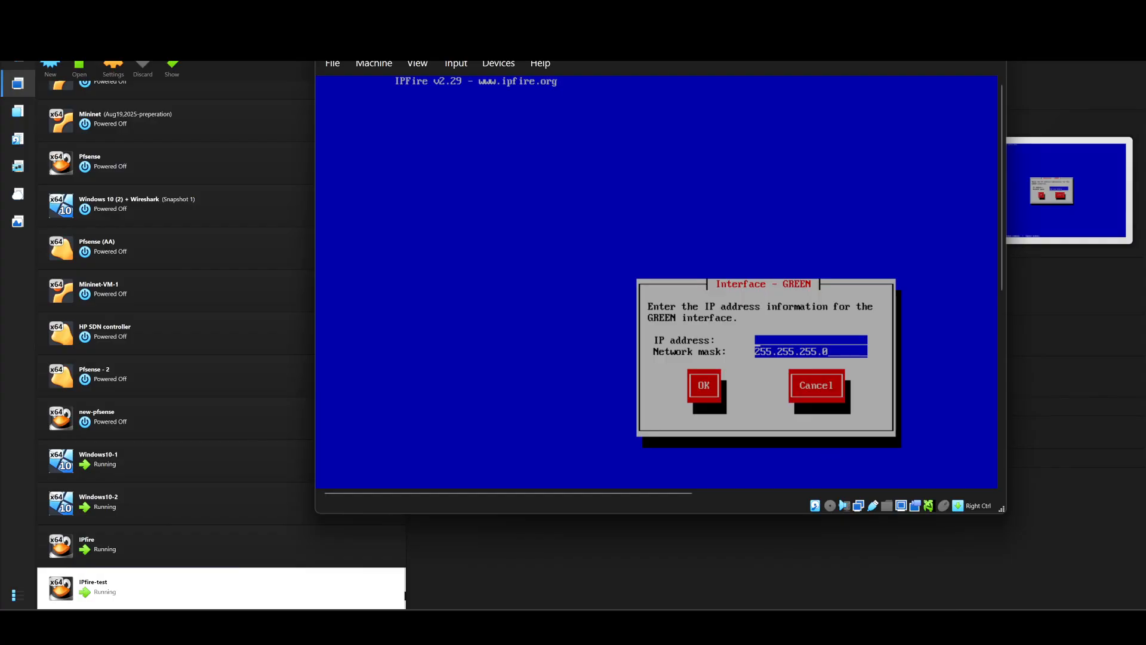
pyautogui.click(954, 550)
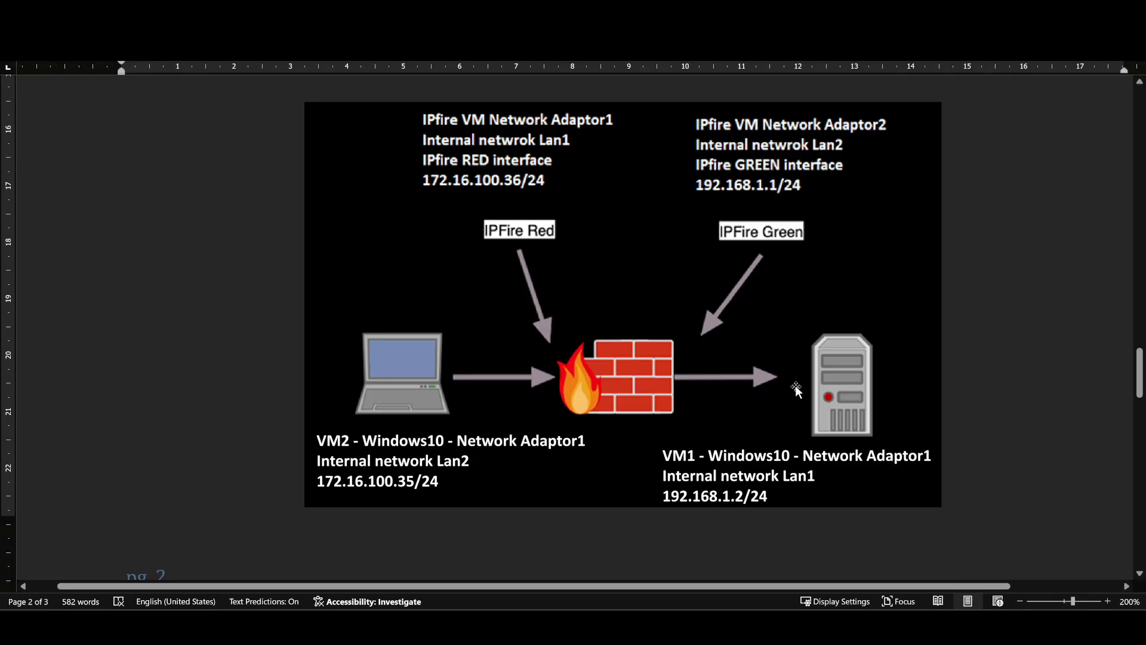
pyautogui.moveTo(734, 624)
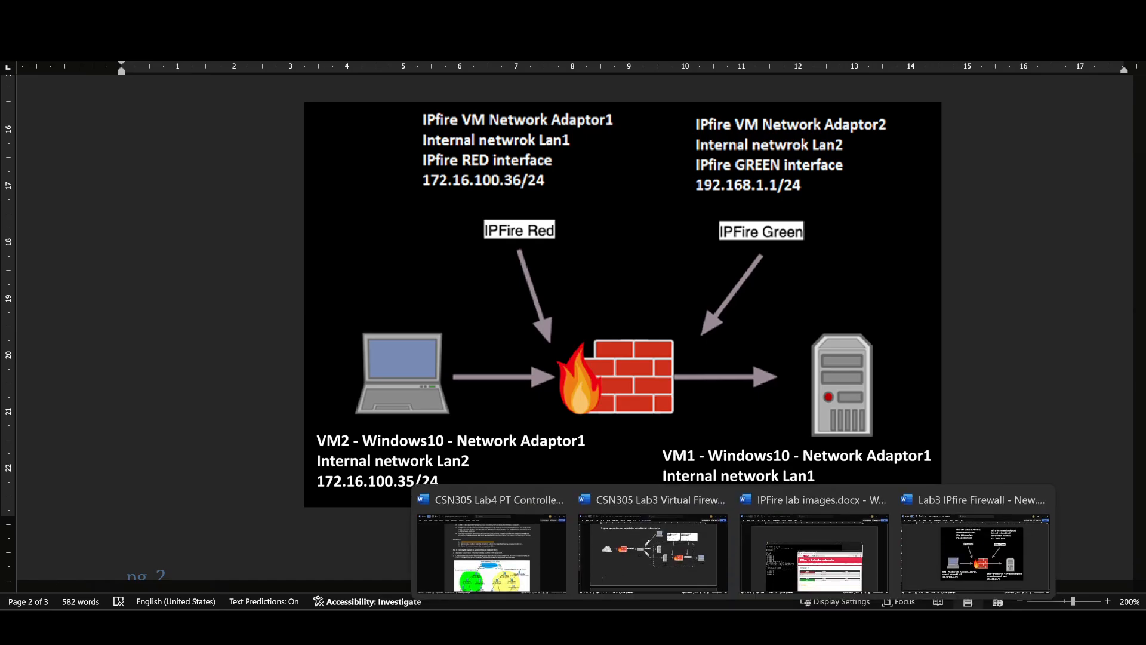
pyautogui.moveTo(797, 623)
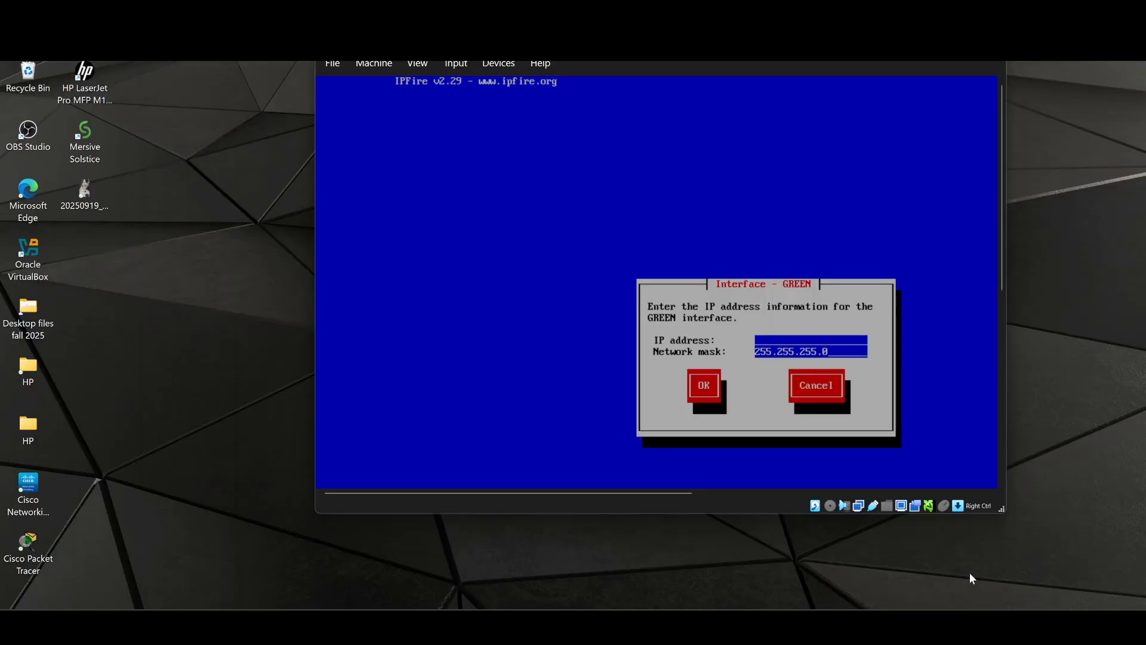
pyautogui.click(969, 572)
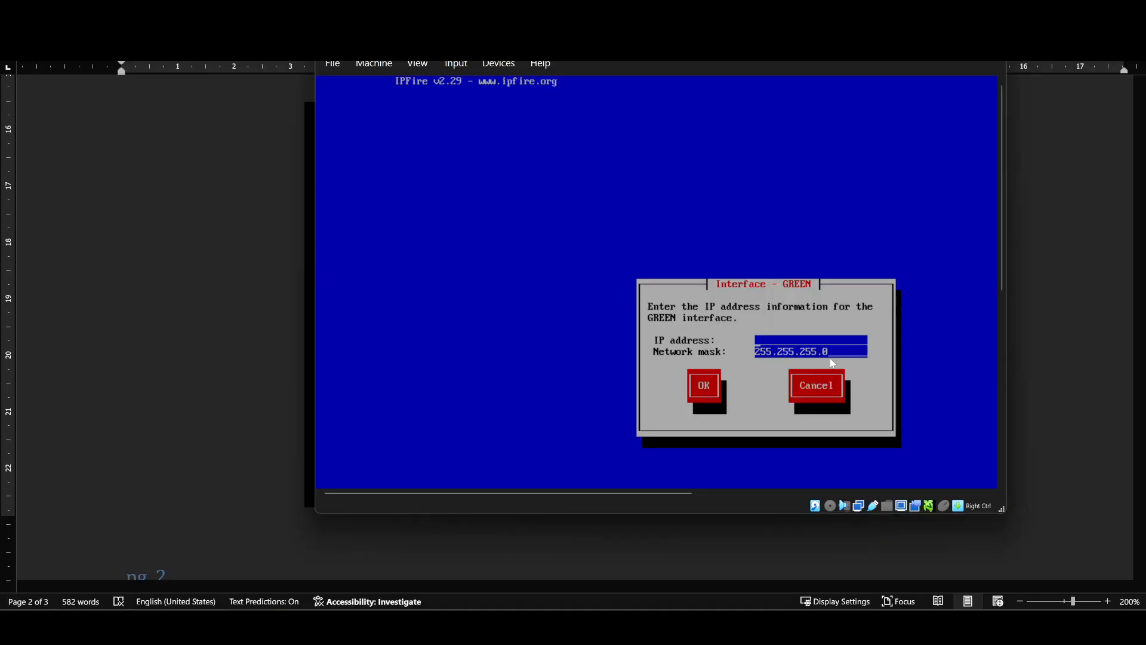
pyautogui.write('192.168.1.1')
pyautogui.press('Tab')
pyautogui.press('Return')
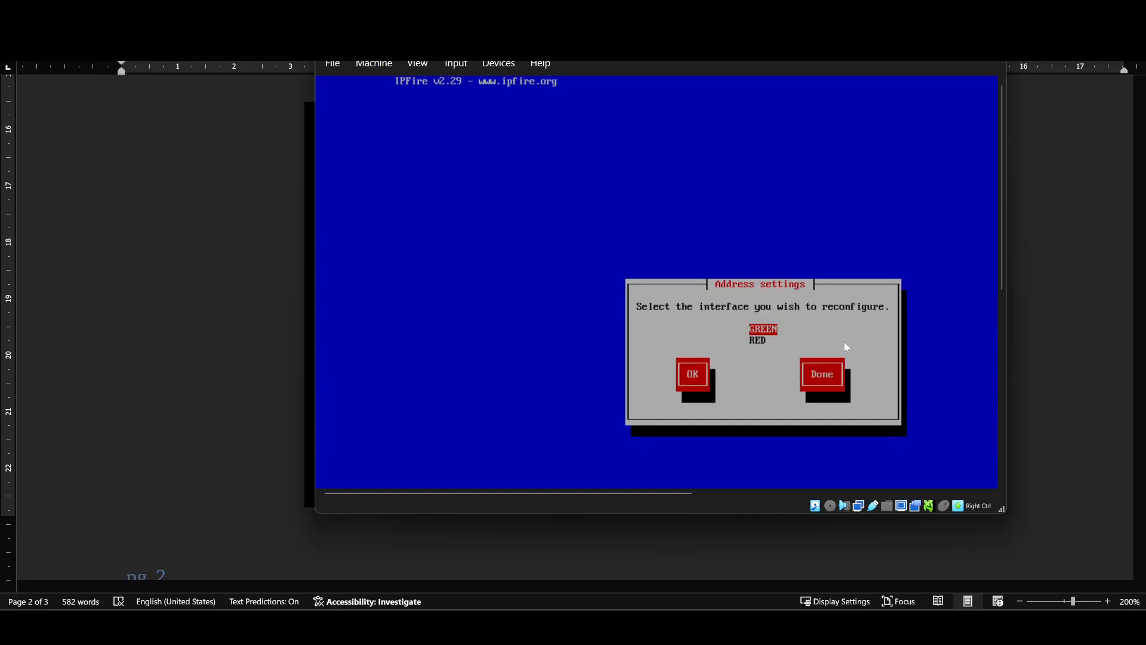
# Step: Open the RED interface settings and keep its connection type Static
pyautogui.press('Down')
pyautogui.press('Return')
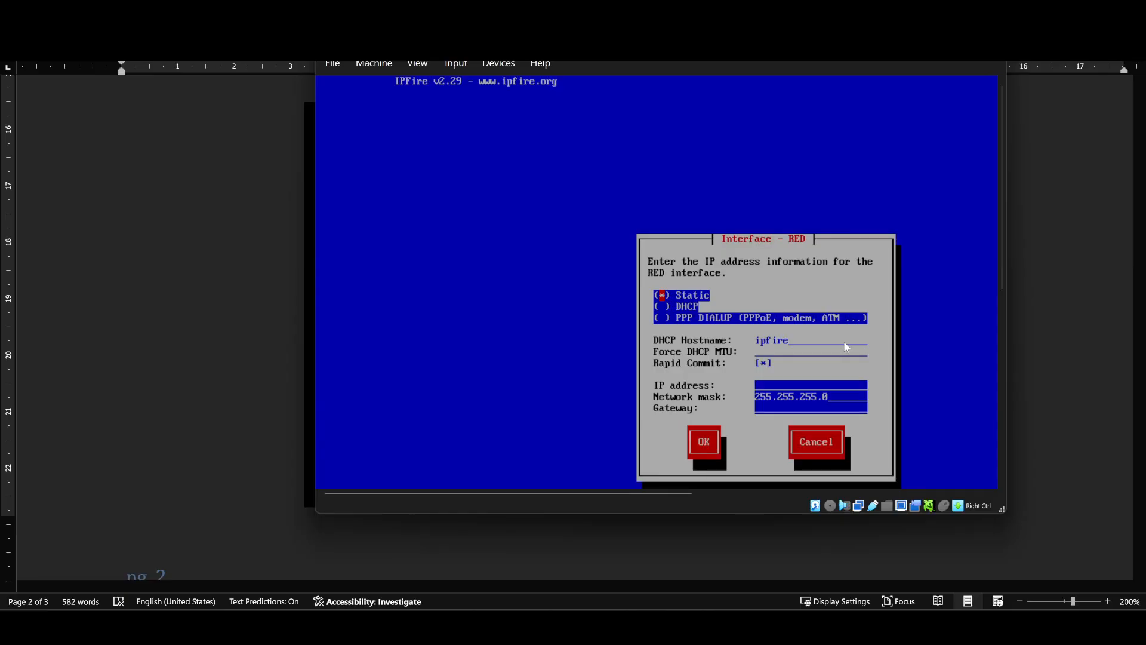
pyautogui.press('Down')
pyautogui.press('space')
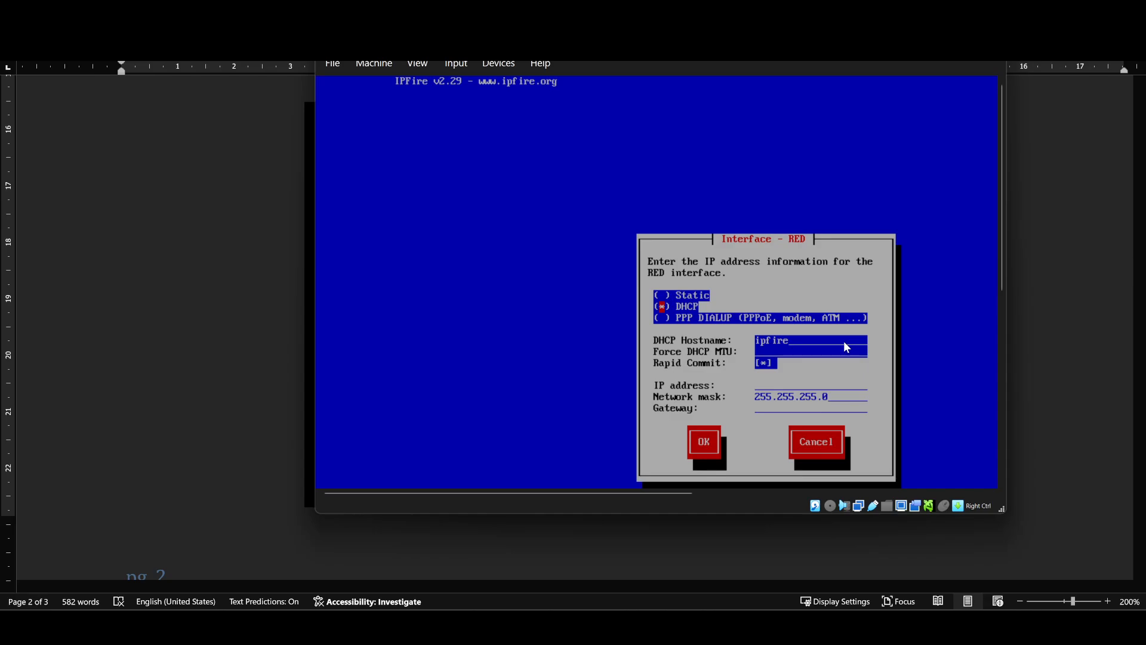
pyautogui.press('Up')
pyautogui.press('space')
pyautogui.press('Down')
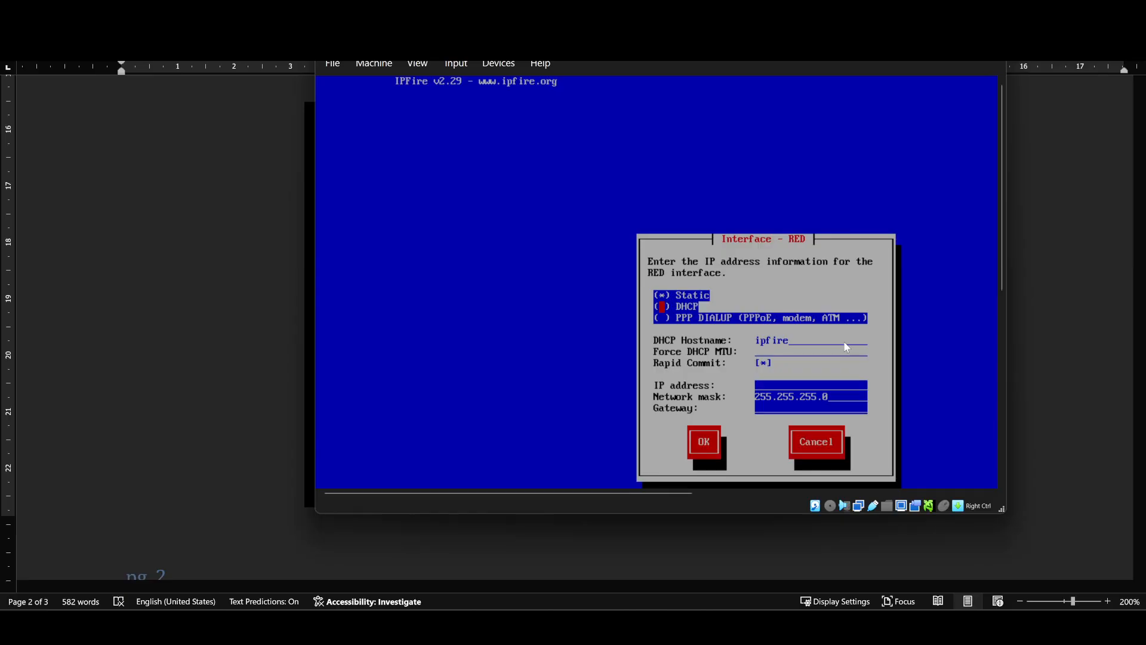
pyautogui.press('Down')
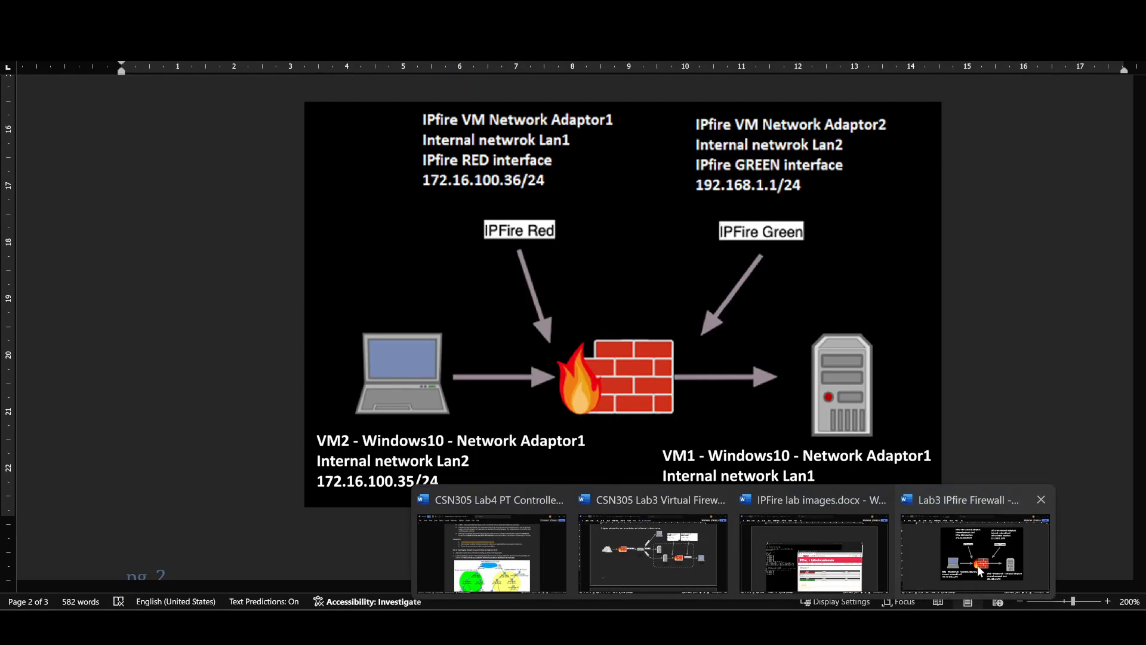
# Step: Enter RED's IP address 172.16.100.36 from the diagram, dismissing the invalid gateway error
pyautogui.click(977, 565)
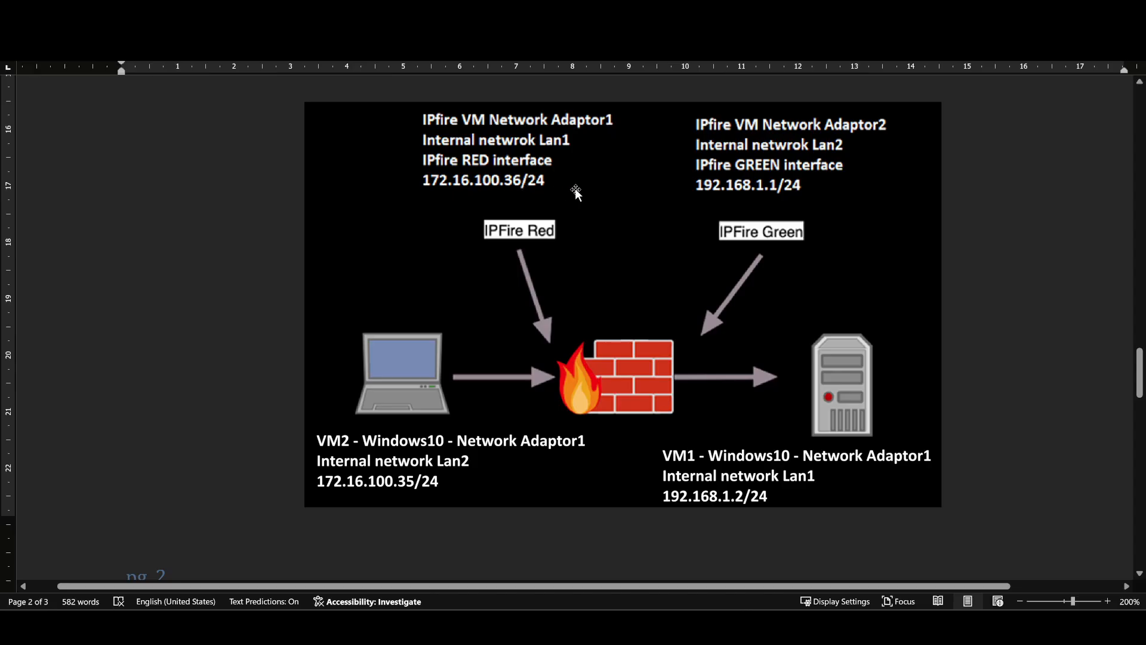
pyautogui.moveTo(803, 606)
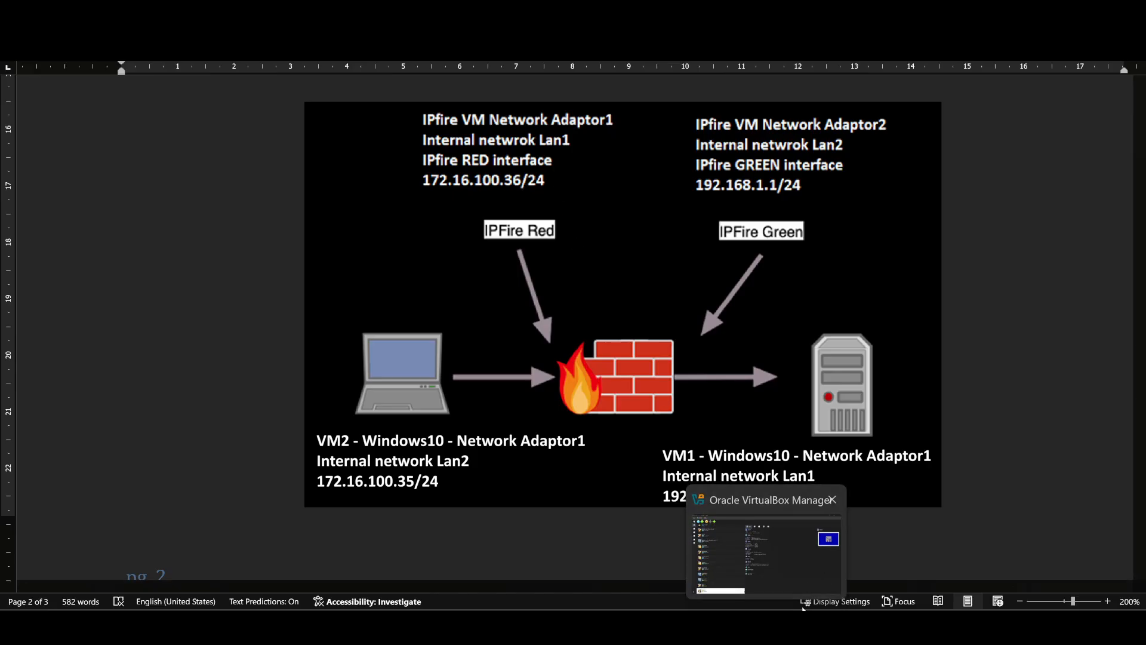
pyautogui.click(915, 579)
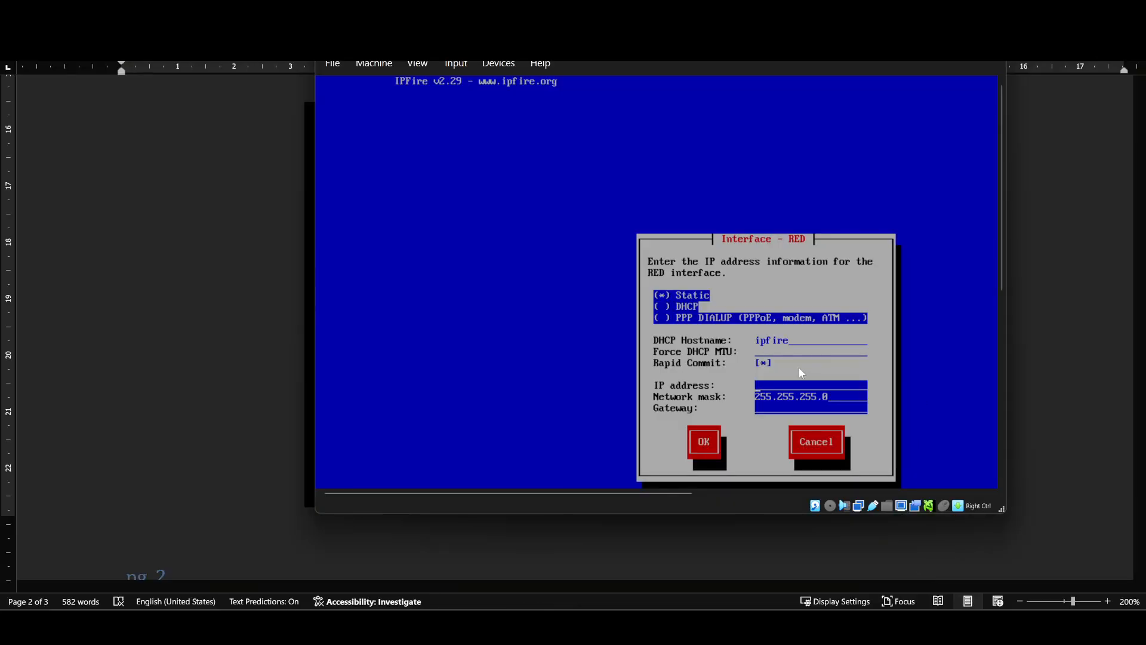
pyautogui.write('172.16.100.36')
pyautogui.press('Return')
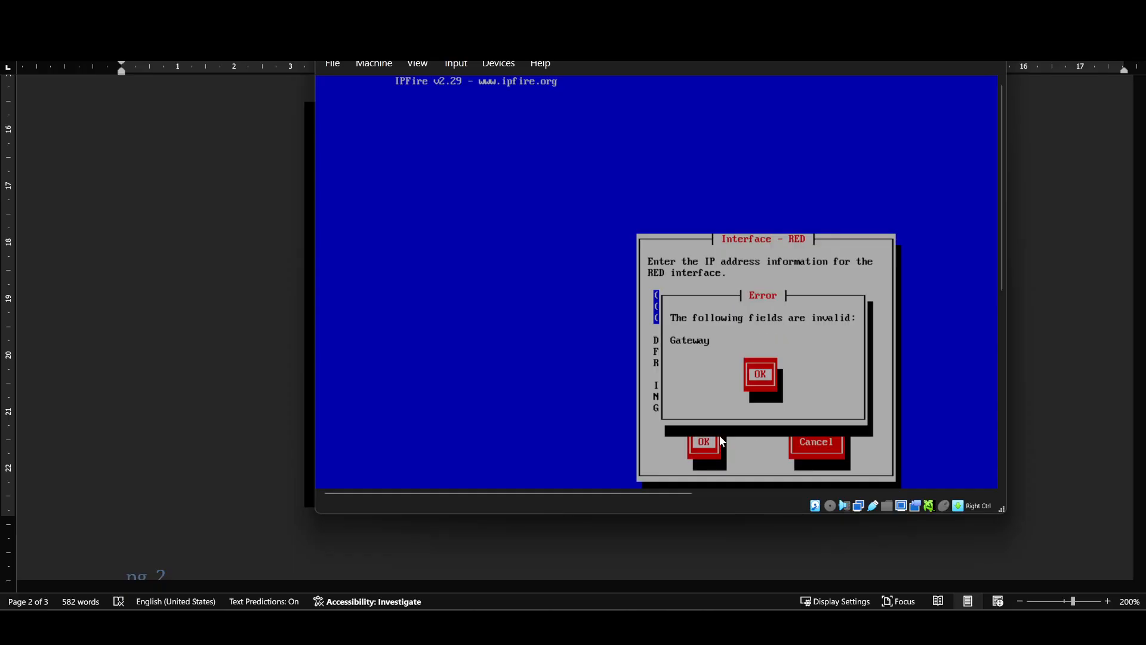
pyautogui.press('Return')
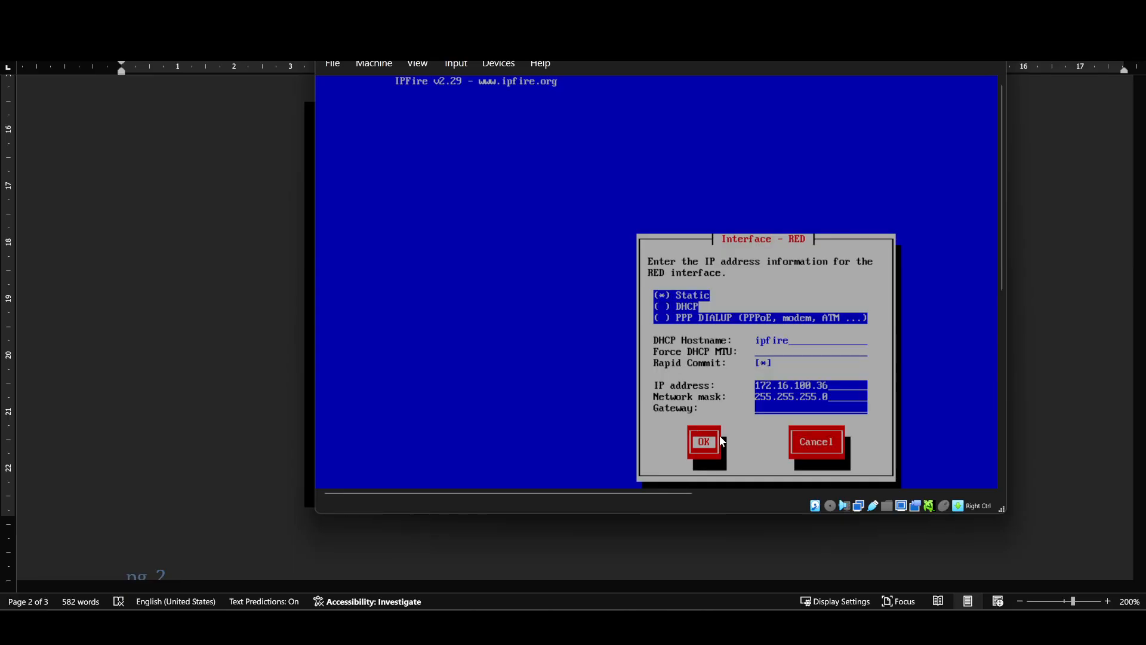
# Step: Fill RED's gateway with 172.16.100.36 and confirm the interface settings
pyautogui.press('Tab')
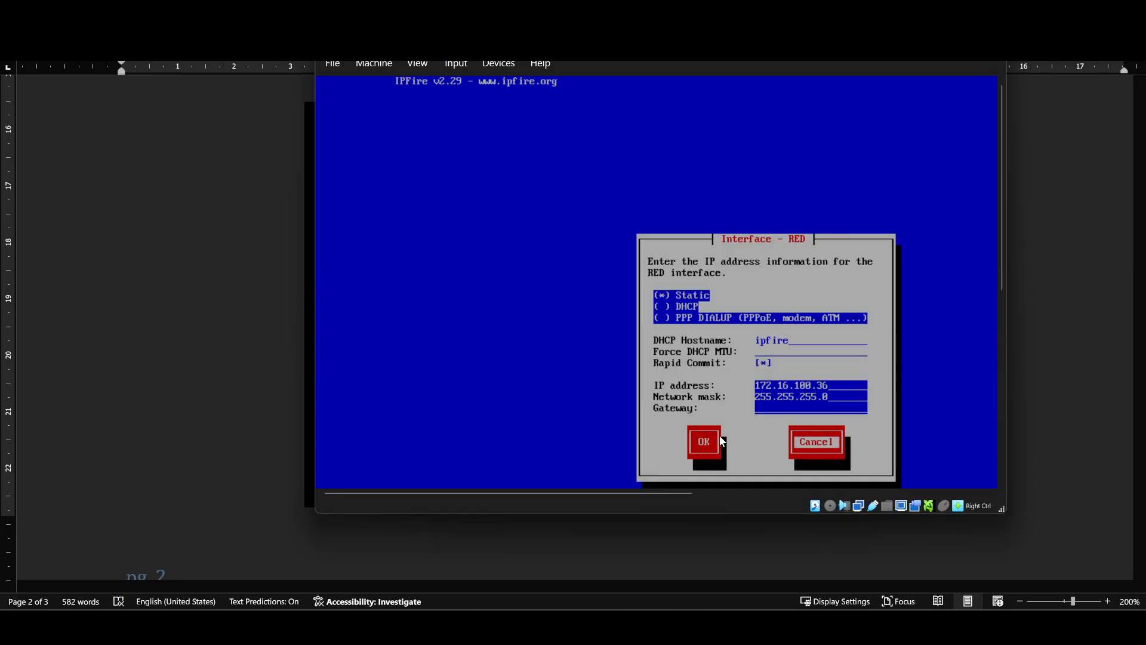
pyautogui.click(853, 408)
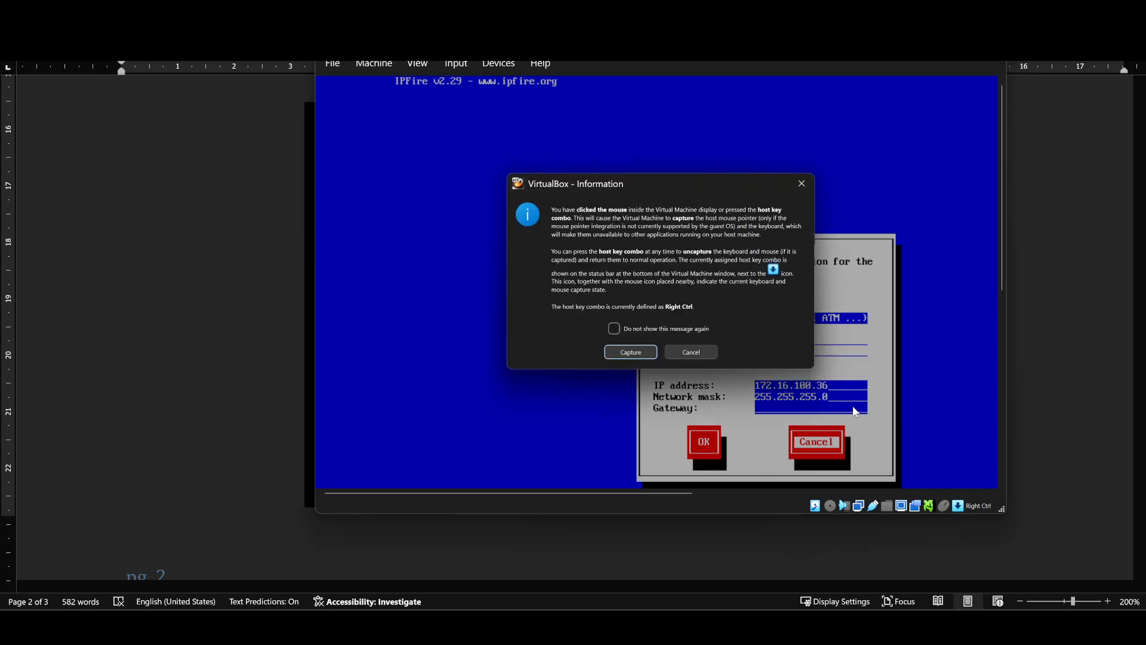
pyautogui.click(711, 350)
pyautogui.press('Tab')
pyautogui.press('Down')
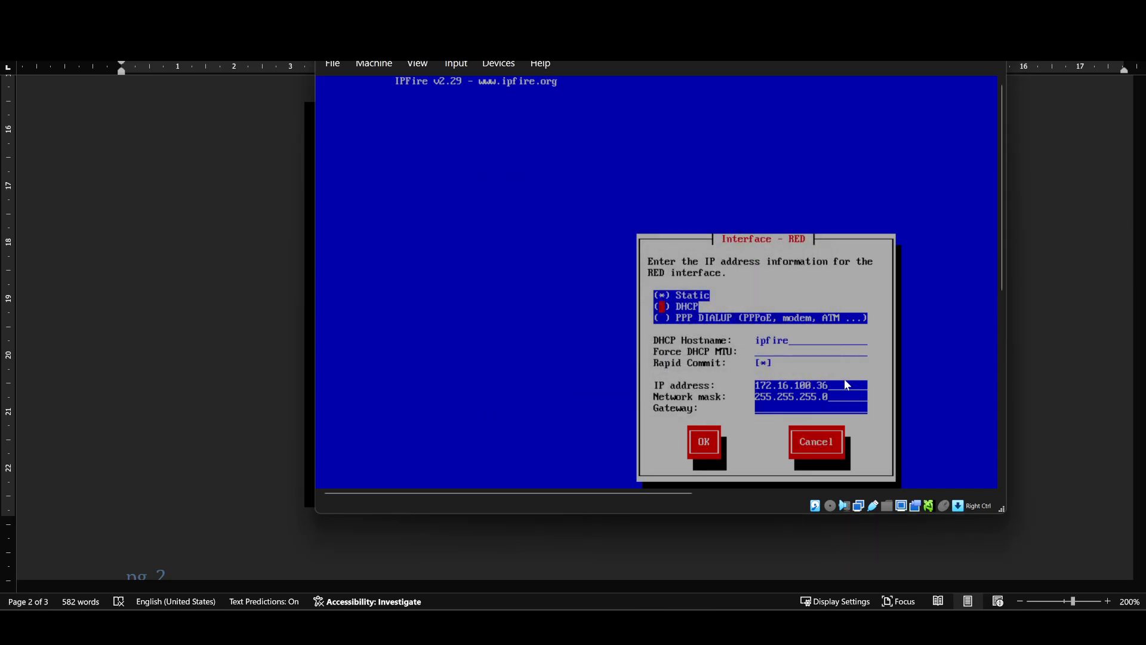
pyautogui.press('Down')
pyautogui.write('172.16.100.36')
pyautogui.press('Tab')
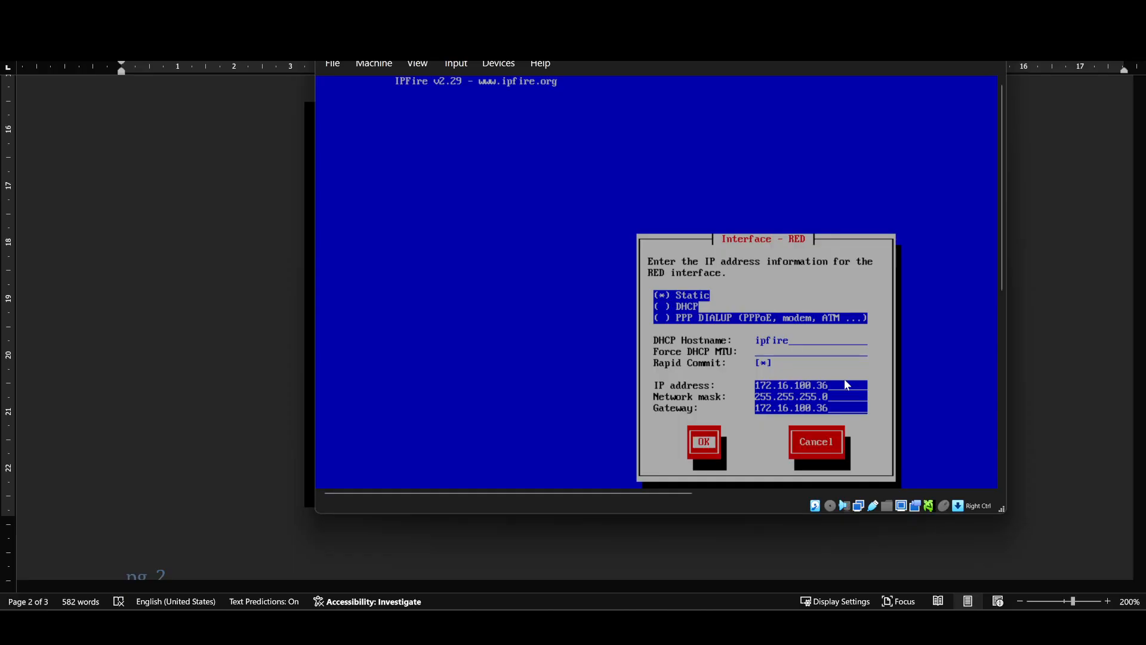
pyautogui.press('Return')
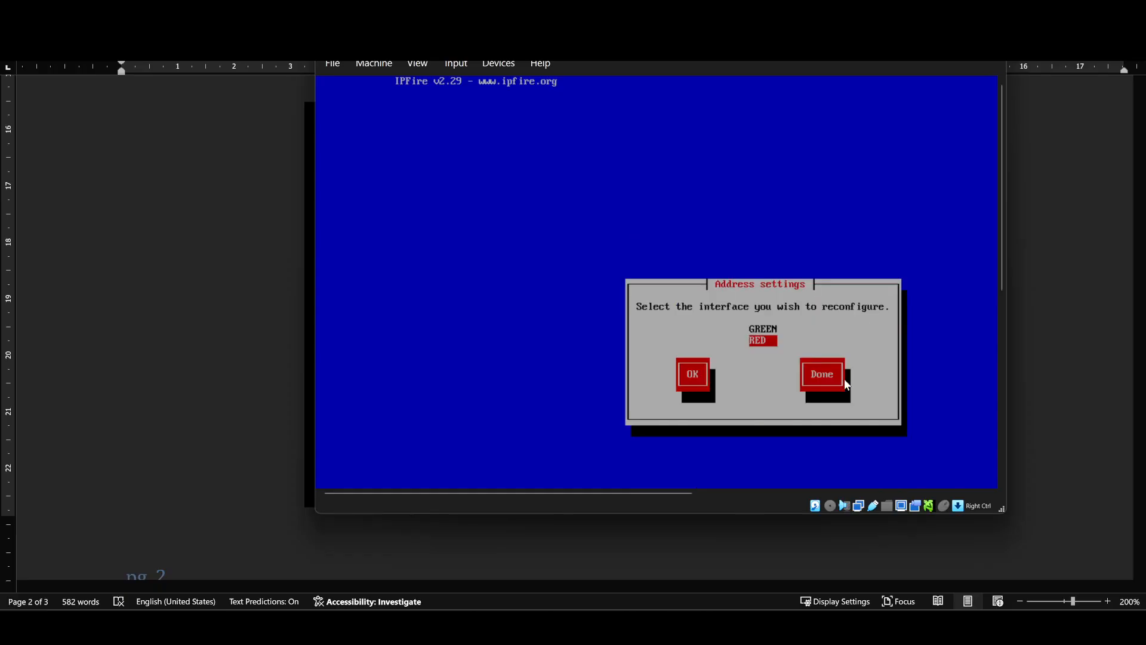
# Step: Finish address and network configuration, accept the DHCP server settings, and acknowledge setup completion
pyautogui.press('Tab')
pyautogui.press('Tab')
pyautogui.press('Return')
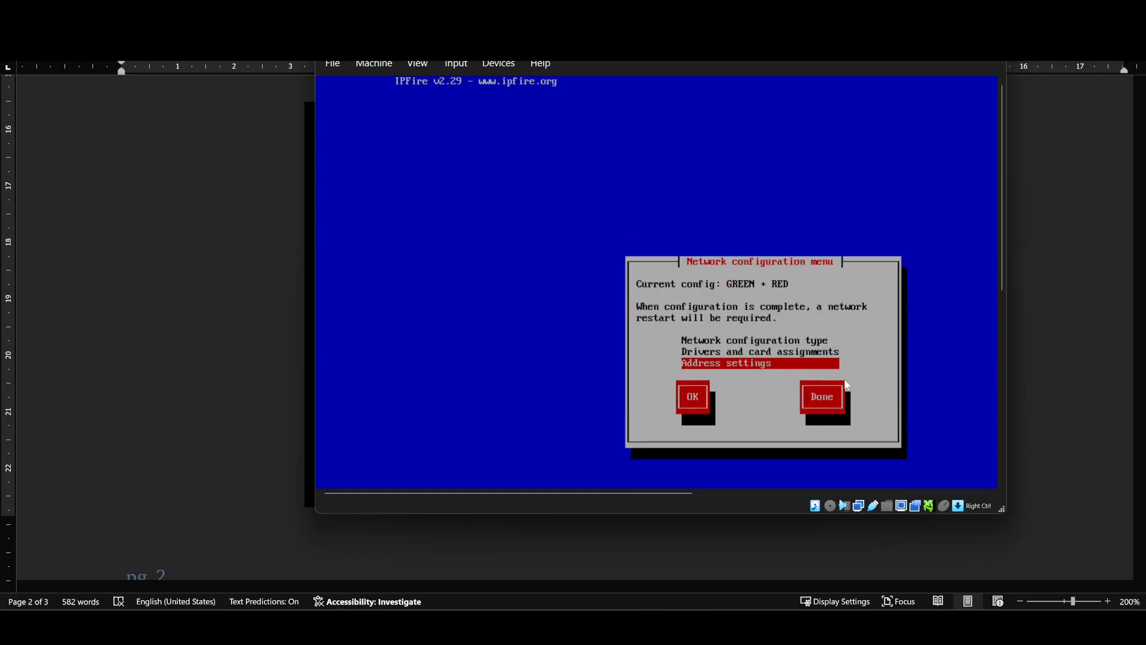
pyautogui.press('Tab')
pyautogui.press('Tab')
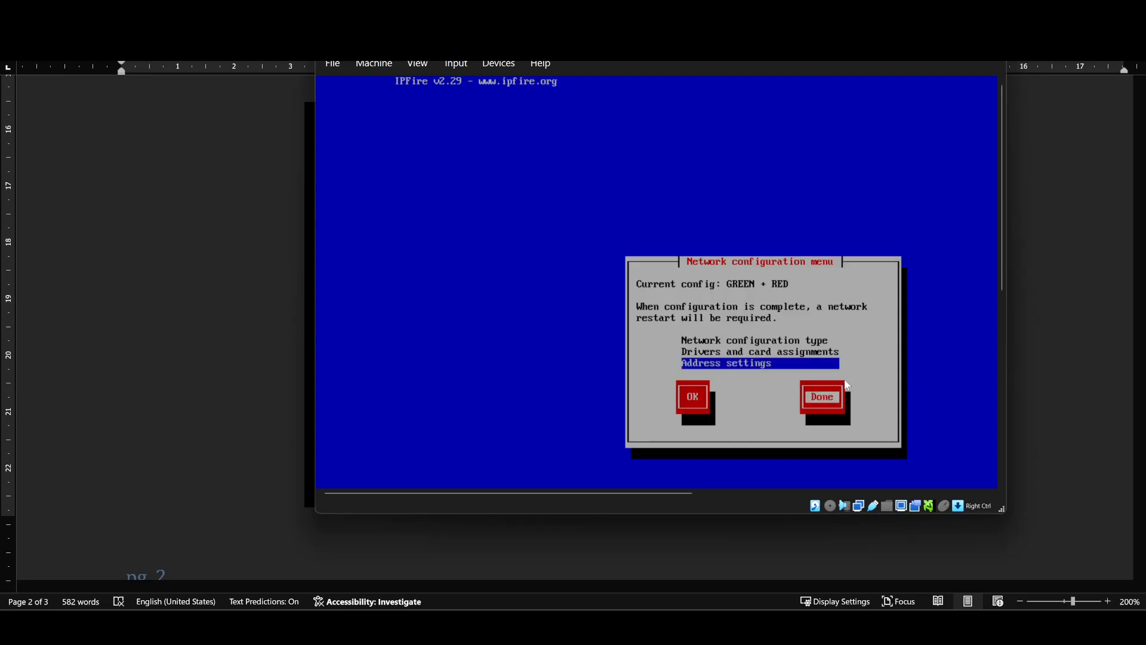
pyautogui.press('Return')
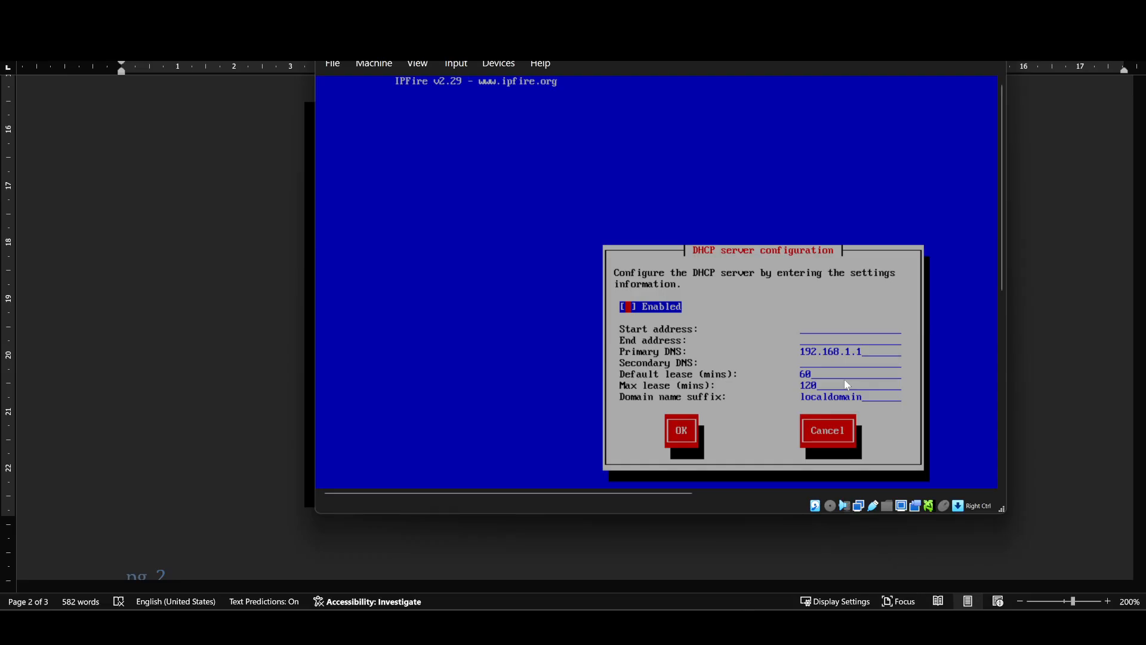
pyautogui.press('Tab')
pyautogui.press('Tab')
pyautogui.press('Tab')
pyautogui.press('Tab')
pyautogui.press('Return')
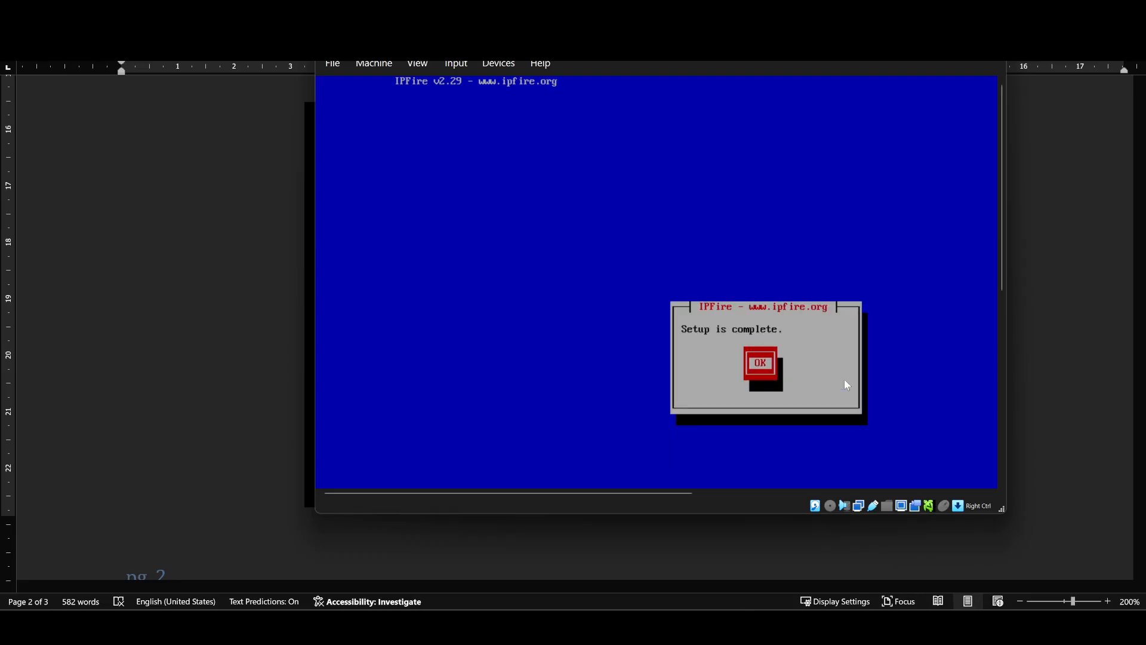
pyautogui.press('Return')
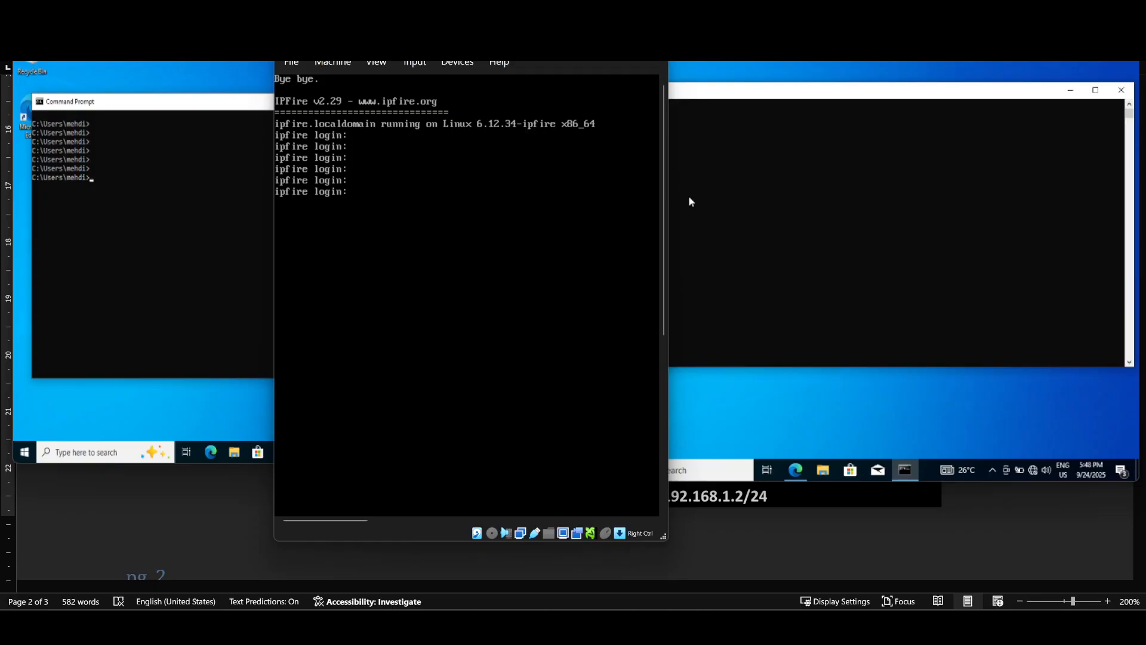
# Step: Log in to the IPFire console as root with the account password
pyautogui.press('Return')
pyautogui.press('Return')
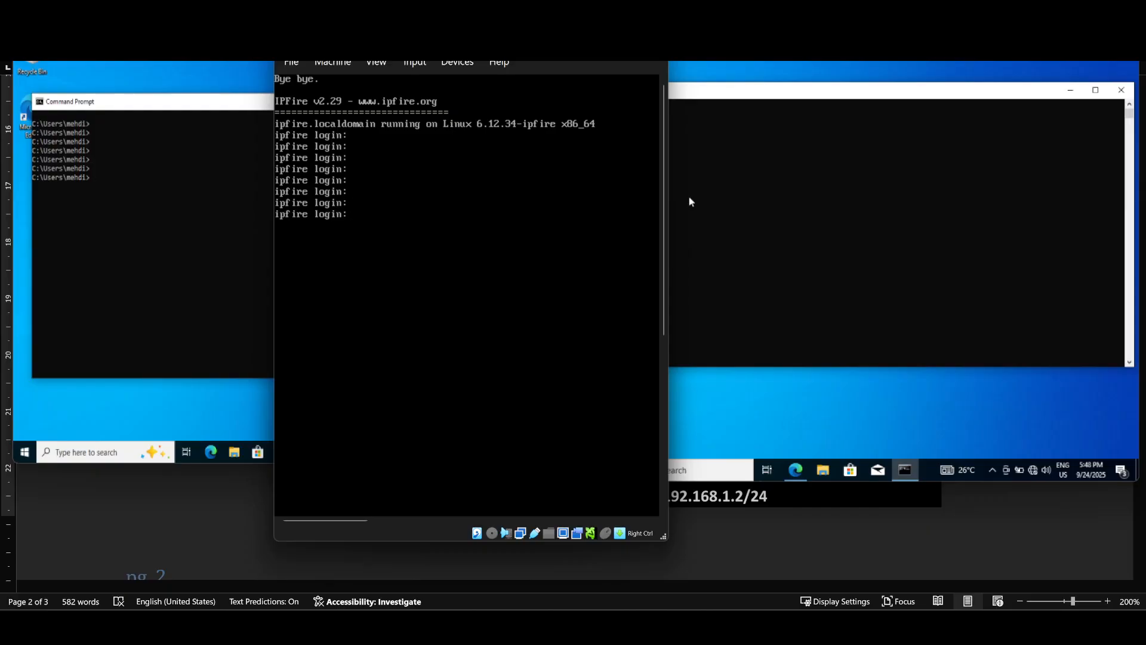
pyautogui.write('root')
pyautogui.press('Return')
pyautogui.press('Return')
pyautogui.press('Return')
pyautogui.press('Return')
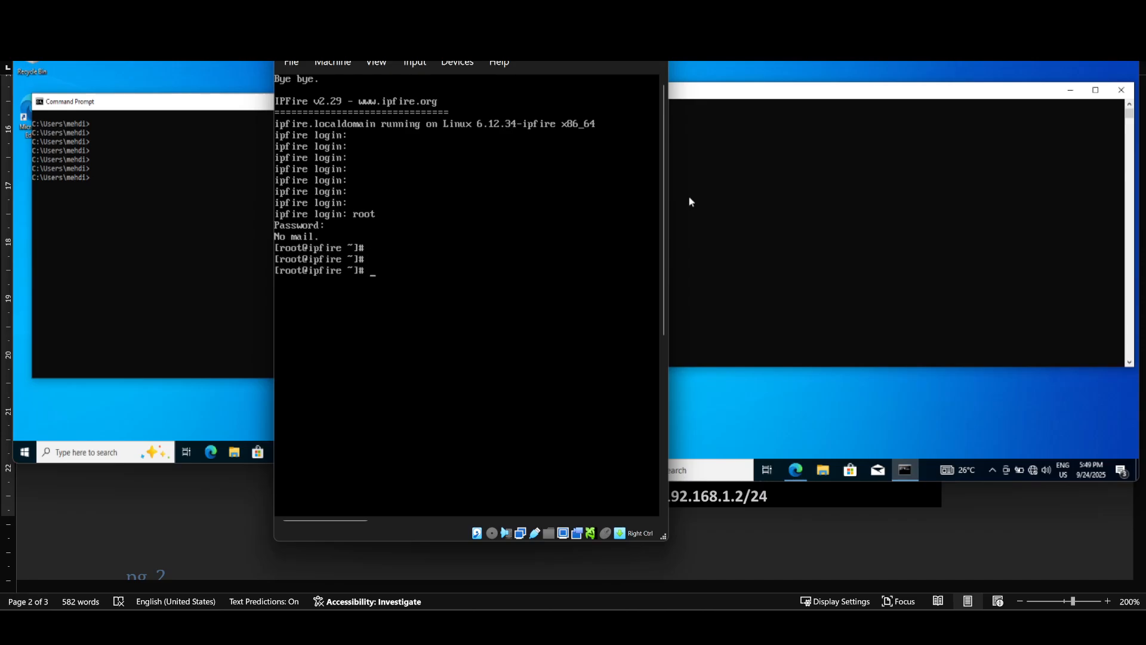
pyautogui.press('Return')
# Step: Run ifconfig and scroll to find green0 at 192.168.1.1 and red0 at 172.16.100.36
pyautogui.write('ifconfig')
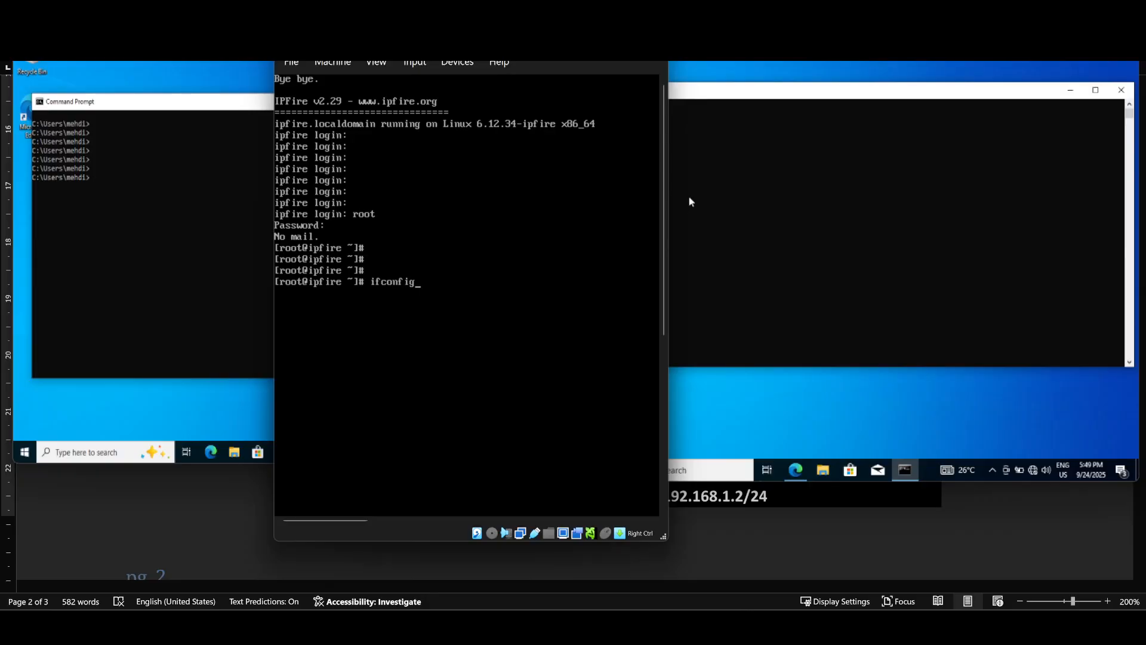
pyautogui.press('Return')
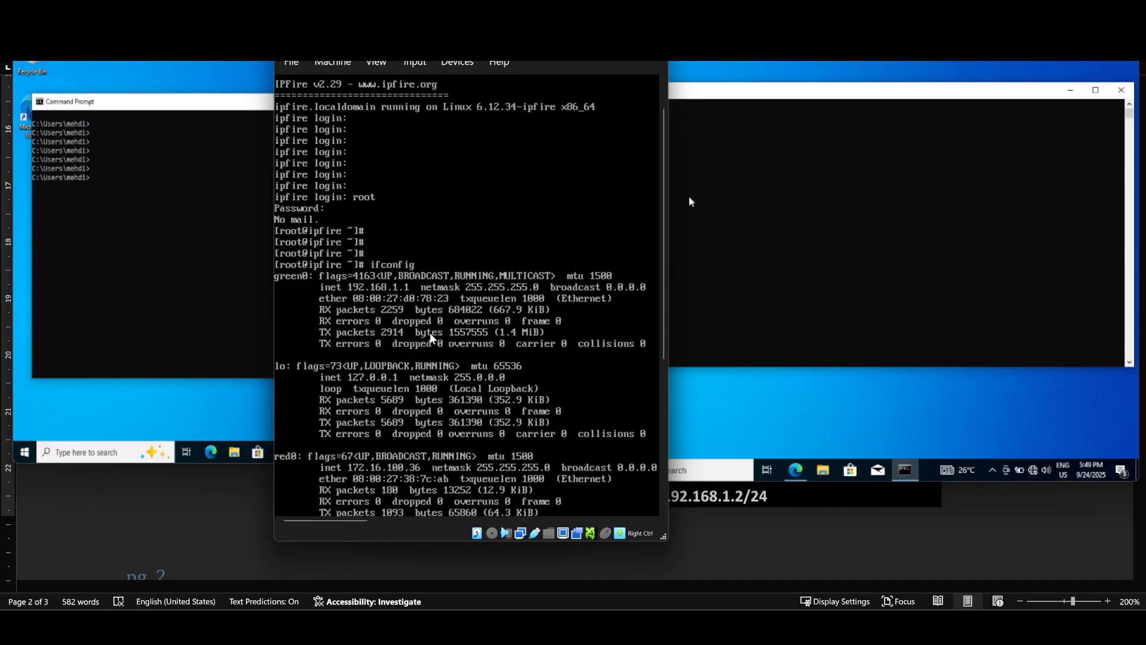
pyautogui.scroll(-1, 353, 475)
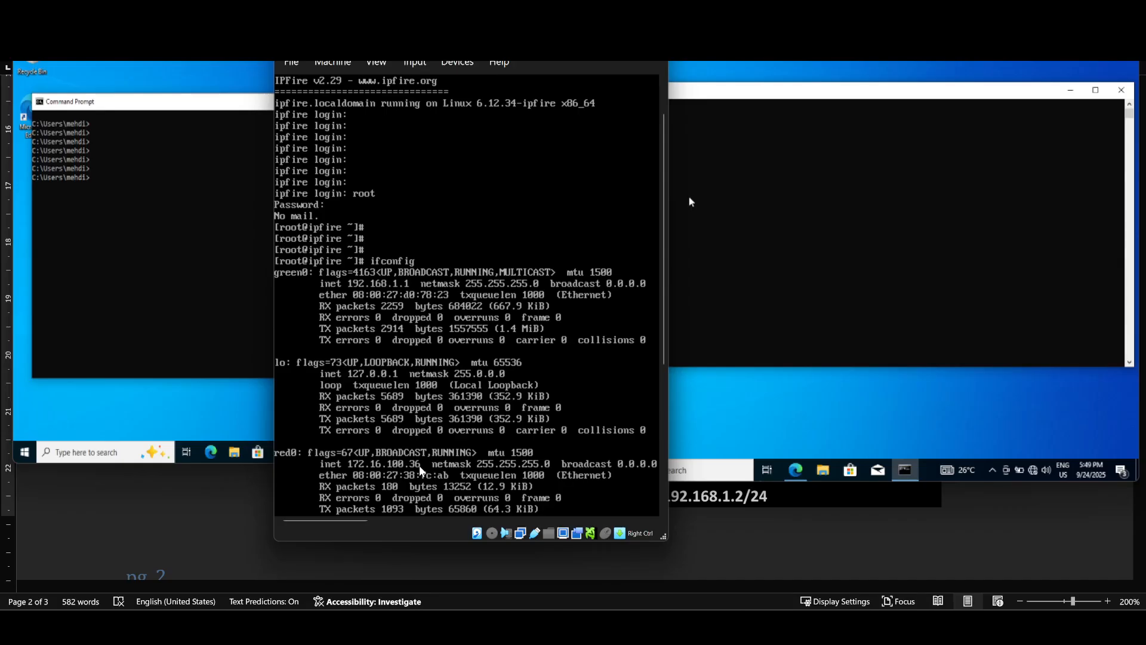
pyautogui.scroll(-2, 543, 440)
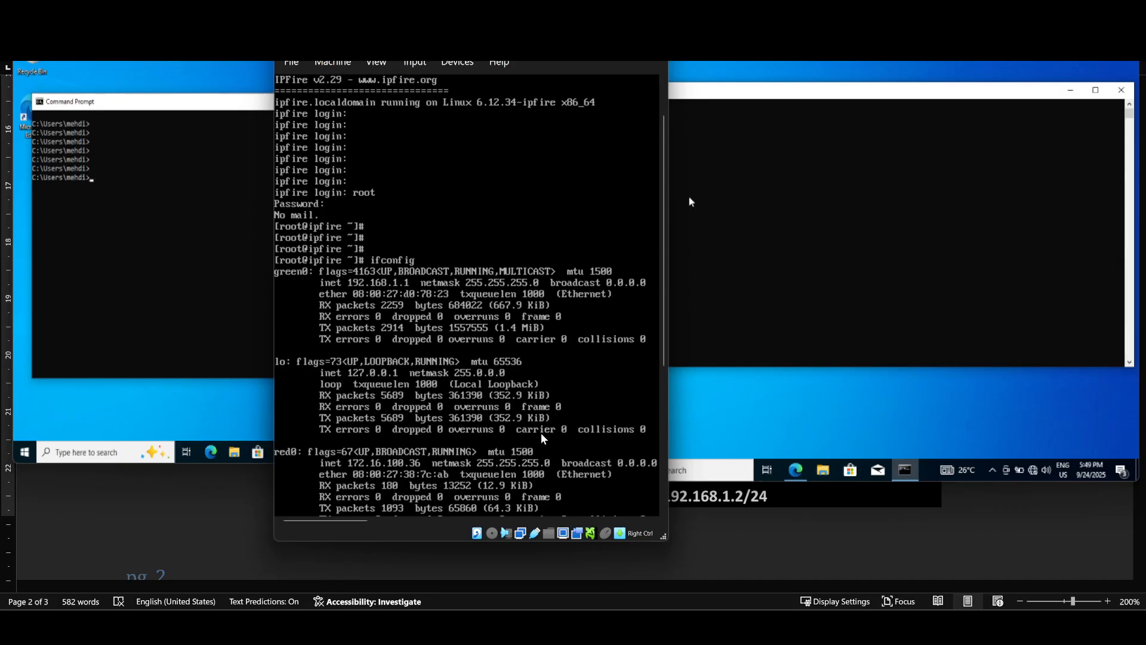
pyautogui.scroll(-3, 544, 439)
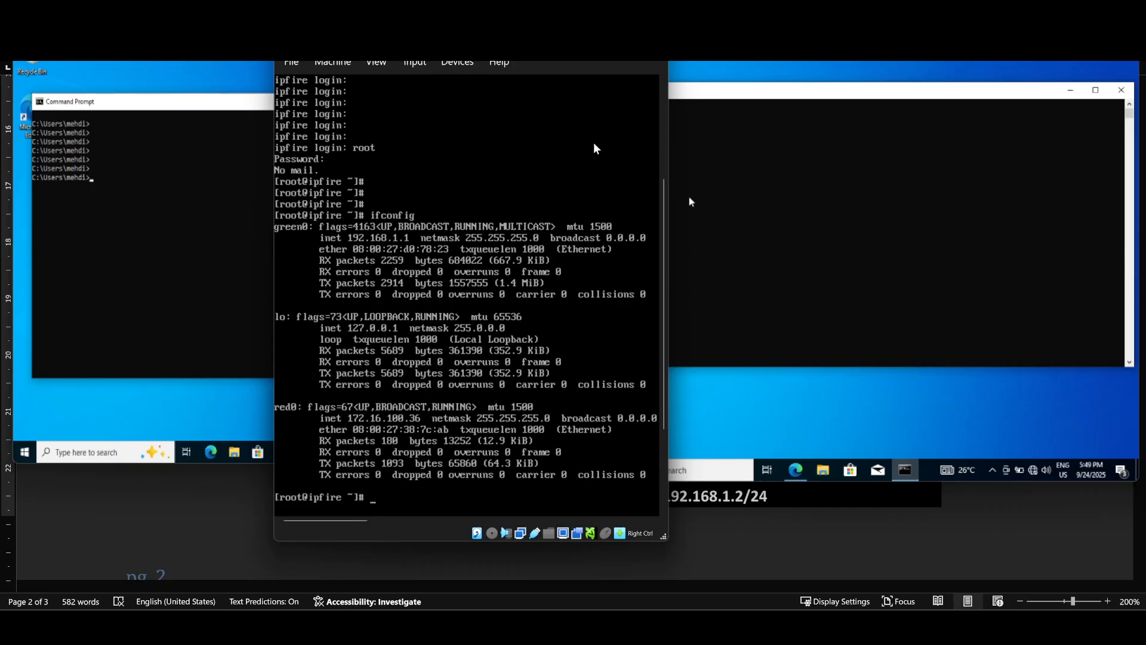
# Step: Arrange the Windows10-2 and Windows10-1 VM windows side by side, fully in view
pyautogui.click(693, 67)
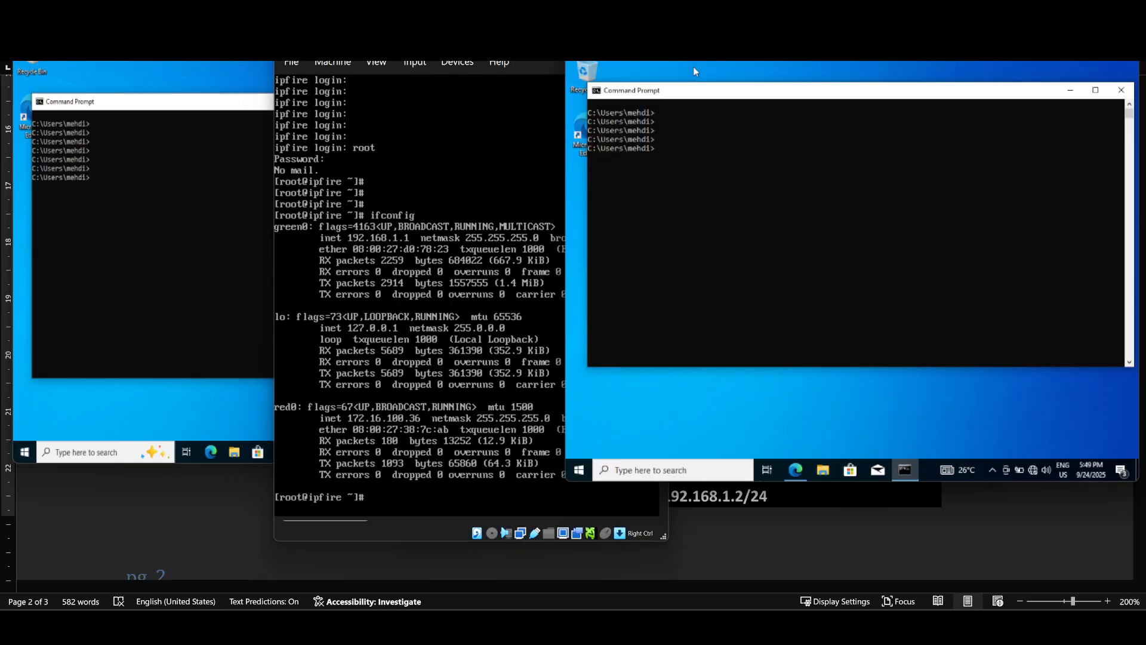
pyautogui.click(249, 70)
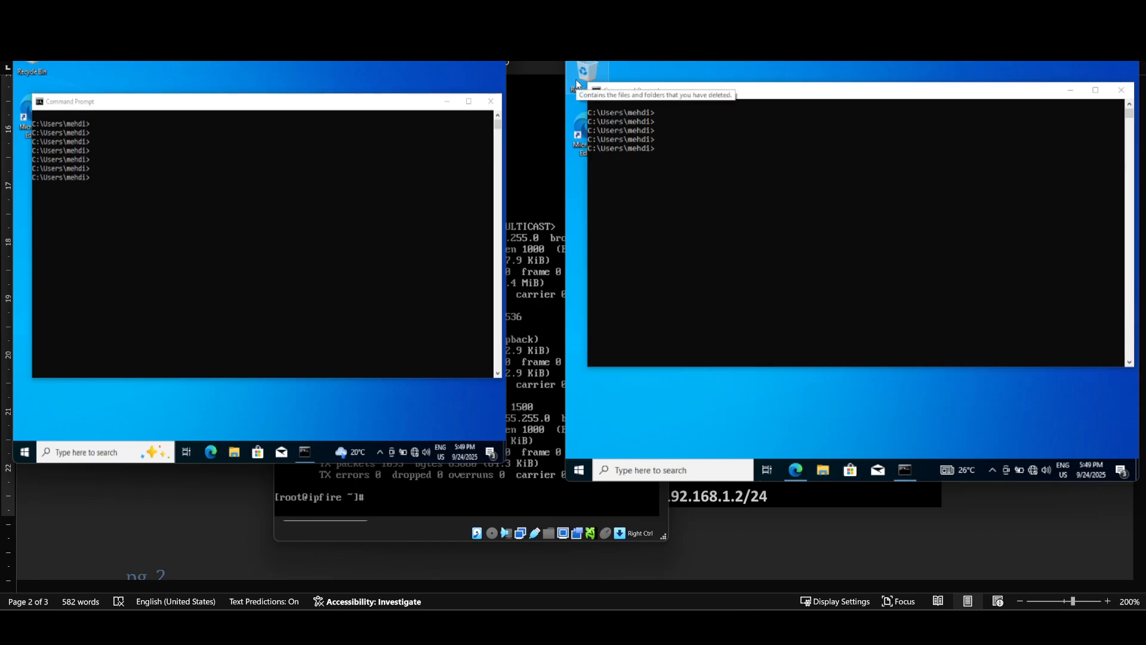
pyautogui.moveTo(228, 29); pyautogui.dragTo(238, 80)
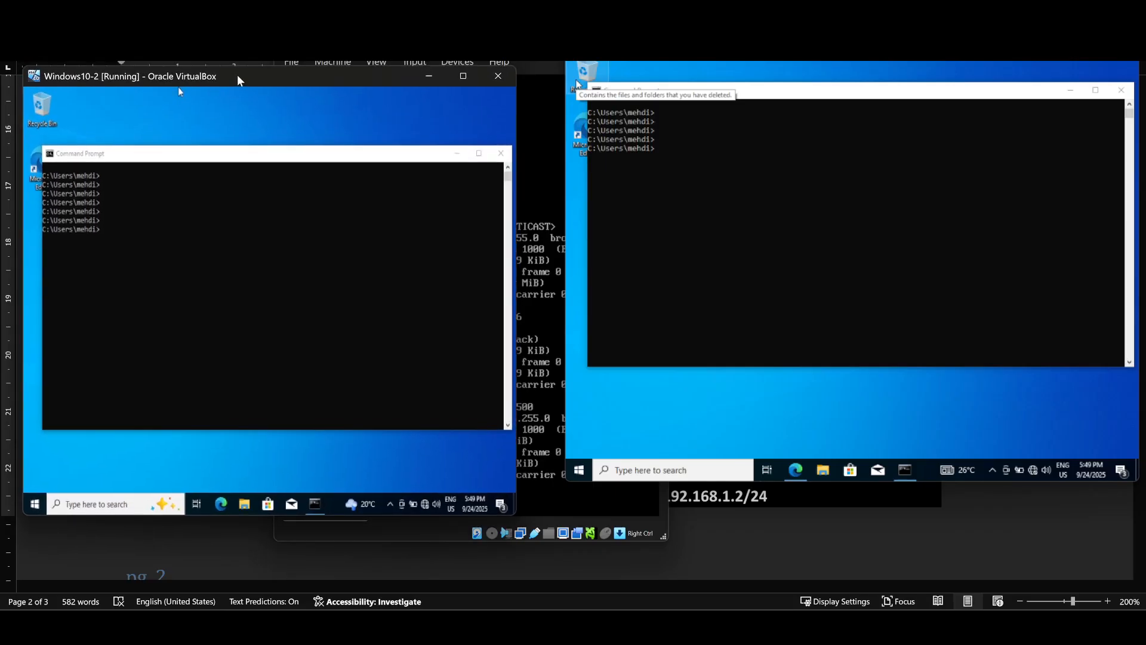
pyautogui.moveTo(897, 42); pyautogui.dragTo(891, 71)
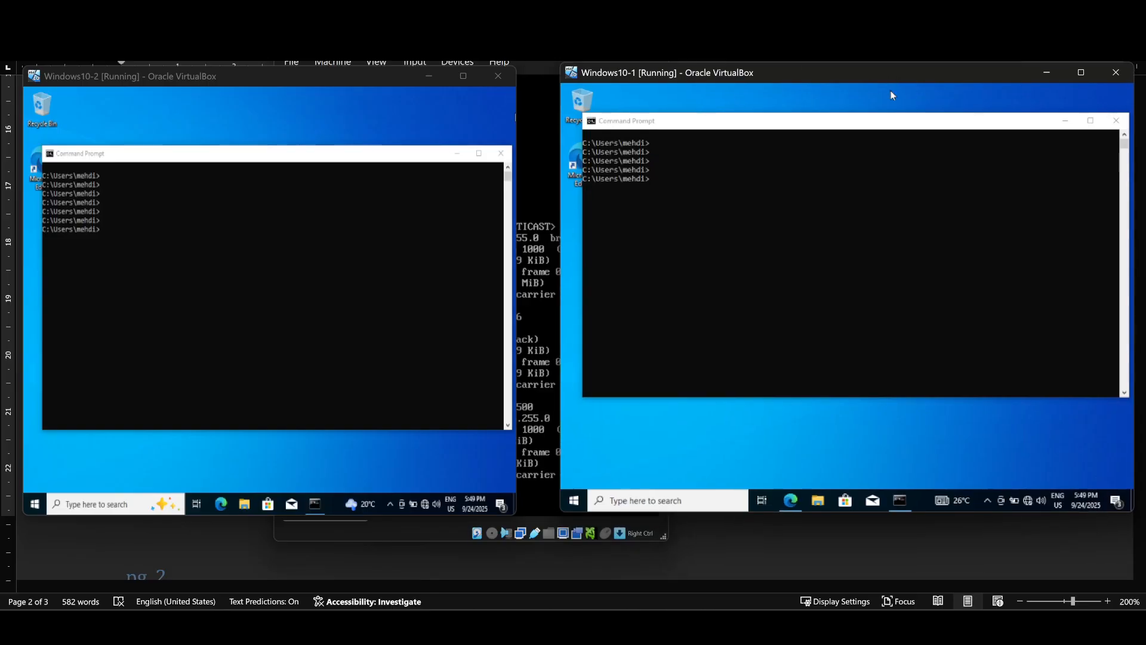
# Step: Run ipconfig on Windows10-1, showing IPv4 192.168.1.2 with gateway 192.168.1.1
pyautogui.click(685, 172)
pyautogui.click(675, 172)
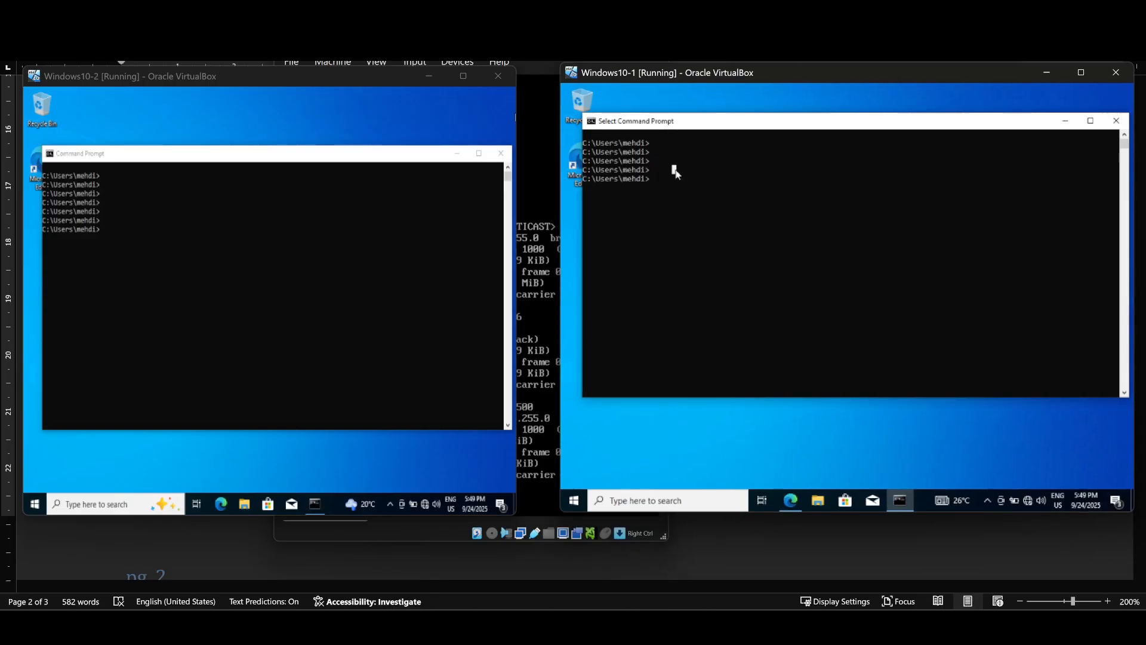
pyautogui.write('icof')
pyautogui.write('nfig')
pyautogui.press('Return')
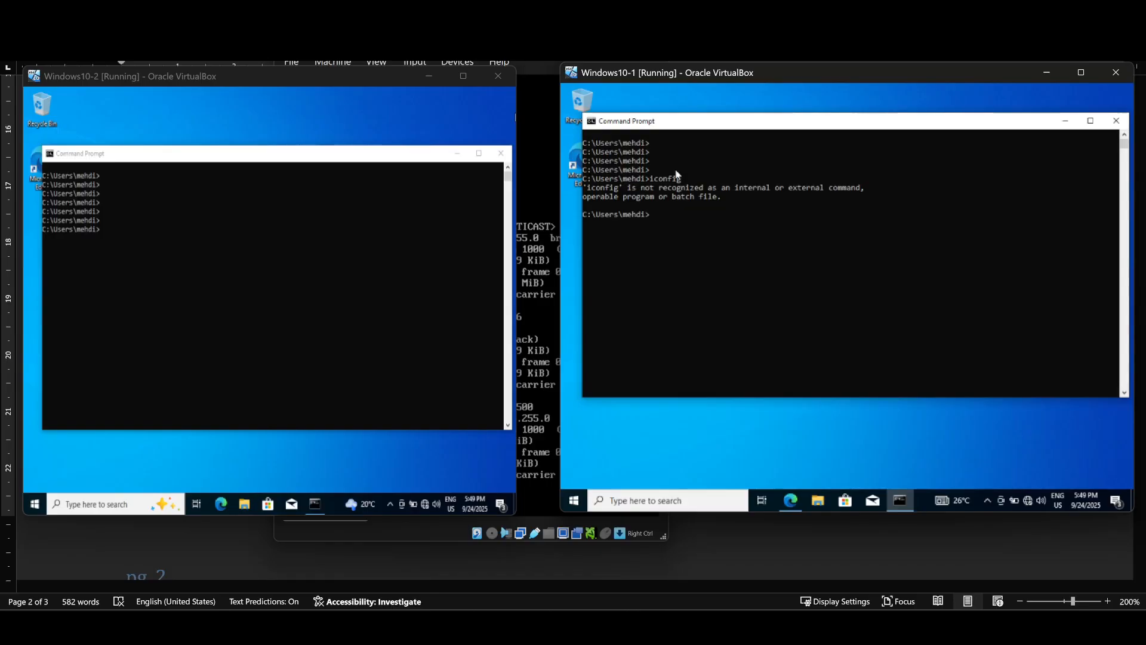
pyautogui.write('ipconfig')
pyautogui.press('Return')
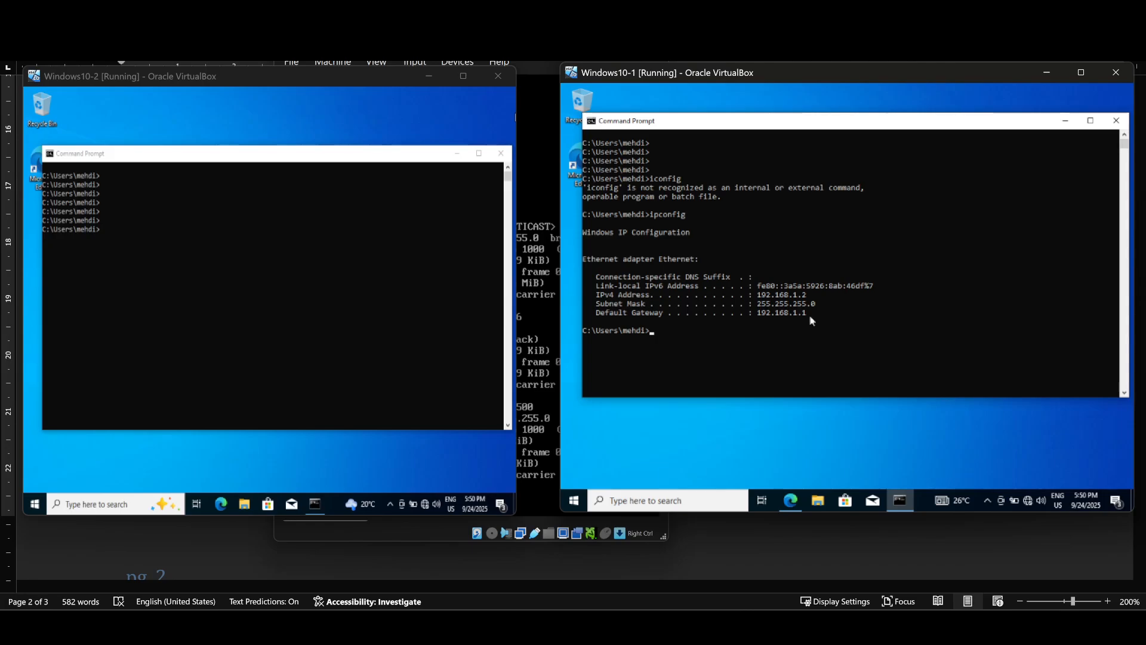
# Step: Run ipconfig on Windows10-2, showing IPv4 172.16.100.35 with gateway 172.16.100.36
pyautogui.click(251, 244)
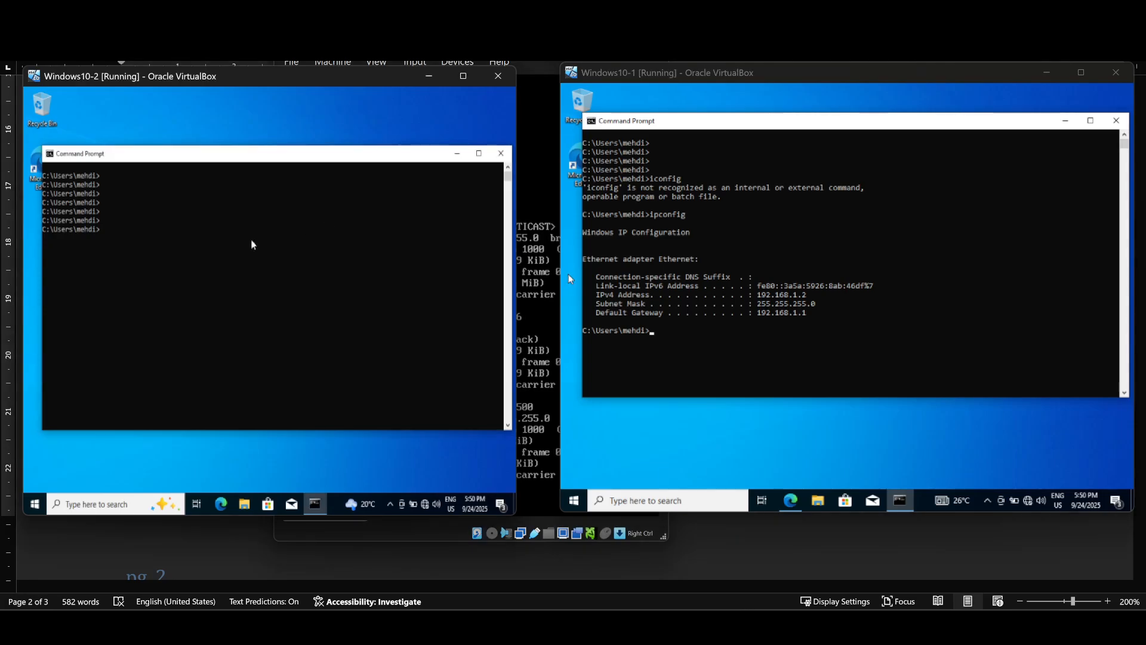
pyautogui.press('Return')
pyautogui.press('Return')
pyautogui.write('ip')
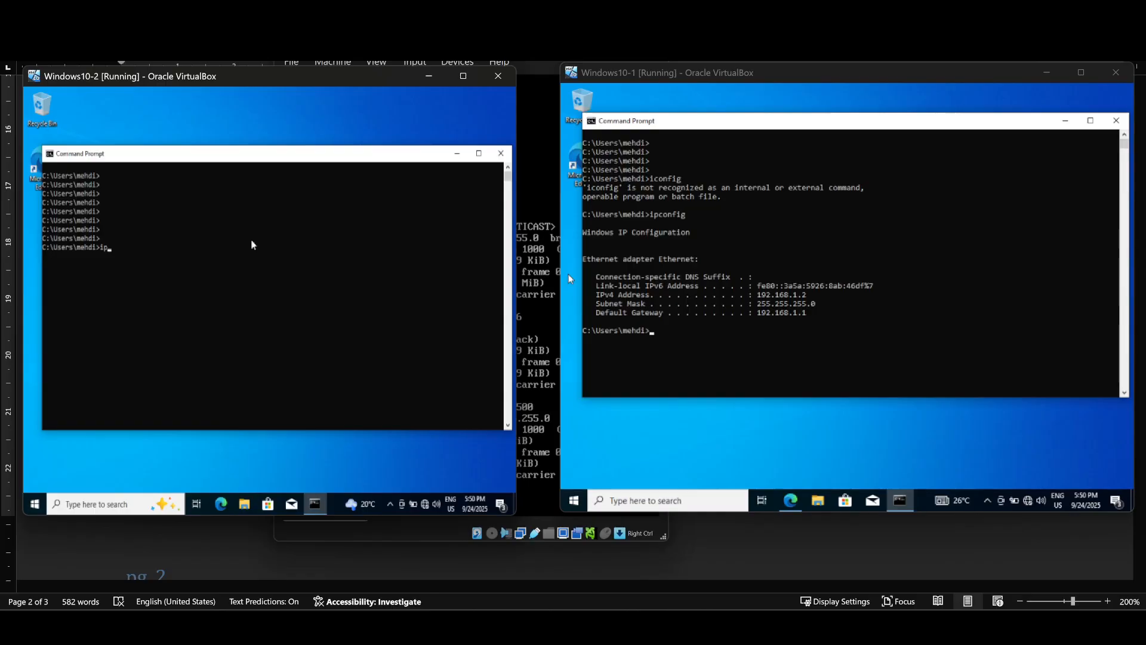
pyautogui.write('config')
pyautogui.press('Return')
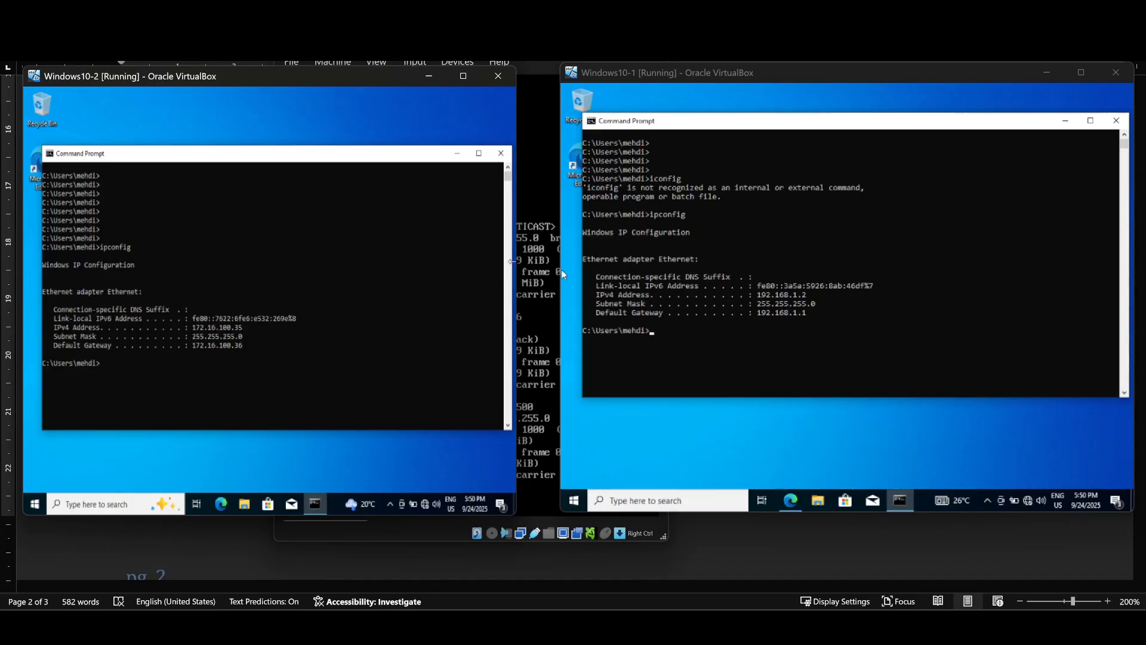
# Step: Bring both Windows VM windows back in front of the IPFire console
pyautogui.click(527, 64)
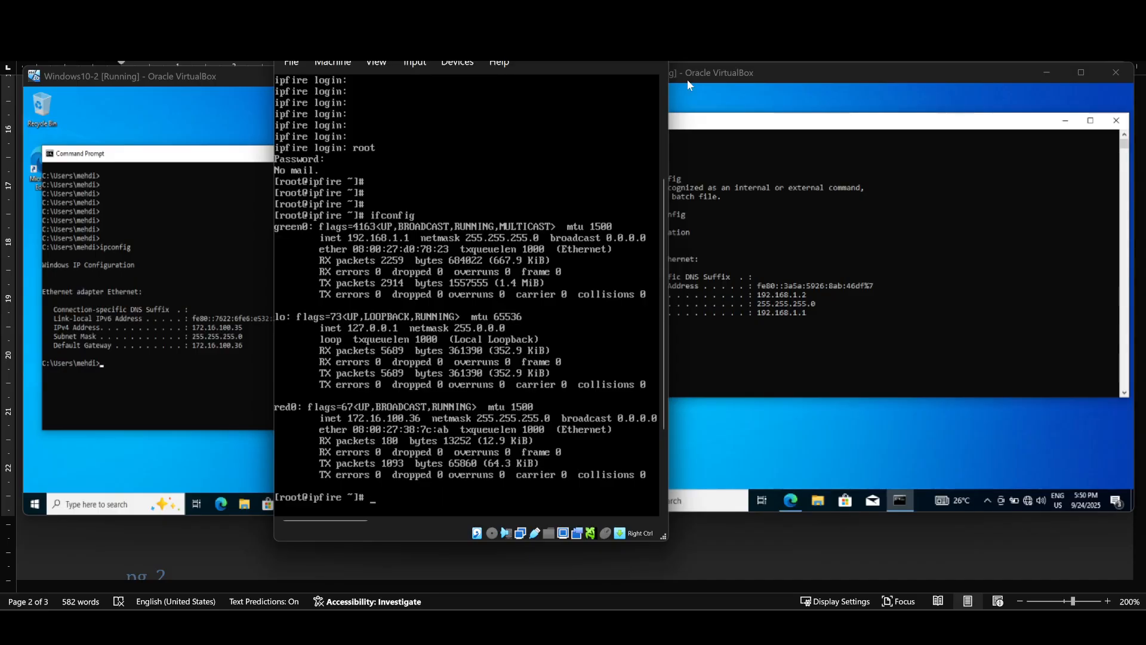
pyautogui.click(714, 81)
pyautogui.click(238, 103)
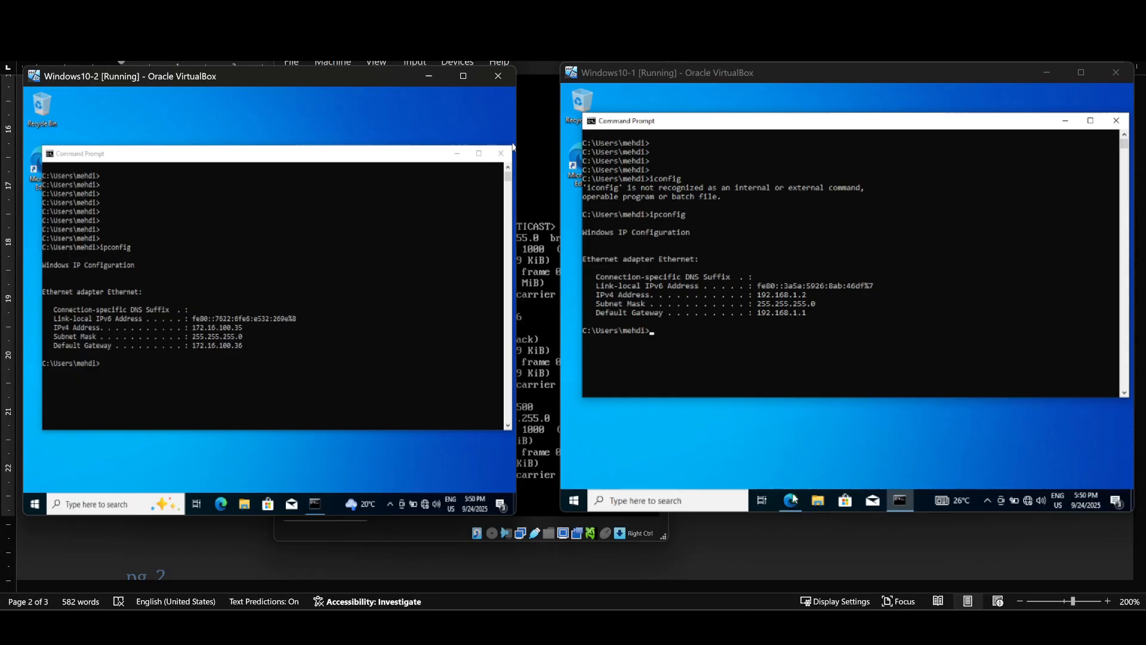
# Step: Reload the IPFire main page in Windows10-1's browser
pyautogui.moveTo(793, 499)
pyautogui.click(793, 441)
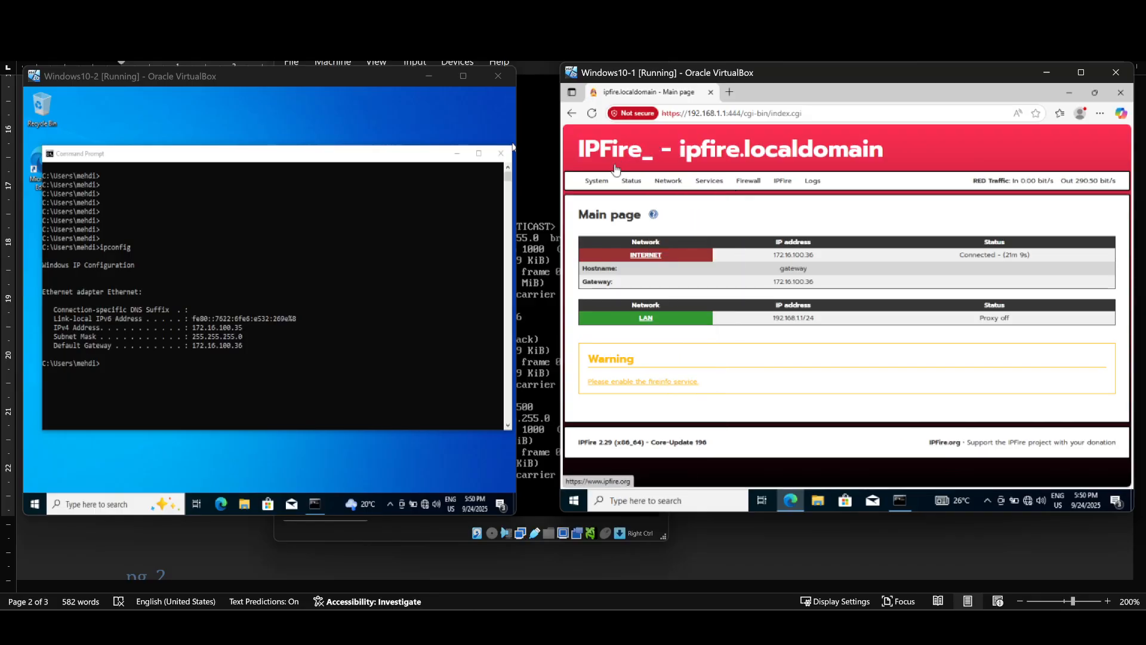
pyautogui.click(591, 199)
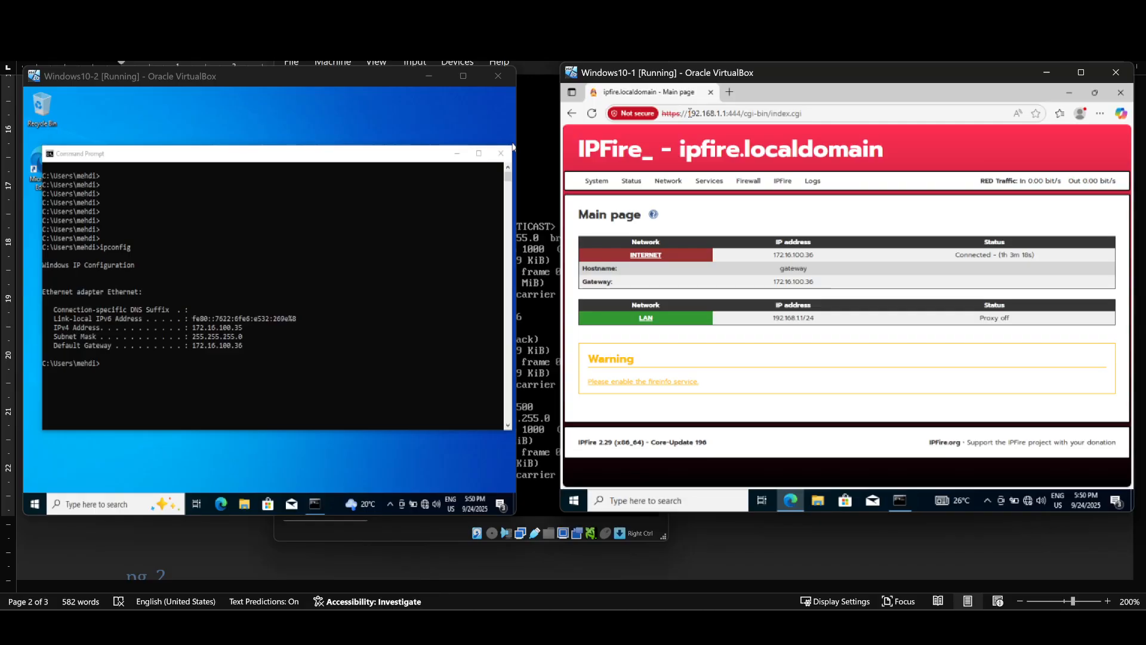
# Step: Highlight the firewall IP and port 444 in the URL, reload, then view the lab's network diagram
pyautogui.moveTo(689, 113); pyautogui.dragTo(746, 118)
pyautogui.click(826, 112)
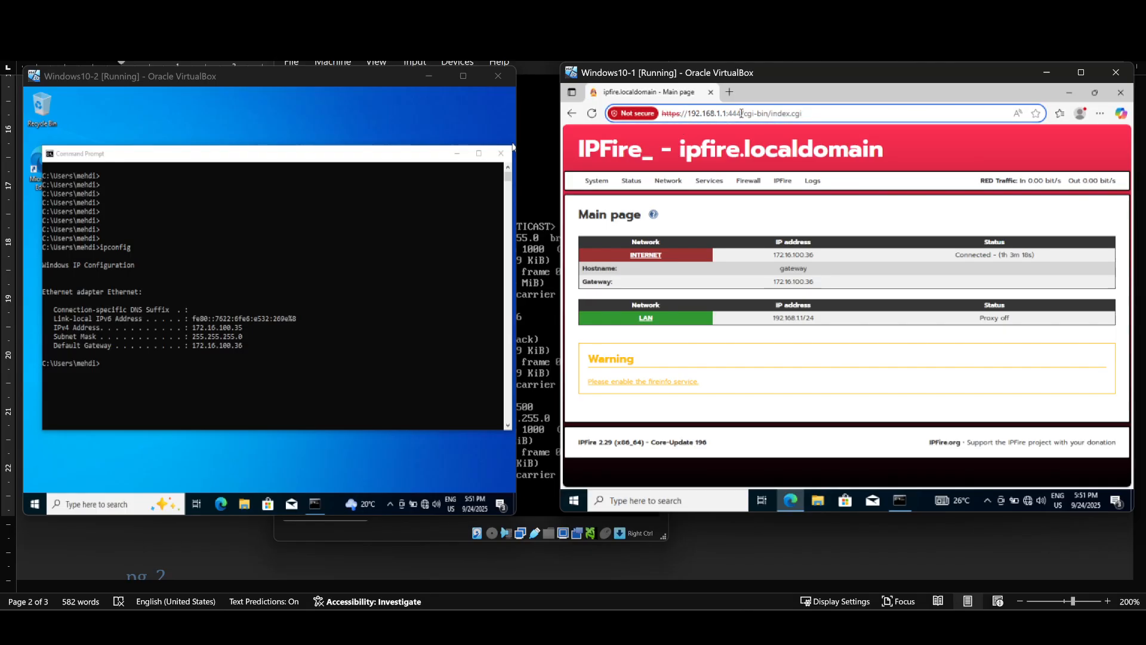
pyautogui.moveTo(741, 114); pyautogui.dragTo(732, 113)
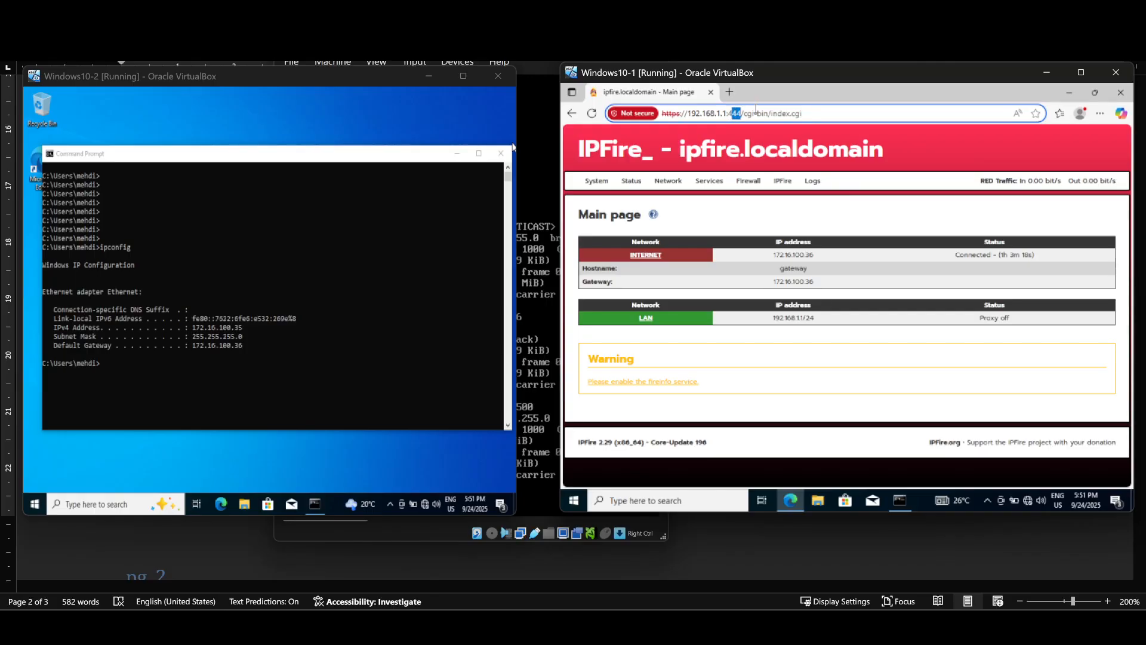
pyautogui.click(839, 108)
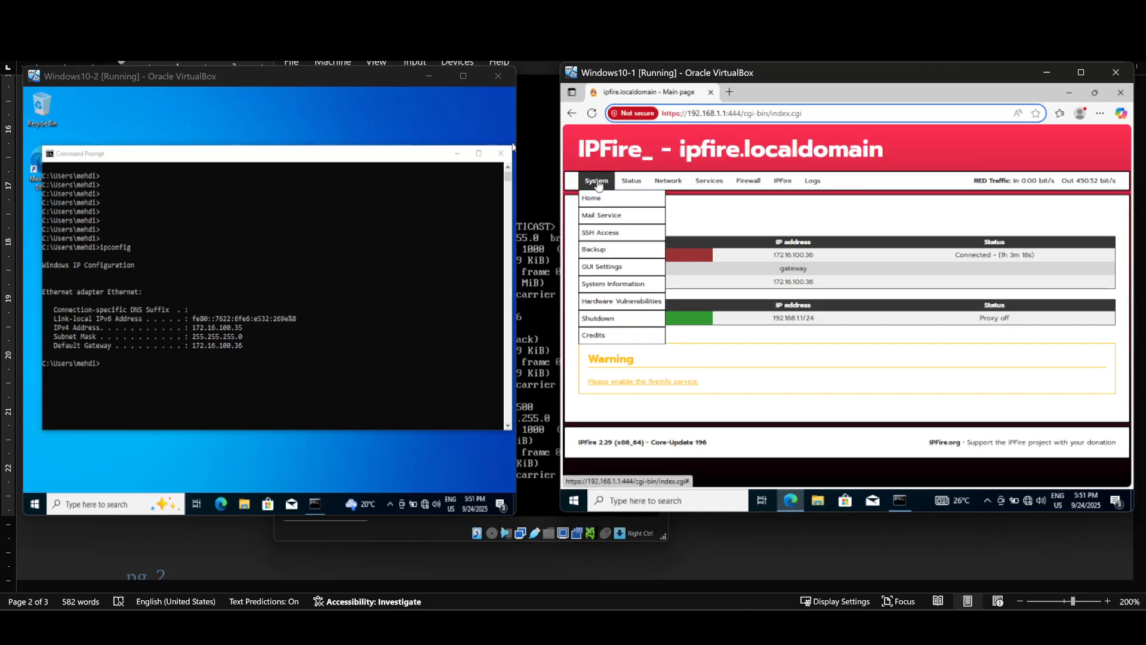
pyautogui.click(590, 202)
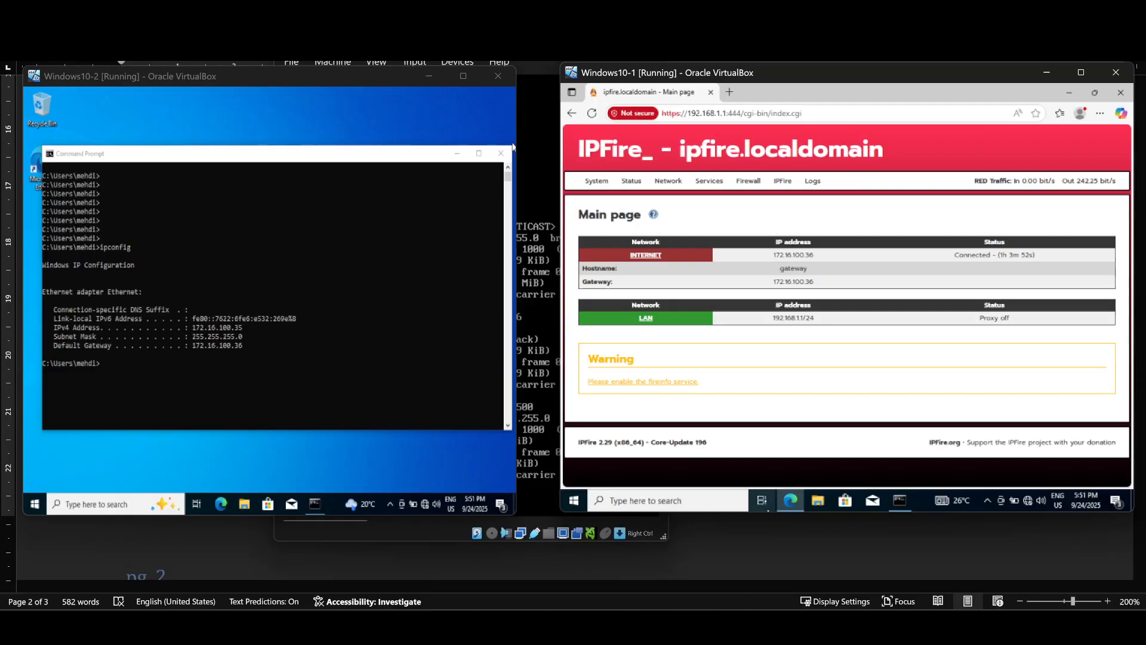
pyautogui.moveTo(746, 630)
pyautogui.click(906, 564)
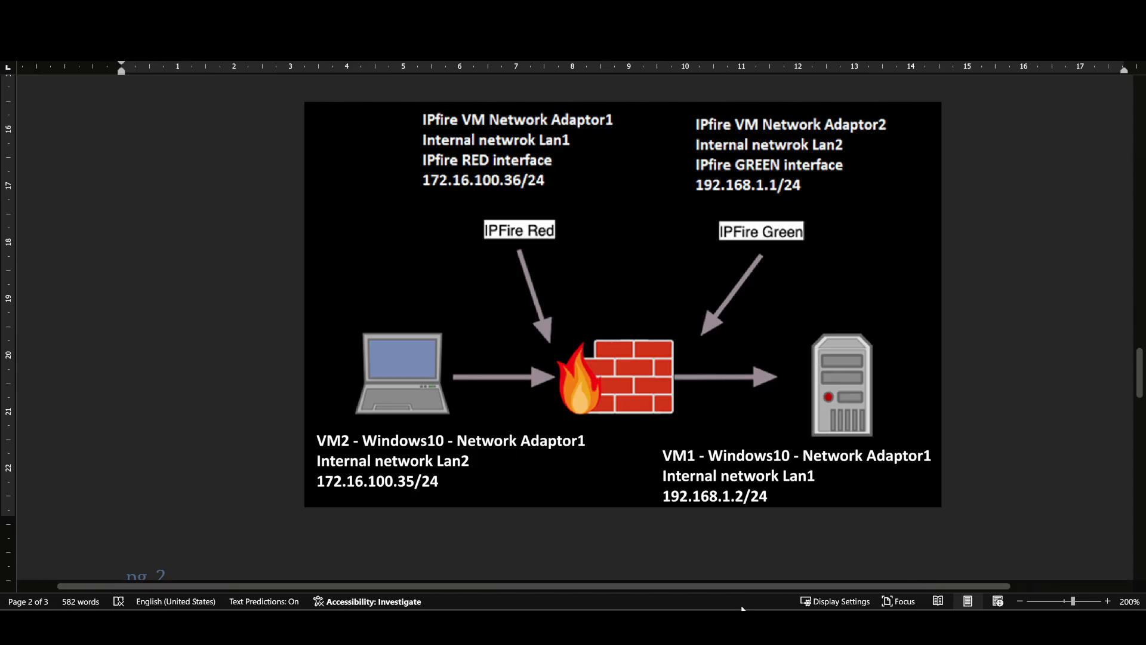
# Step: Bring Windows10-1 forward and open IPFire's Static Routes page
pyautogui.moveTo(735, 625)
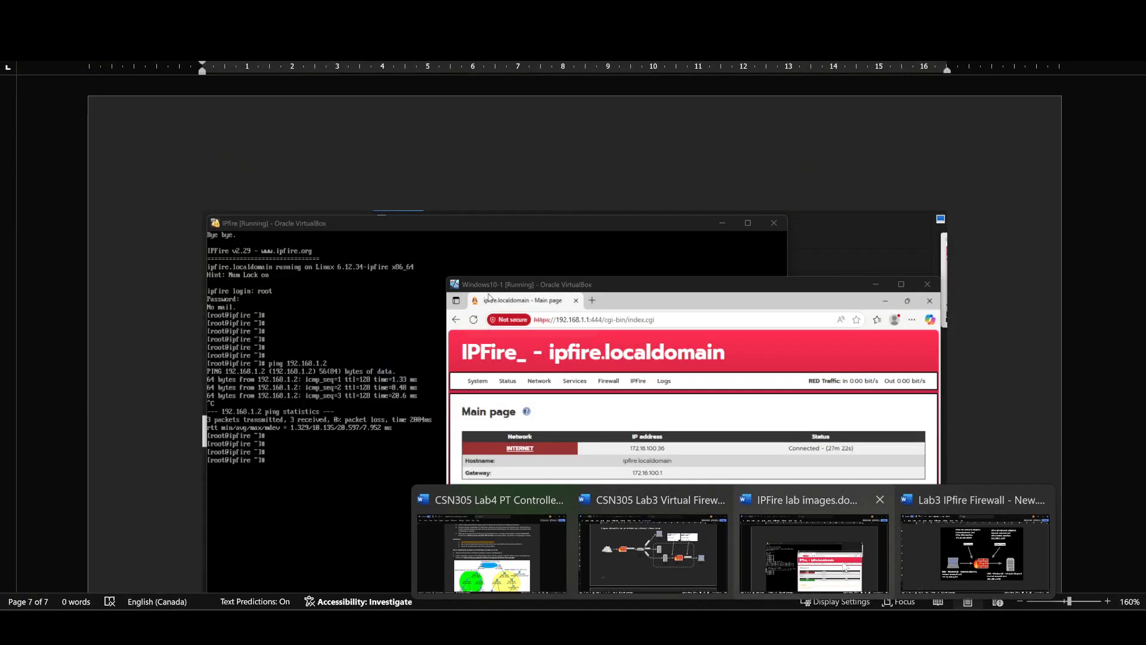
pyautogui.moveTo(800, 625)
pyautogui.click(825, 566)
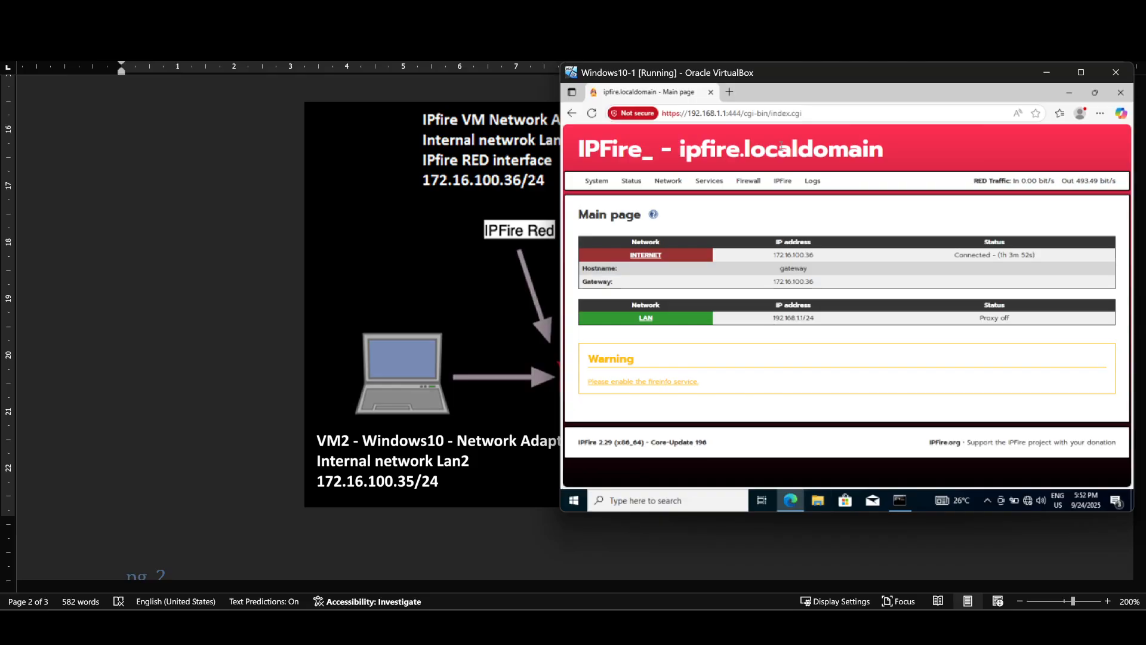
pyautogui.moveTo(666, 183)
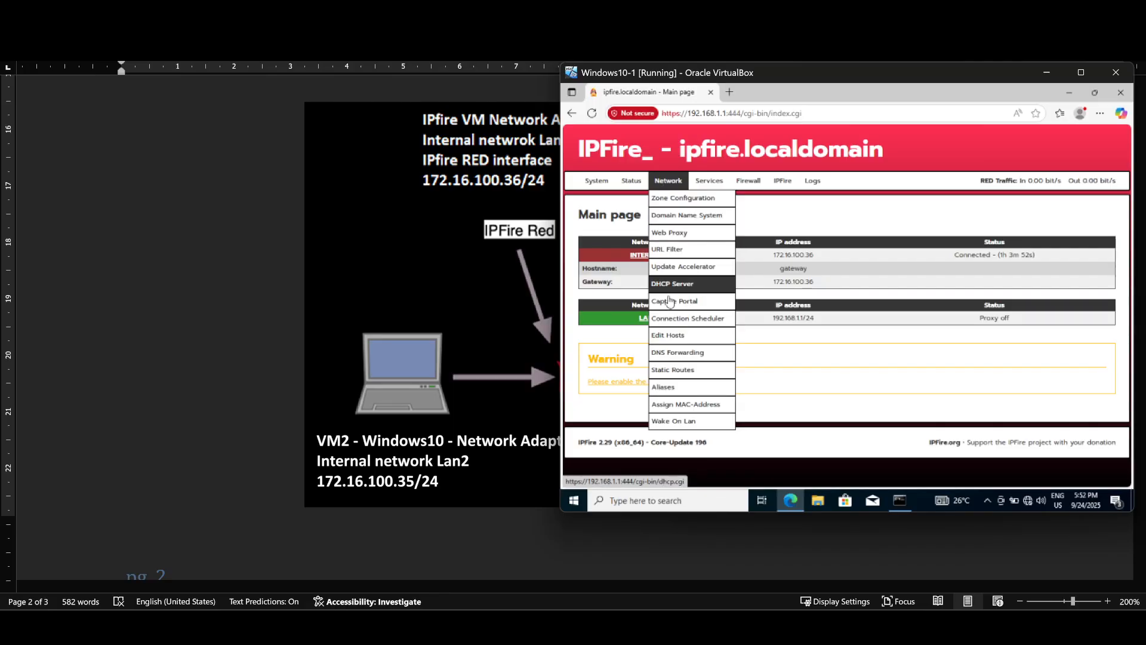
pyautogui.click(675, 371)
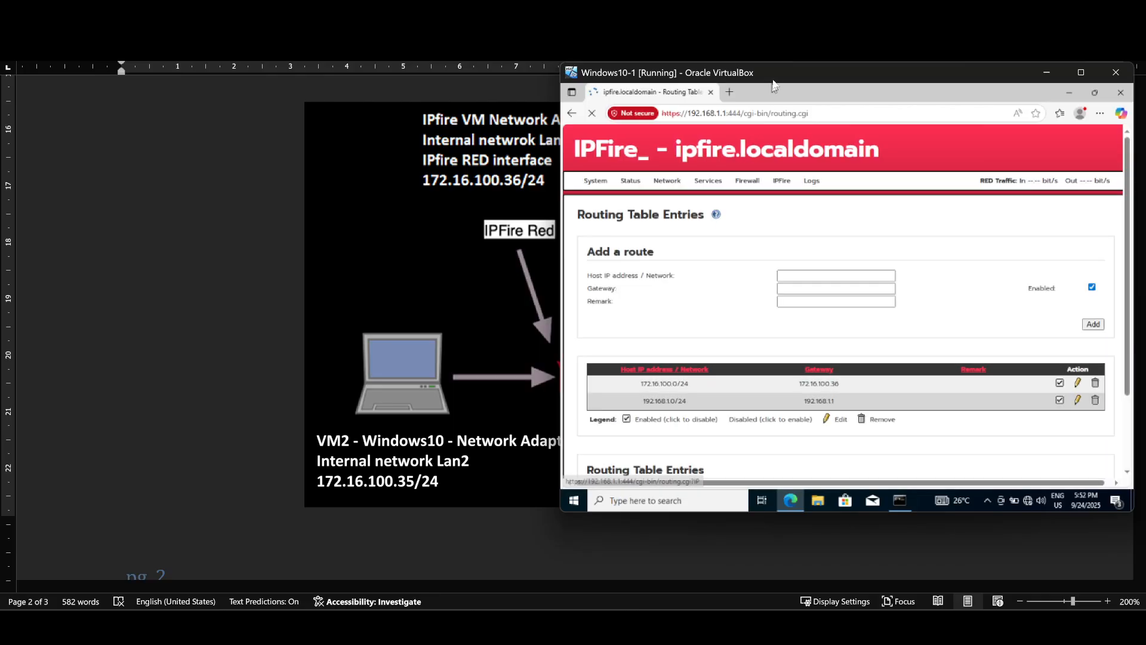
pyautogui.moveTo(772, 83); pyautogui.dragTo(589, 81)
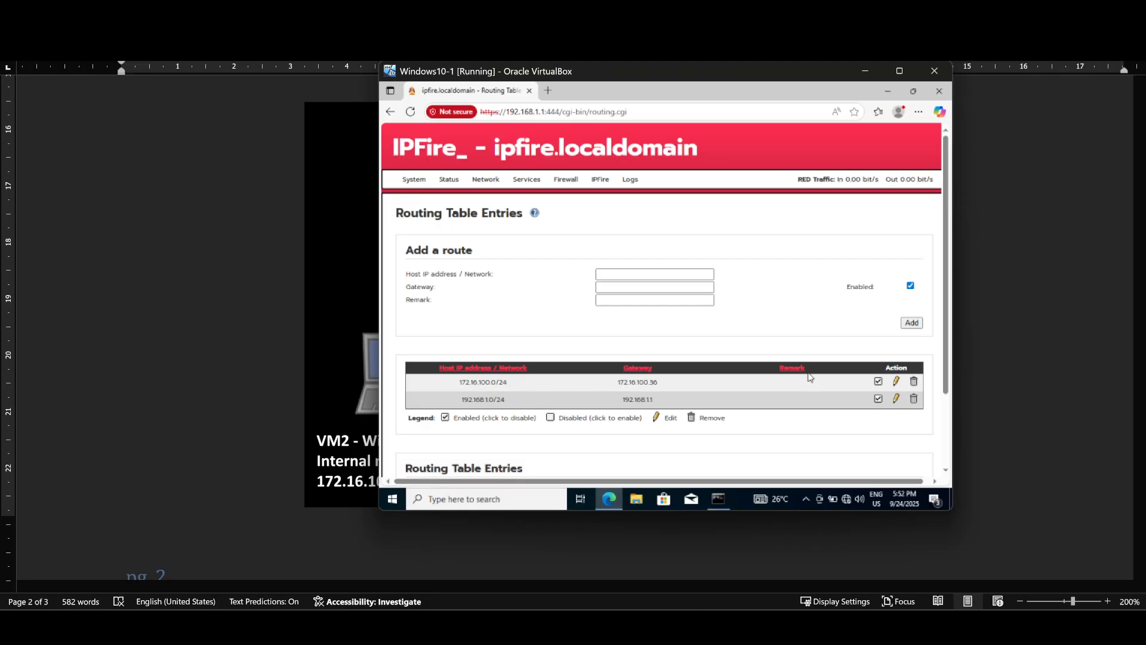
# Step: Load the 172.16.100.0/24 route via 172.16.100.36 for editing and review its fields
pyautogui.click(896, 383)
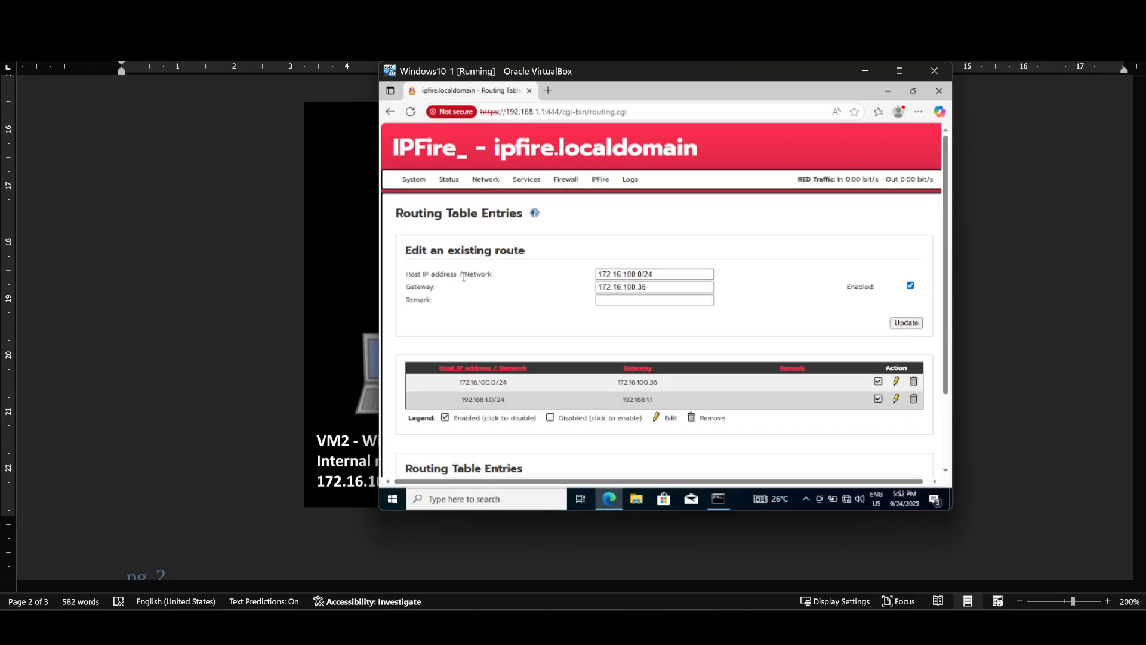
pyautogui.moveTo(642, 275); pyautogui.dragTo(598, 275)
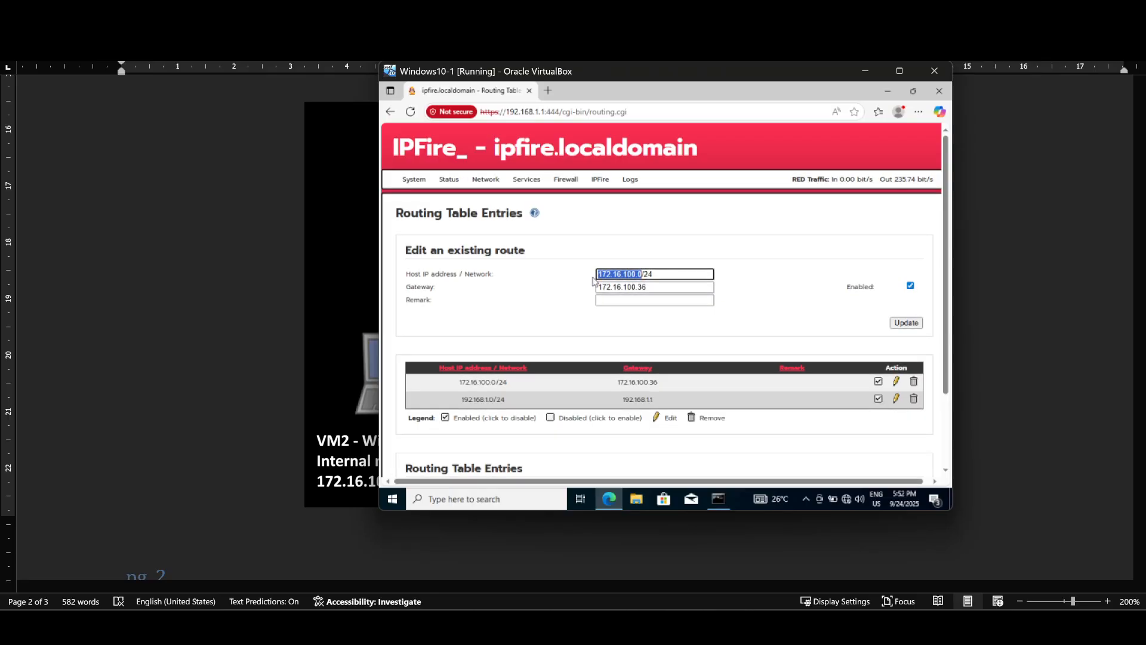
pyautogui.click(665, 287)
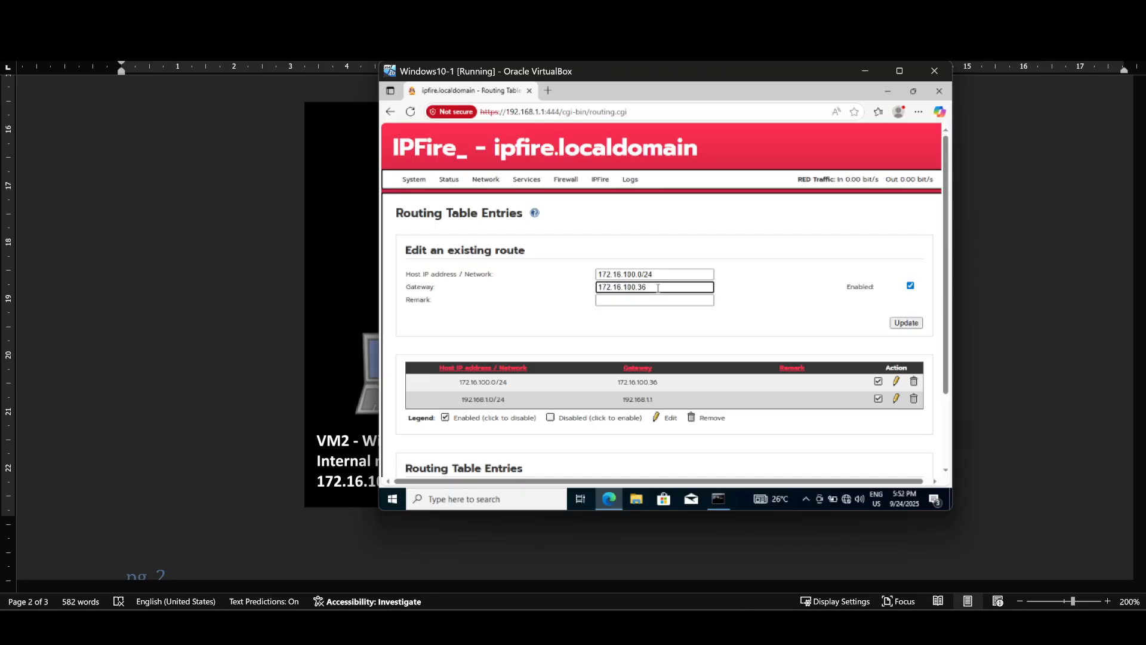
pyautogui.click(653, 333)
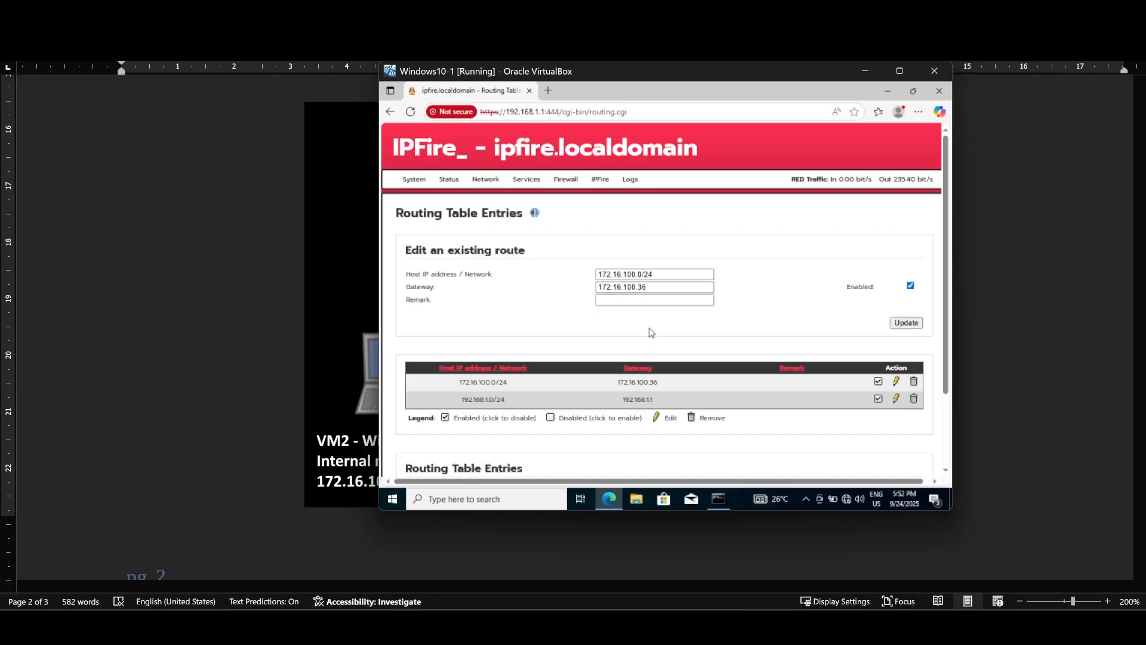
# Step: Load the 192.168.1.0/24 route via gateway 192.168.1.1 for editing and review it
pyautogui.click(896, 398)
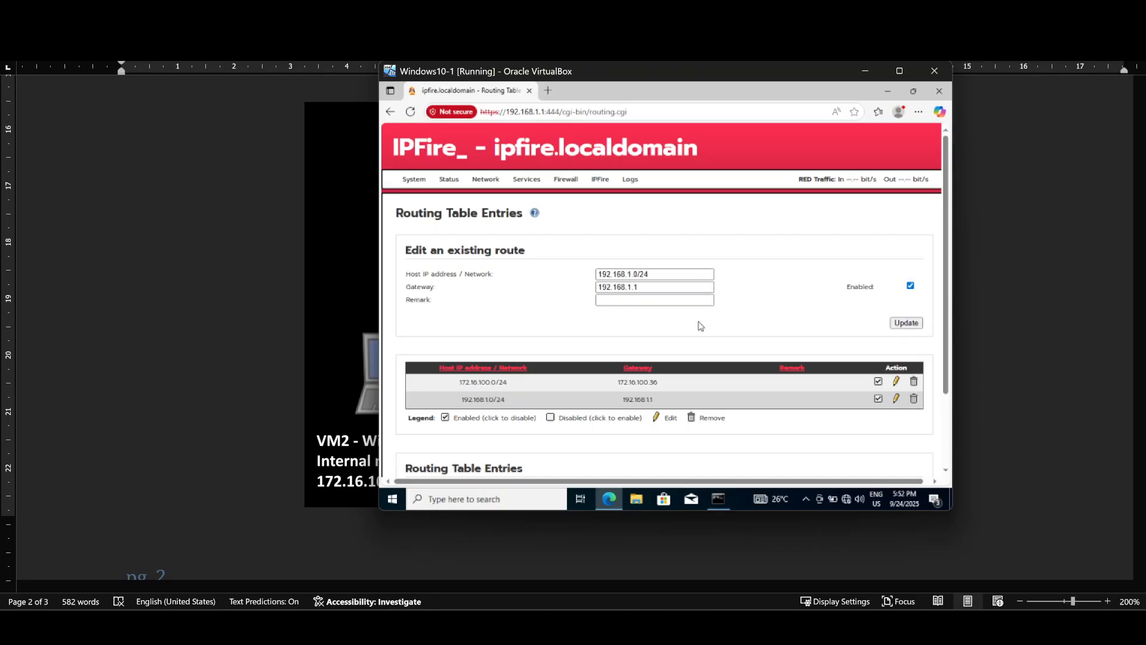
pyautogui.moveTo(600, 273); pyautogui.dragTo(641, 274)
pyautogui.click(673, 250)
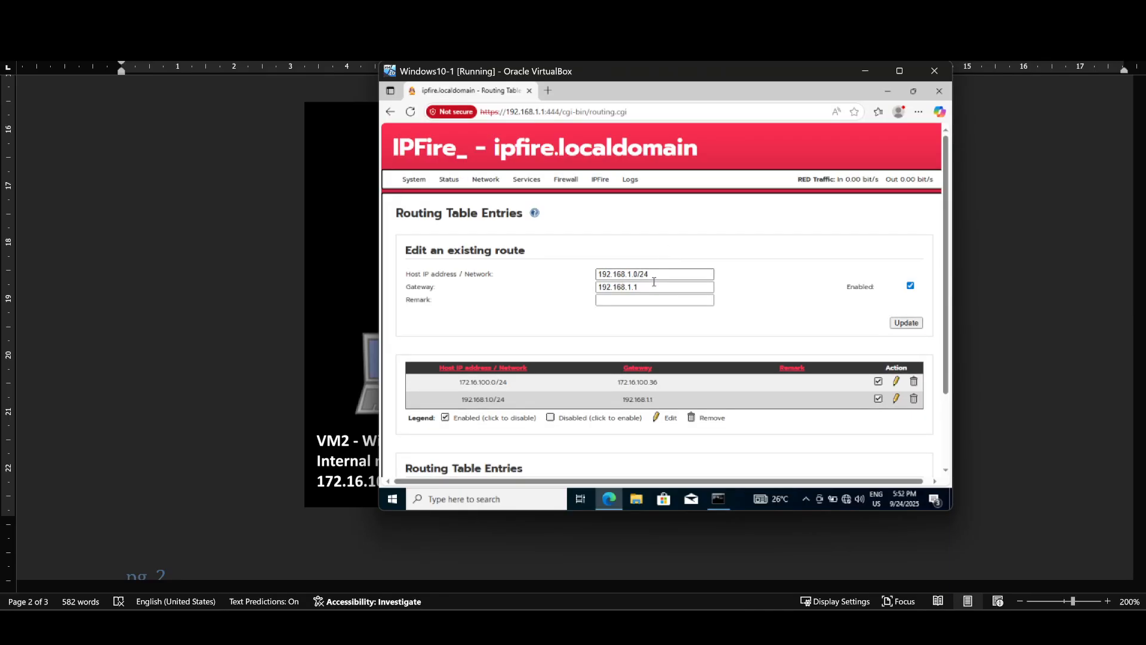
pyautogui.moveTo(640, 287); pyautogui.dragTo(598, 290)
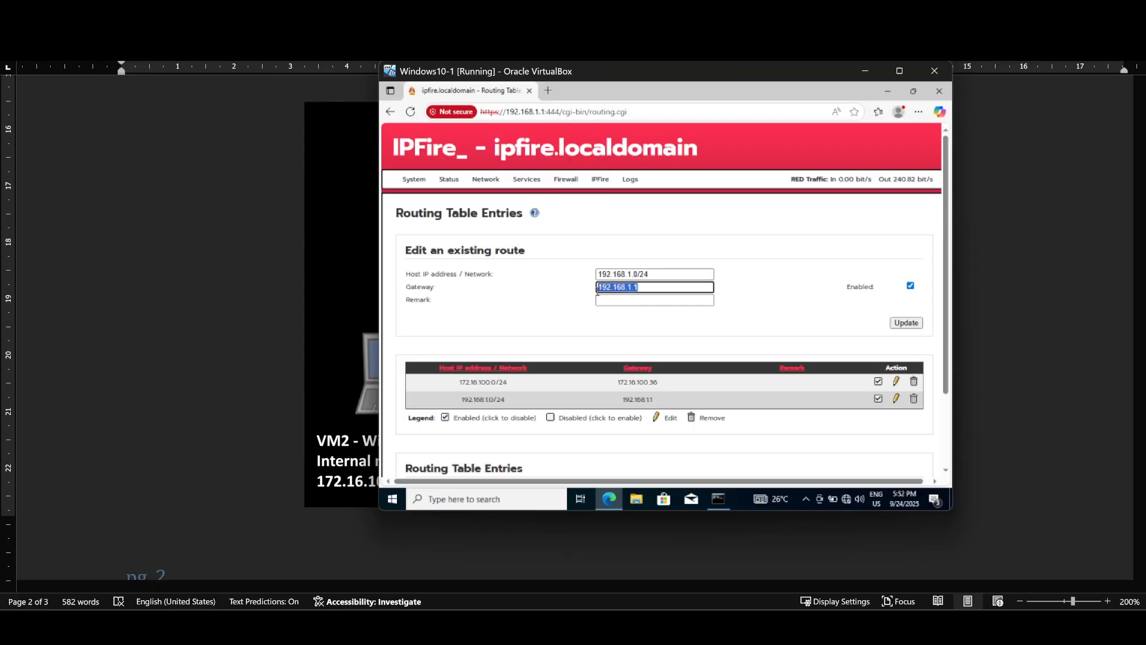
pyautogui.click(574, 307)
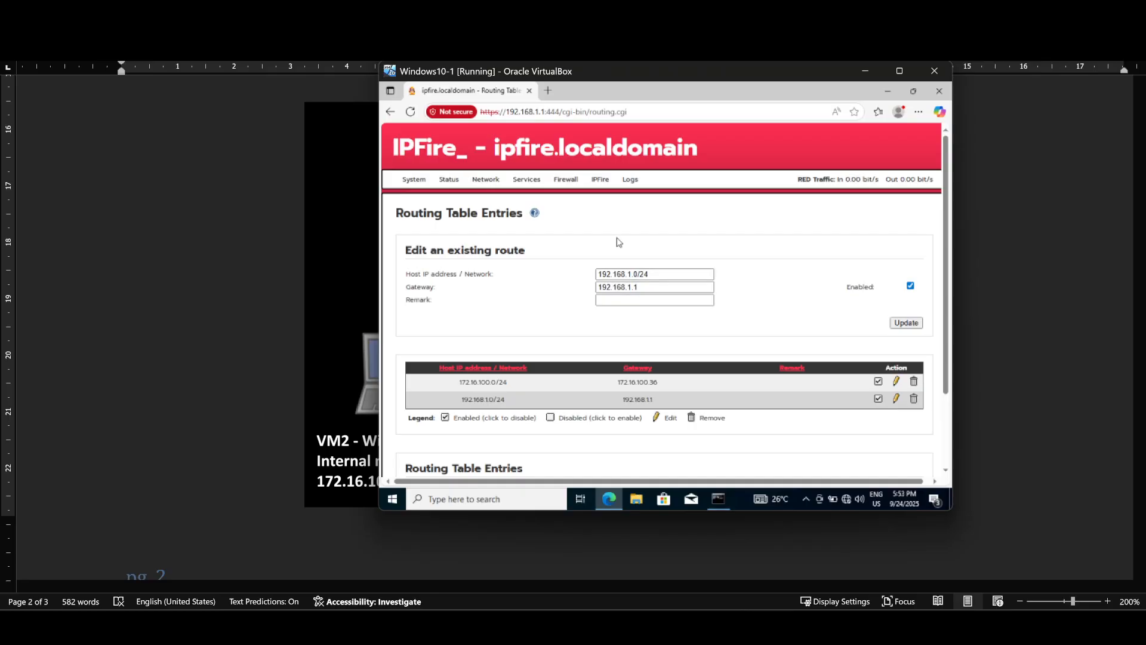
# Step: Start a new rule from IPFire's Firewall > Firewall Rules page
pyautogui.moveTo(566, 181)
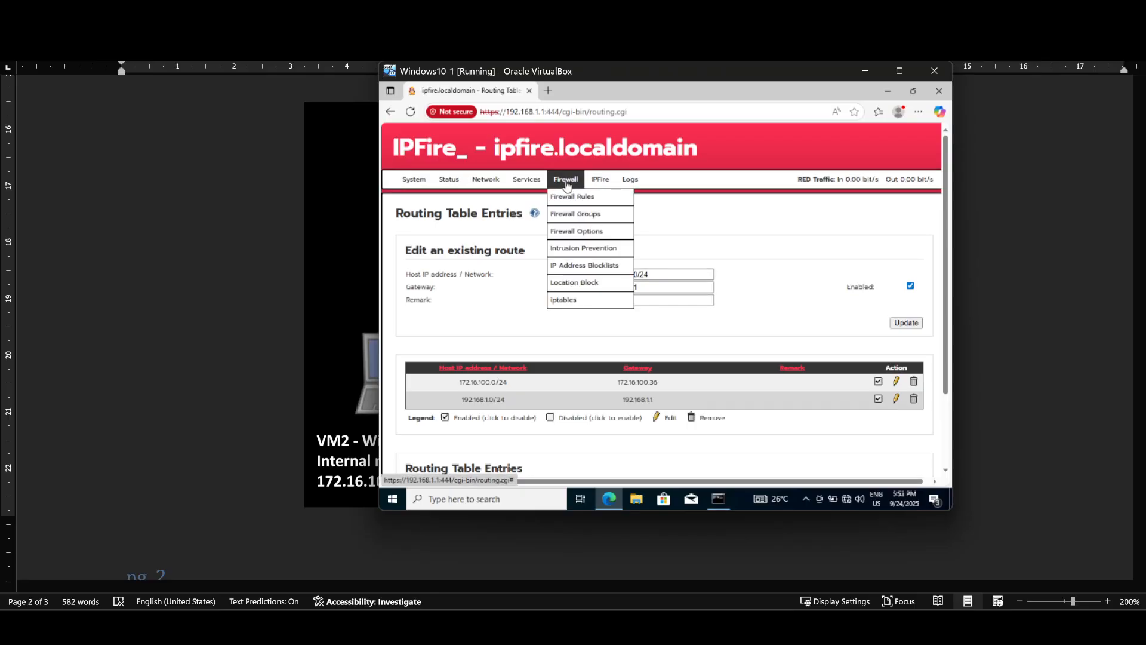
pyautogui.click(569, 201)
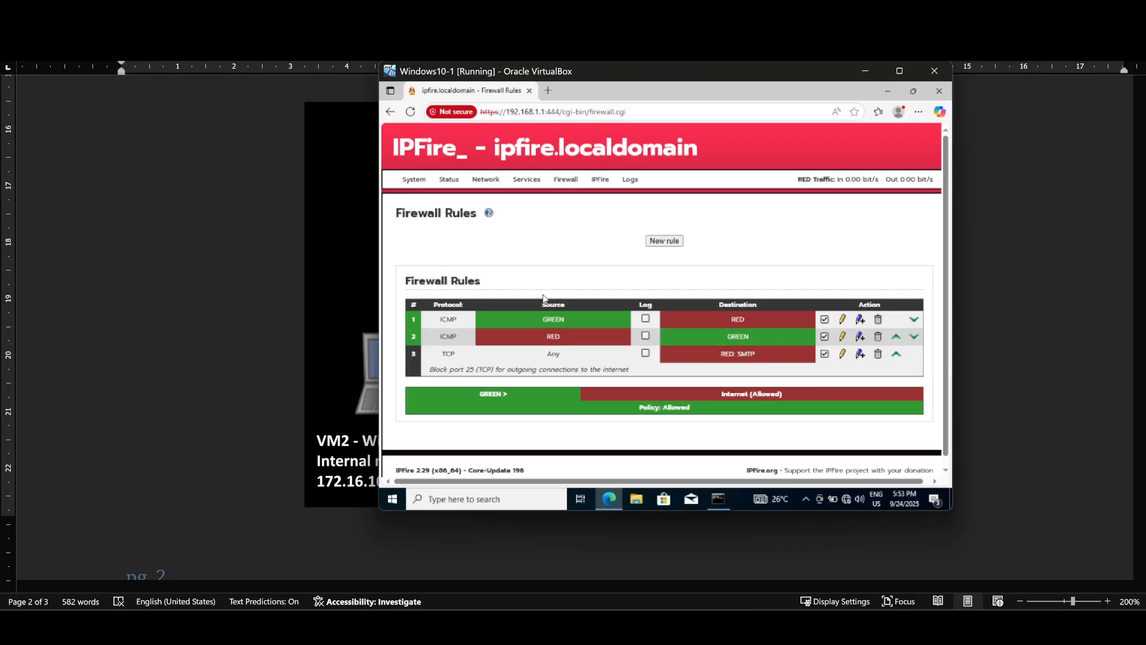
pyautogui.click(667, 241)
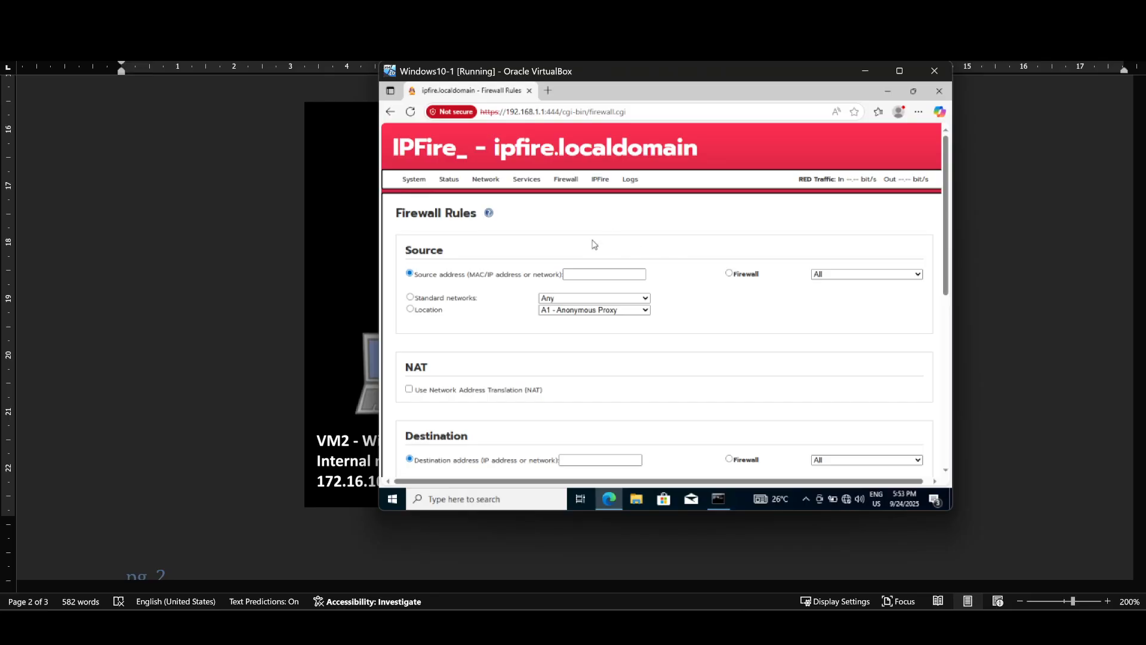
# Step: Check the lab document's network diagram, then return to the Windows10-1 VM window
pyautogui.click(339, 321)
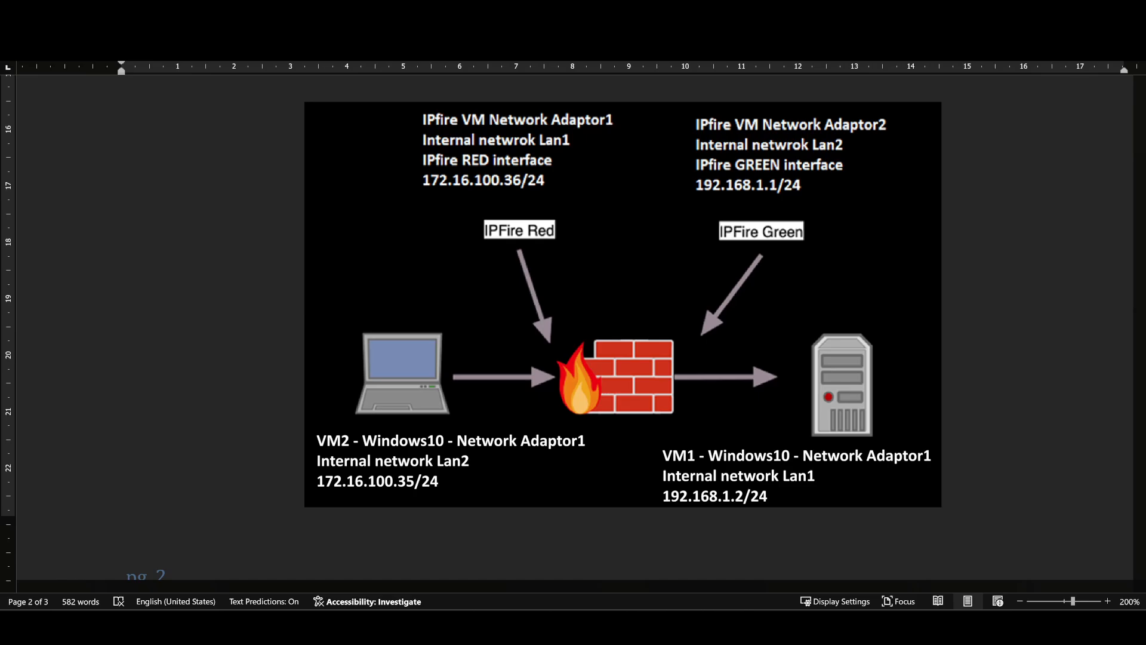
pyautogui.moveTo(733, 627)
pyautogui.moveTo(799, 627)
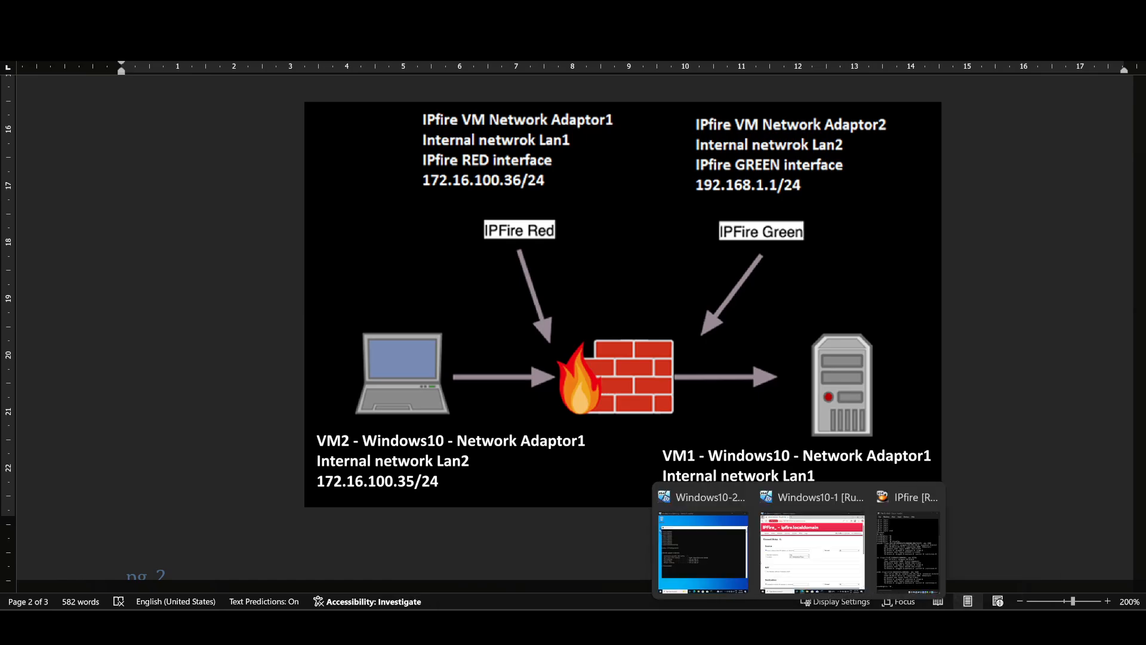
pyautogui.click(808, 557)
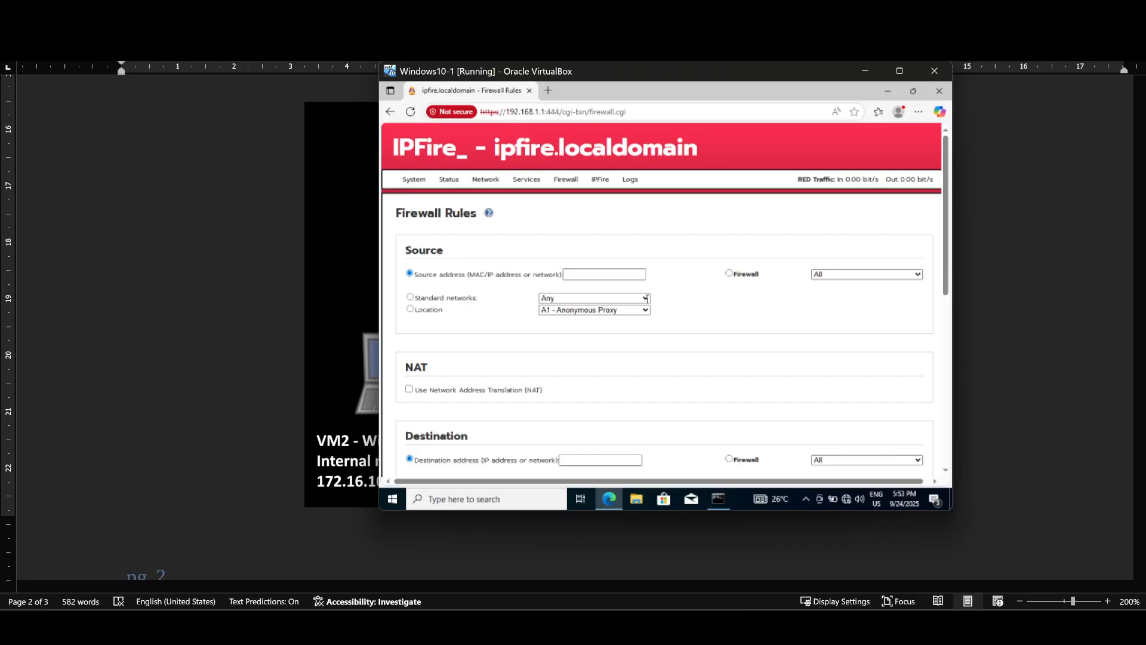
# Step: Set the rule's source to the GREEN network and destination to the RED network
pyautogui.click(647, 298)
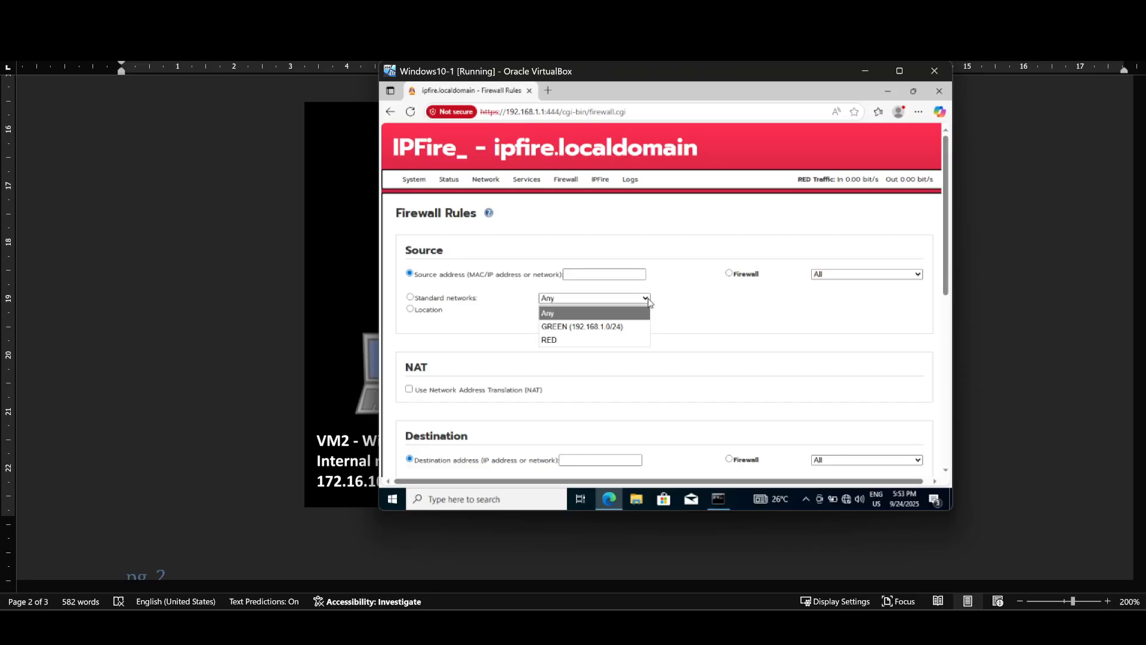
pyautogui.click(606, 327)
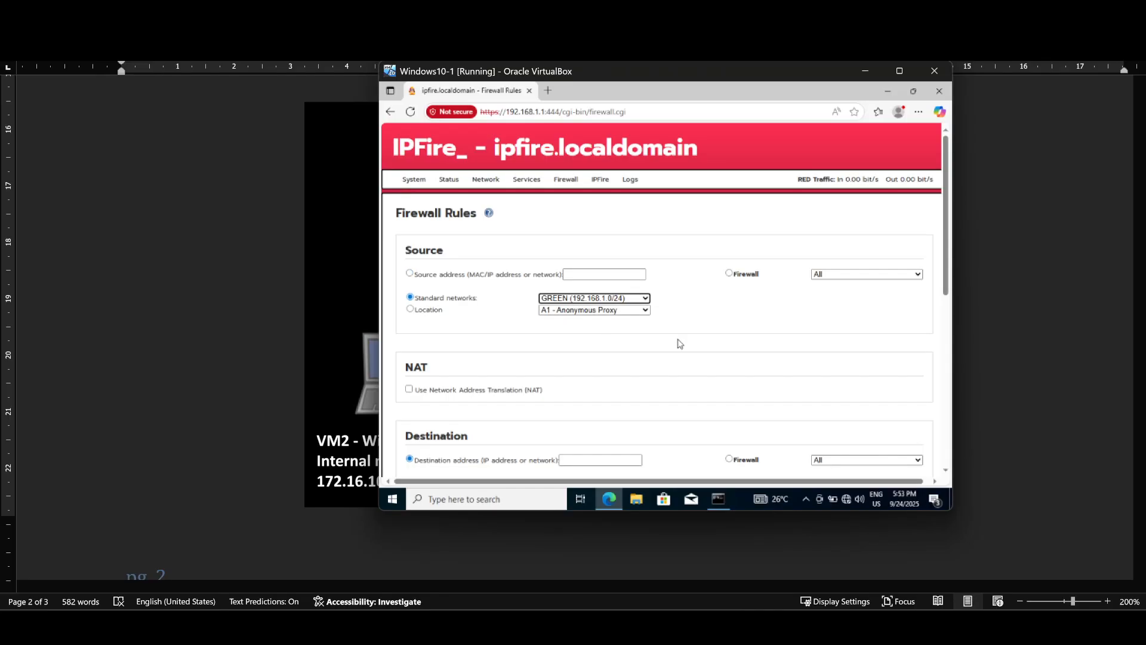
pyautogui.scroll(-3, 698, 354)
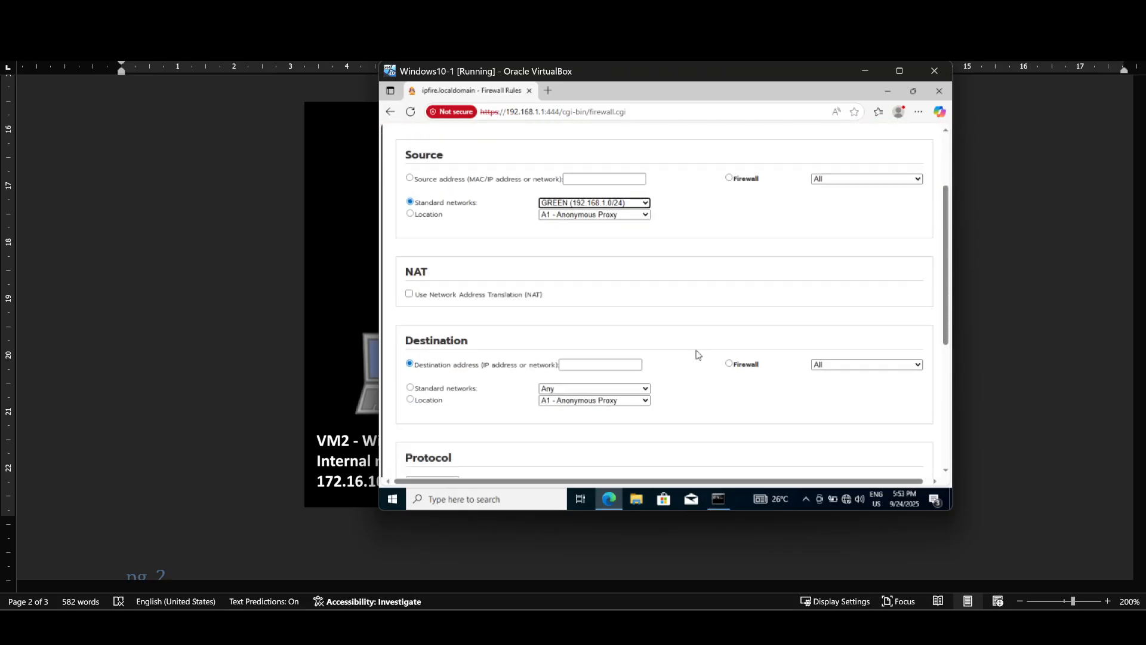
pyautogui.scroll(-1, 699, 355)
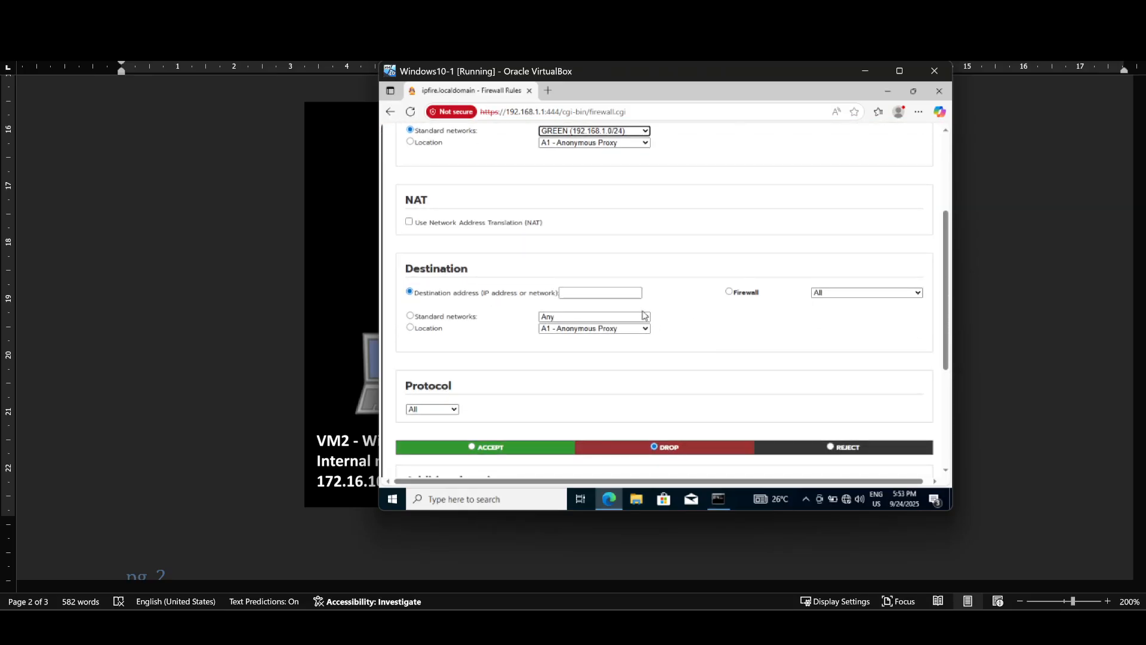
pyautogui.click(644, 318)
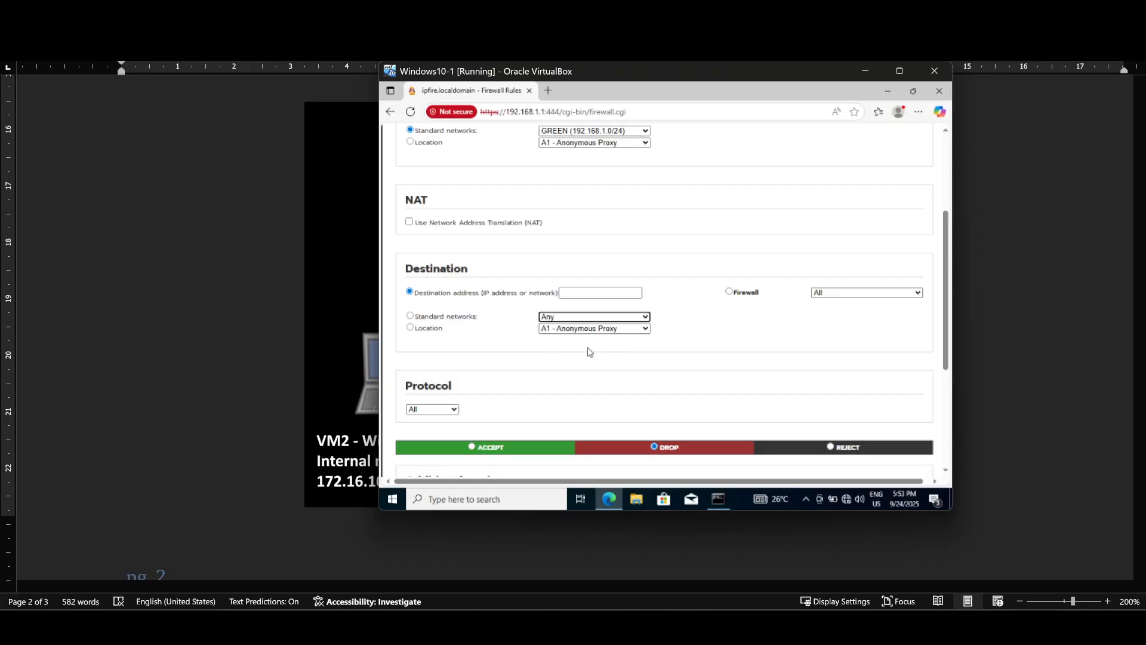
pyautogui.click(599, 317)
pyautogui.click(566, 358)
pyautogui.scroll(-1, 616, 369)
pyautogui.scroll(-1, 617, 369)
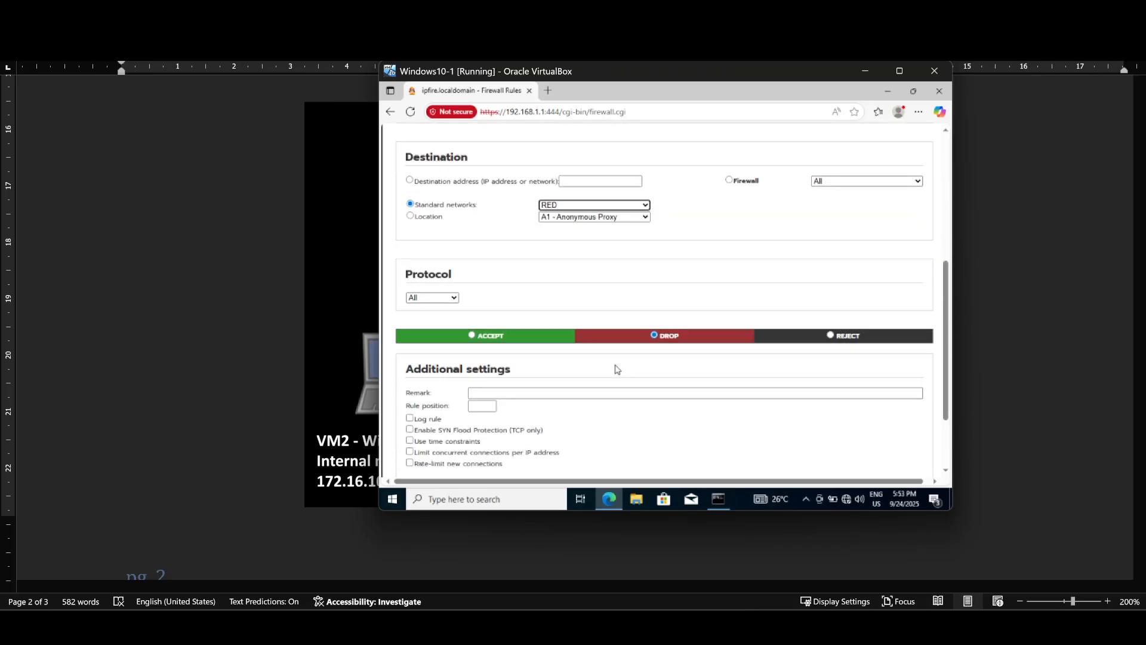
# Step: Set the rule's protocol to ICMP and its action to ACCEPT
pyautogui.click(453, 298)
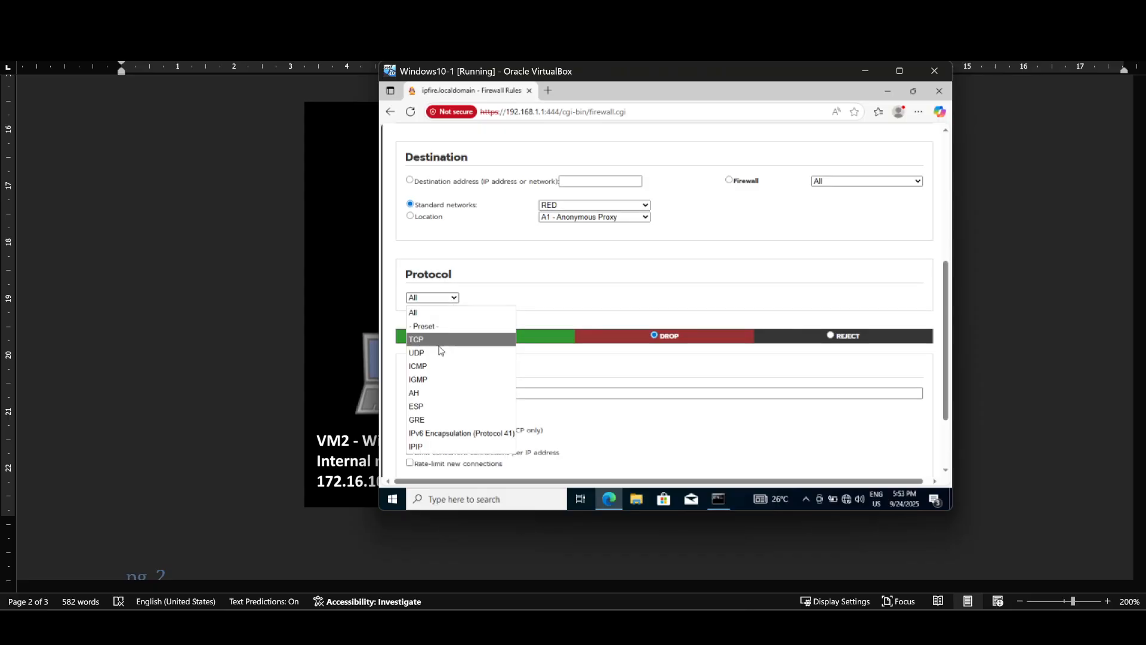
pyautogui.click(438, 368)
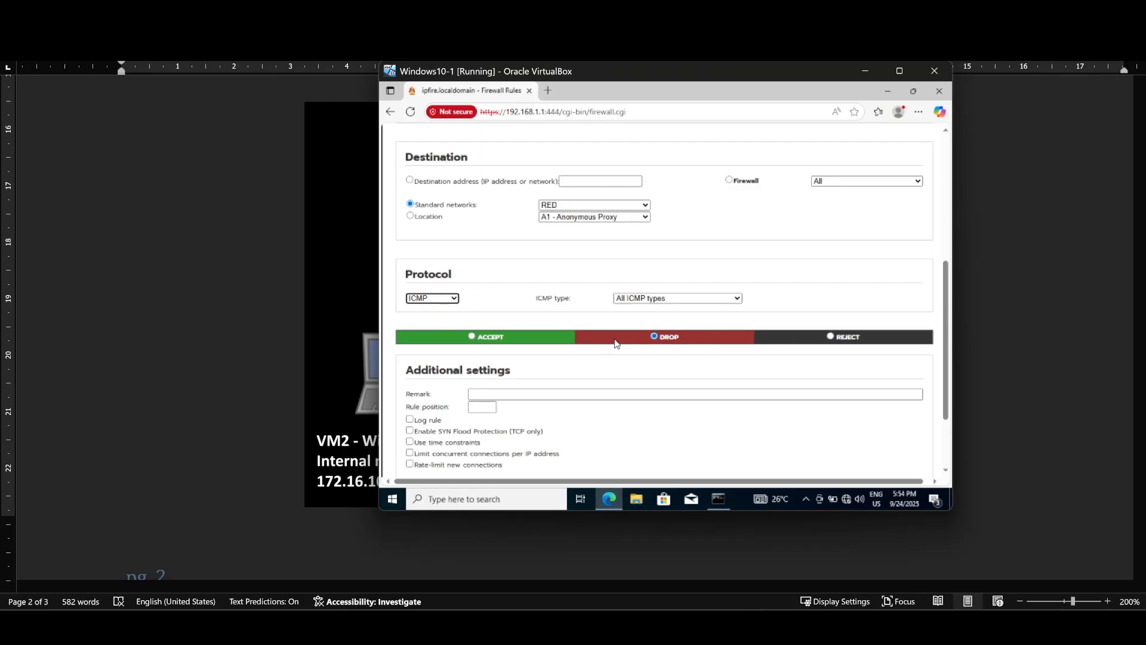
pyautogui.click(472, 342)
pyautogui.scroll(-1, 641, 390)
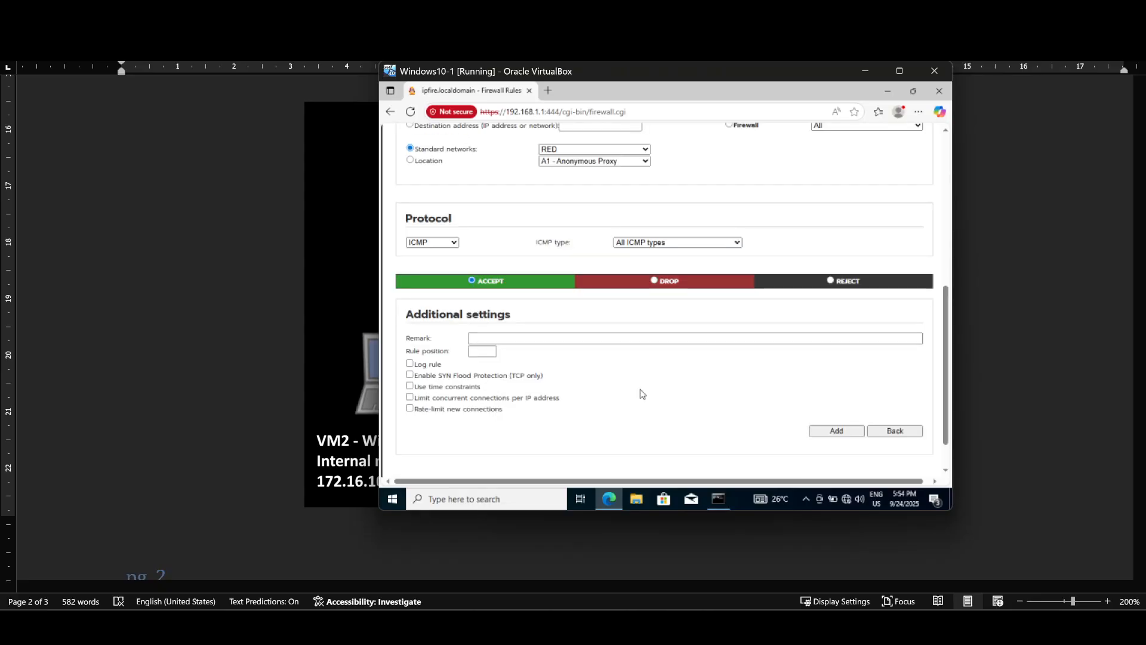
pyautogui.scroll(-1, 640, 391)
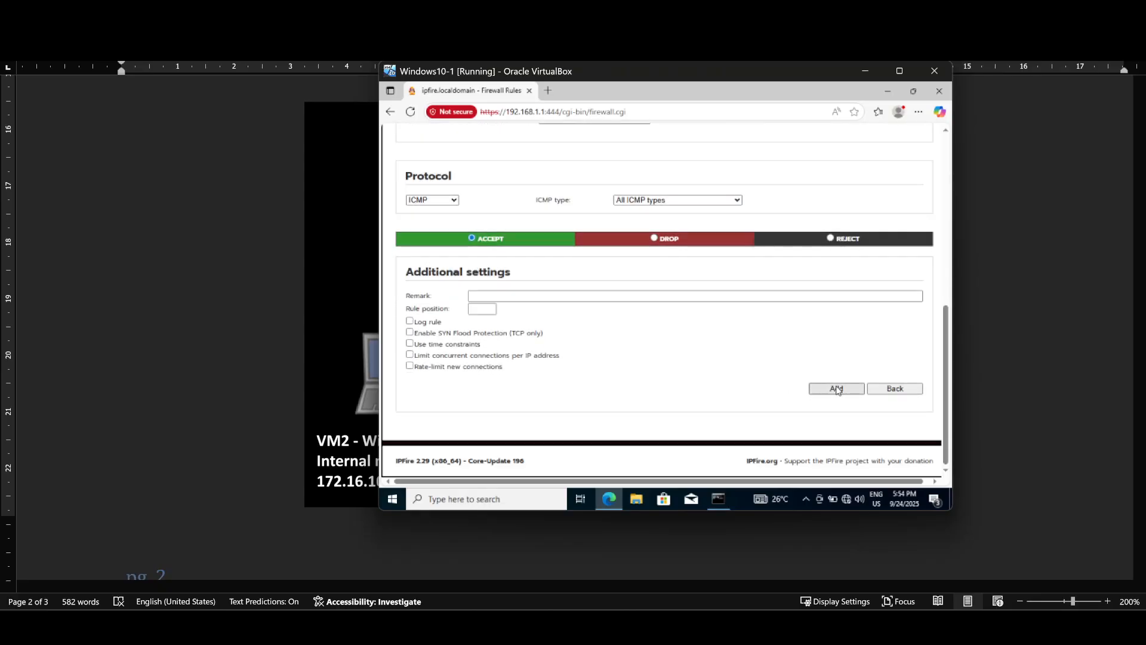
# Step: Go back to the Firewall Rules list to review the GREEN→RED and RED→GREEN ICMP rules
pyautogui.click(896, 389)
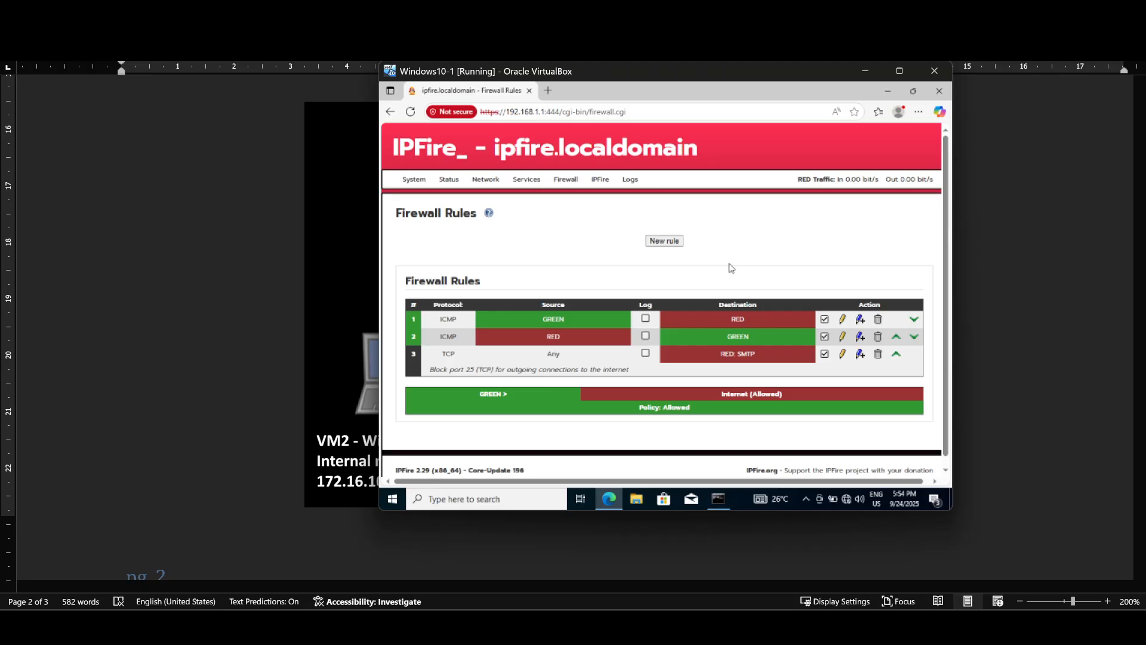
# Step: Arrange the Windows10-1 and Windows10-2 VM windows side by side
pyautogui.moveTo(718, 499)
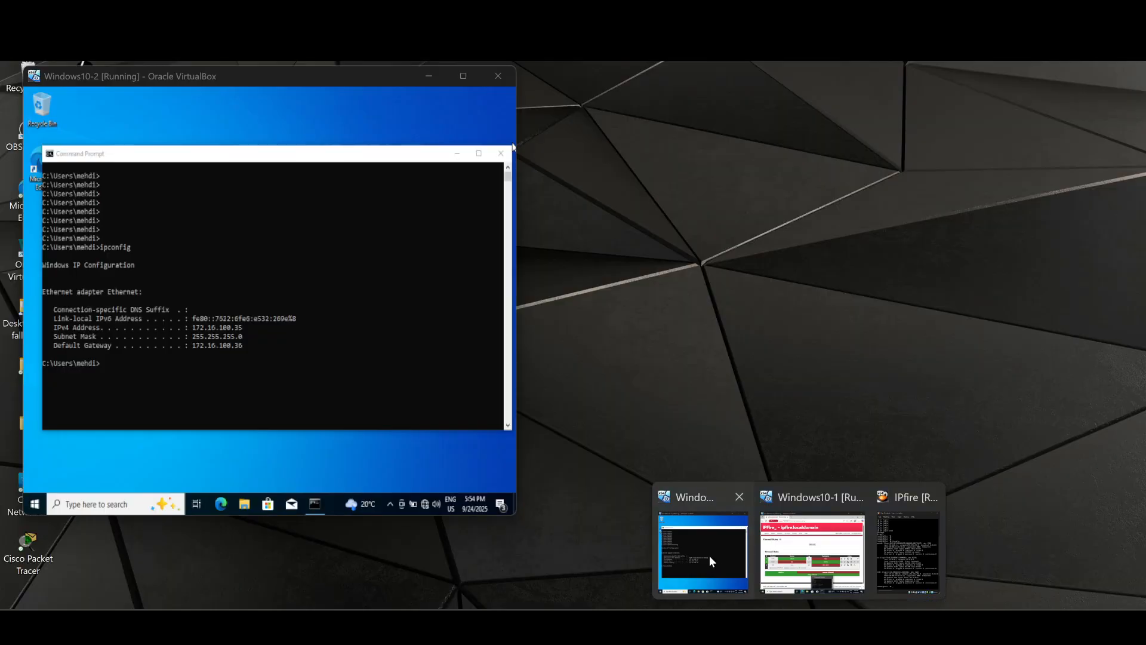
pyautogui.click(709, 555)
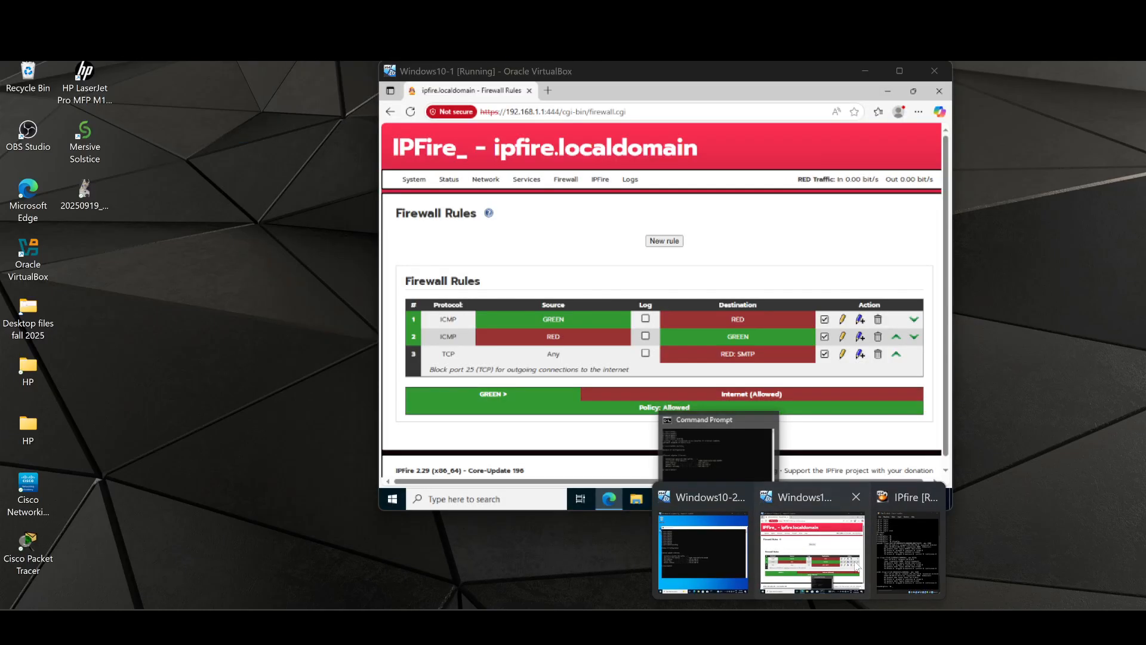
pyautogui.click(877, 562)
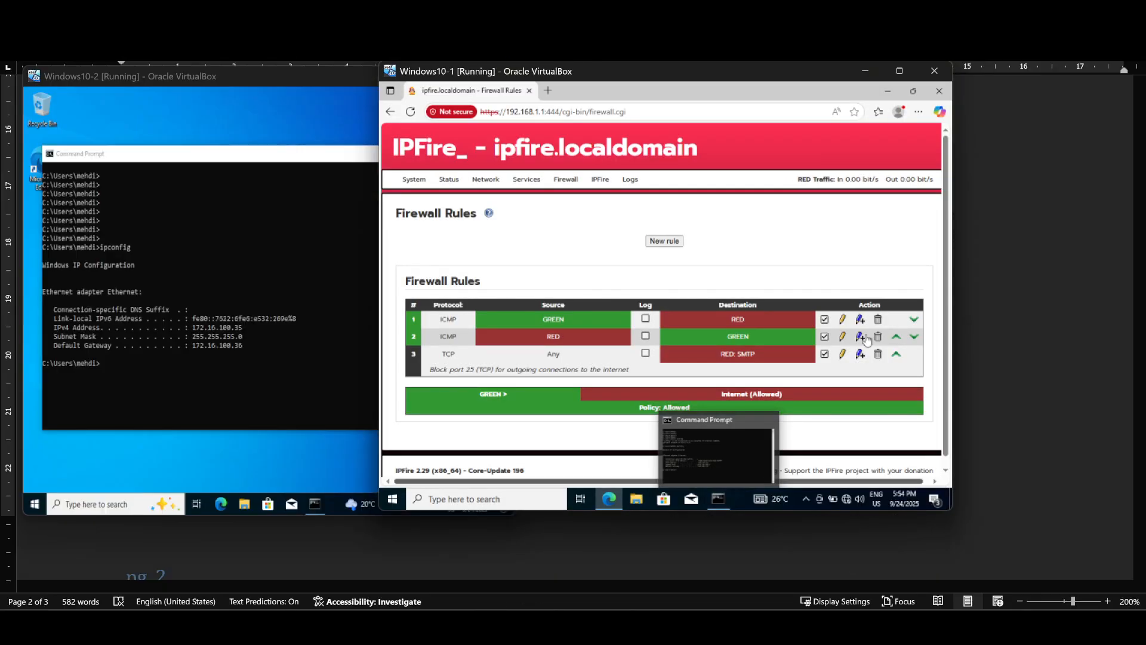
pyautogui.moveTo(684, 73); pyautogui.dragTo(830, 82)
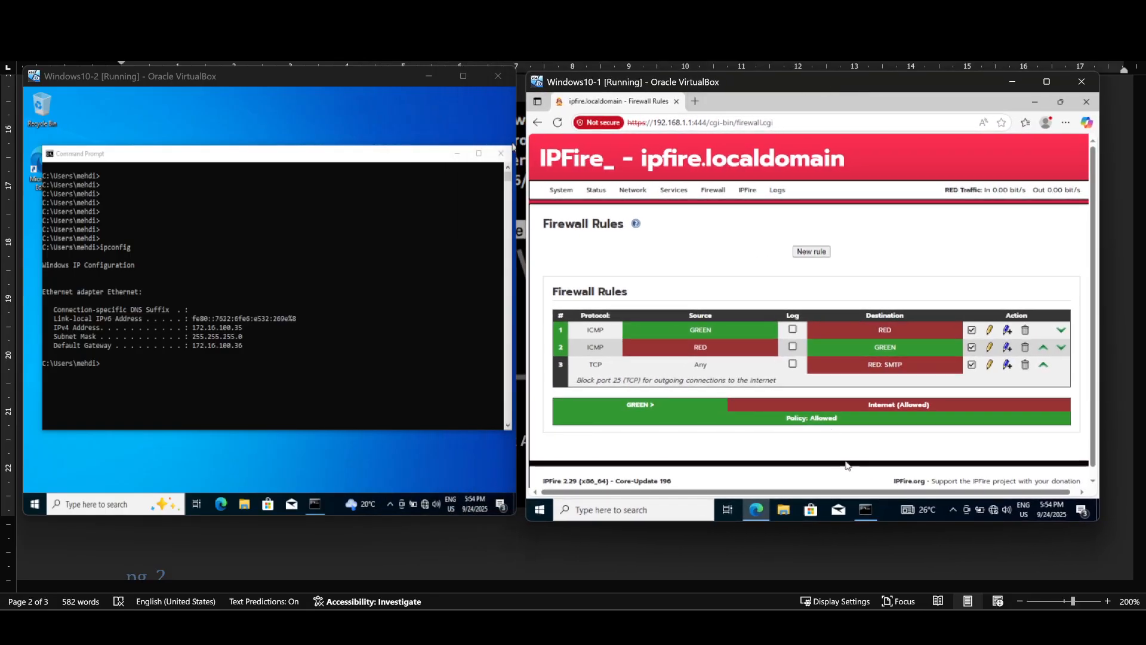
# Step: From a Windows10-1 Command Prompt, ping 172.16.100.35
pyautogui.click(865, 509)
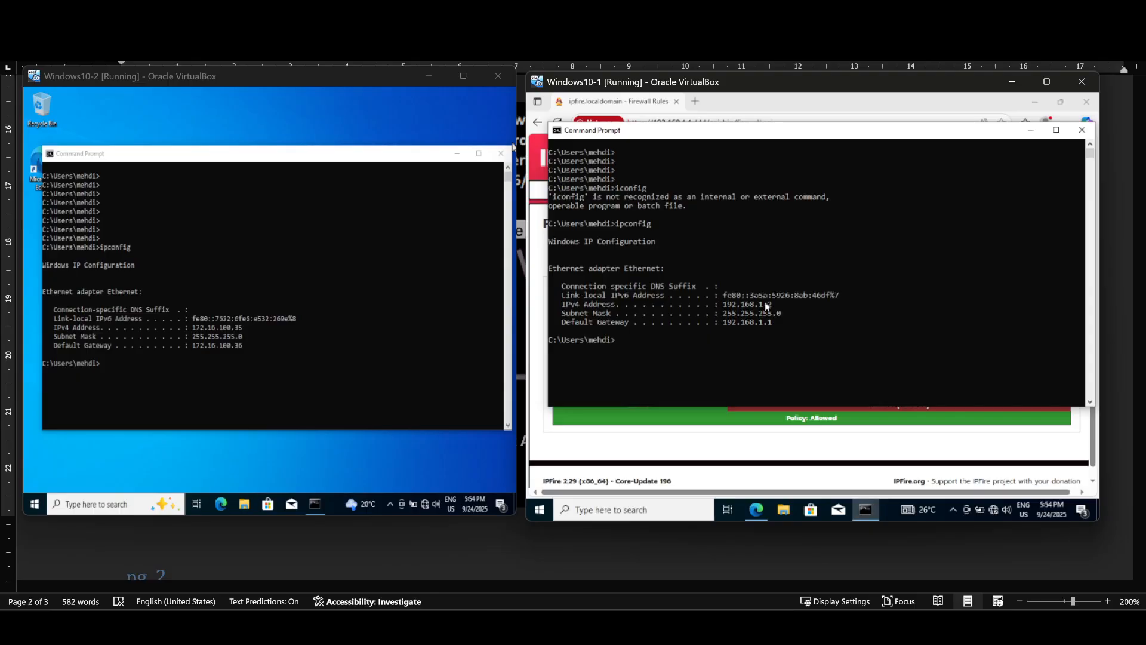
pyautogui.click(636, 349)
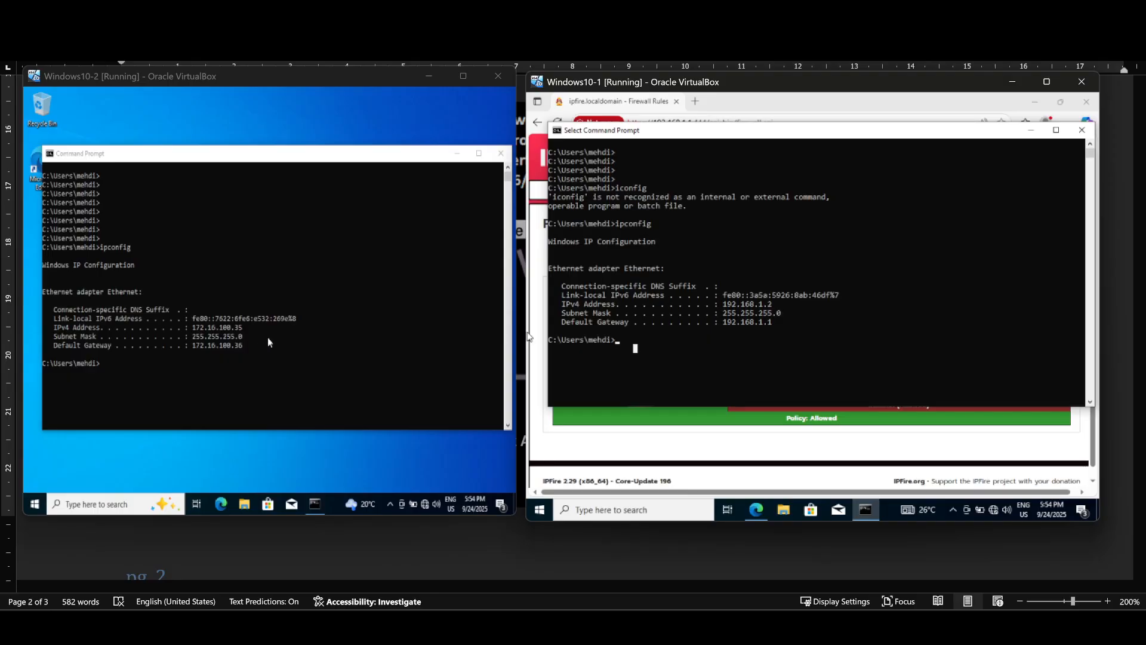
pyautogui.write('ping 172.16.')
pyautogui.write('100.35')
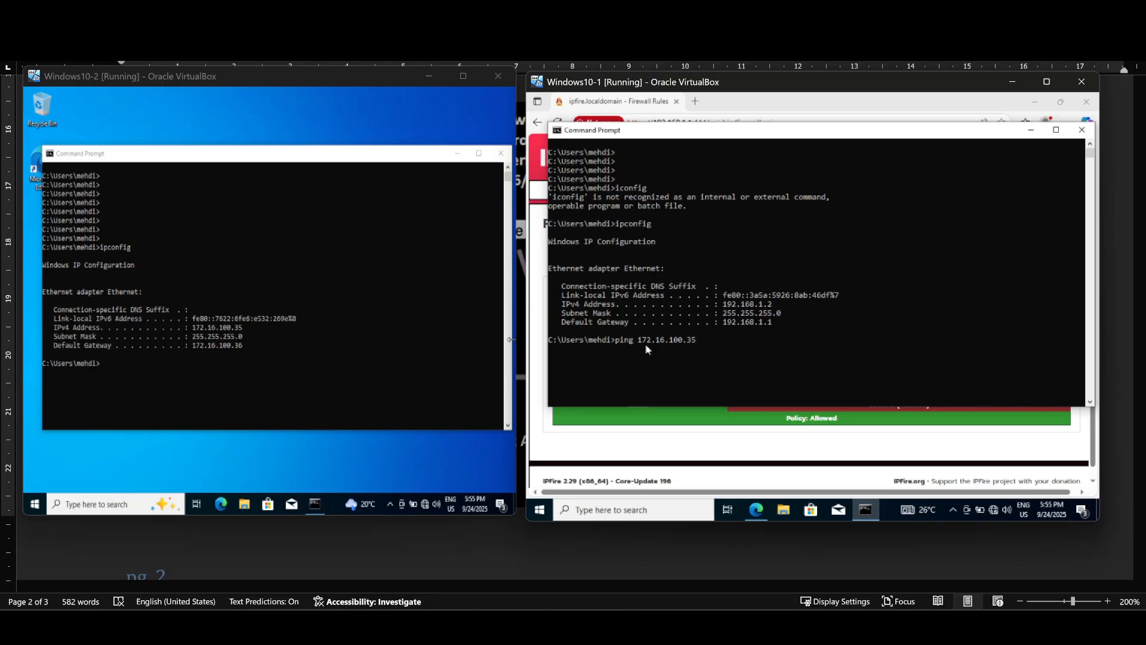
pyautogui.press('Return')
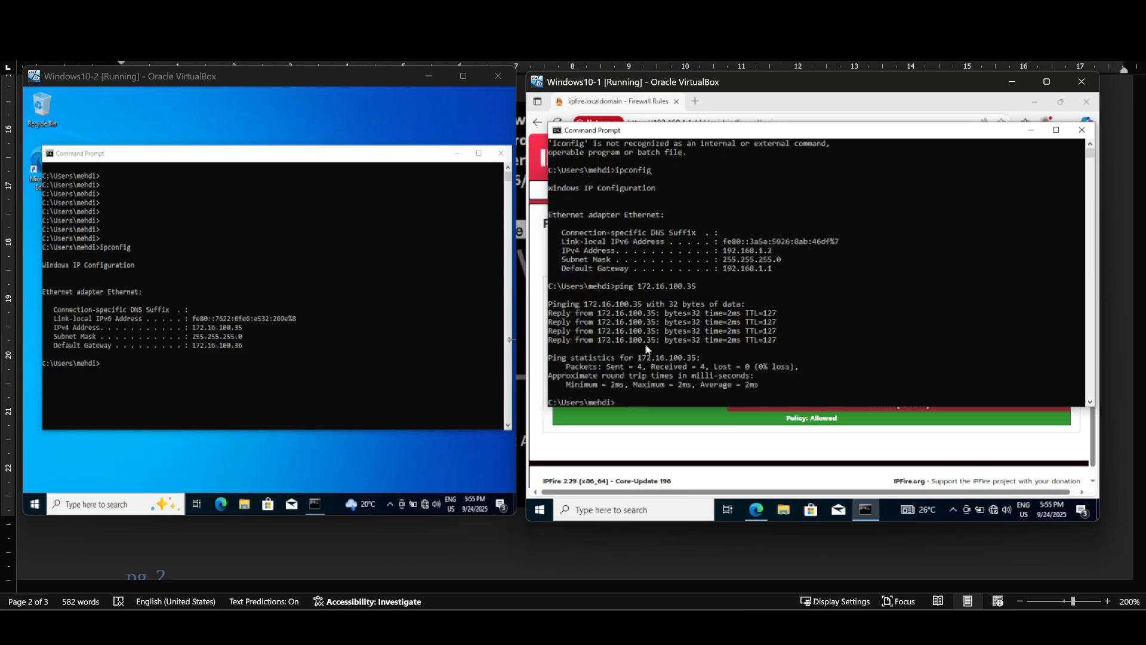
# Step: From the Windows10-2 Command Prompt, ping 192.168.1.2
pyautogui.click(220, 372)
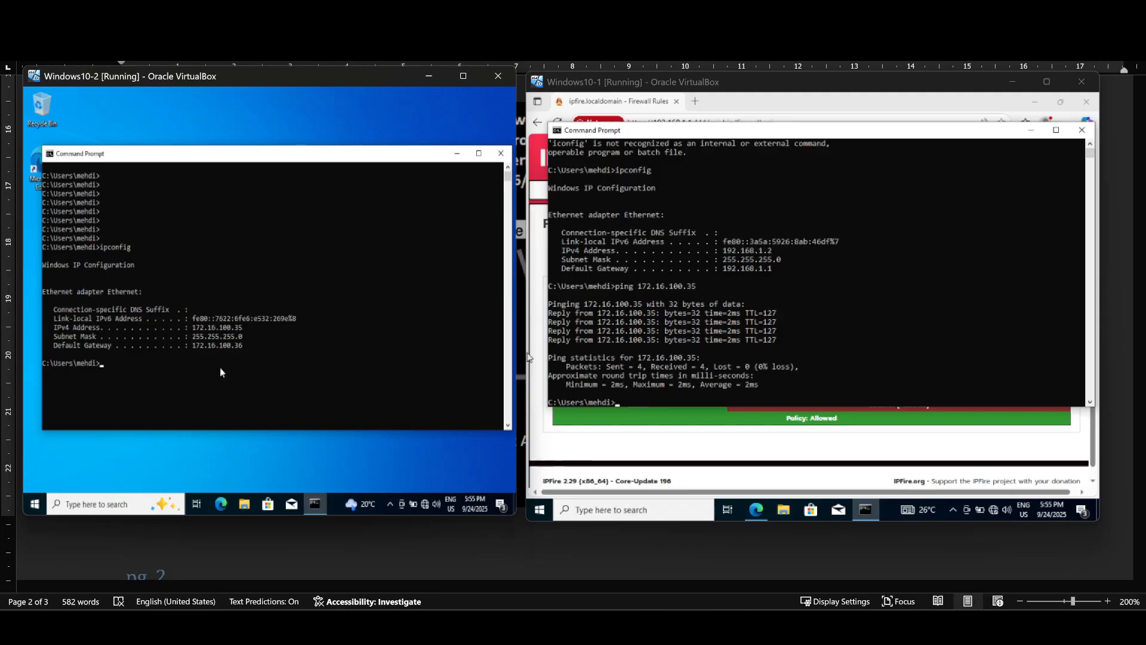
pyautogui.write('ping')
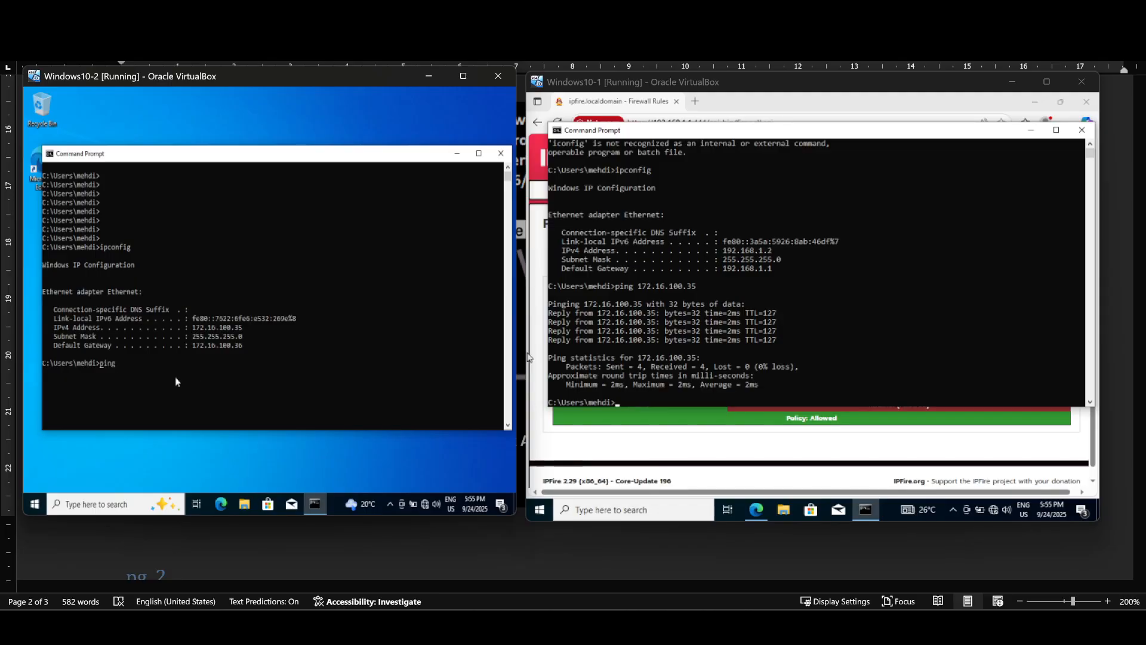
pyautogui.write(' 192.168.1.2')
pyautogui.press('Return')
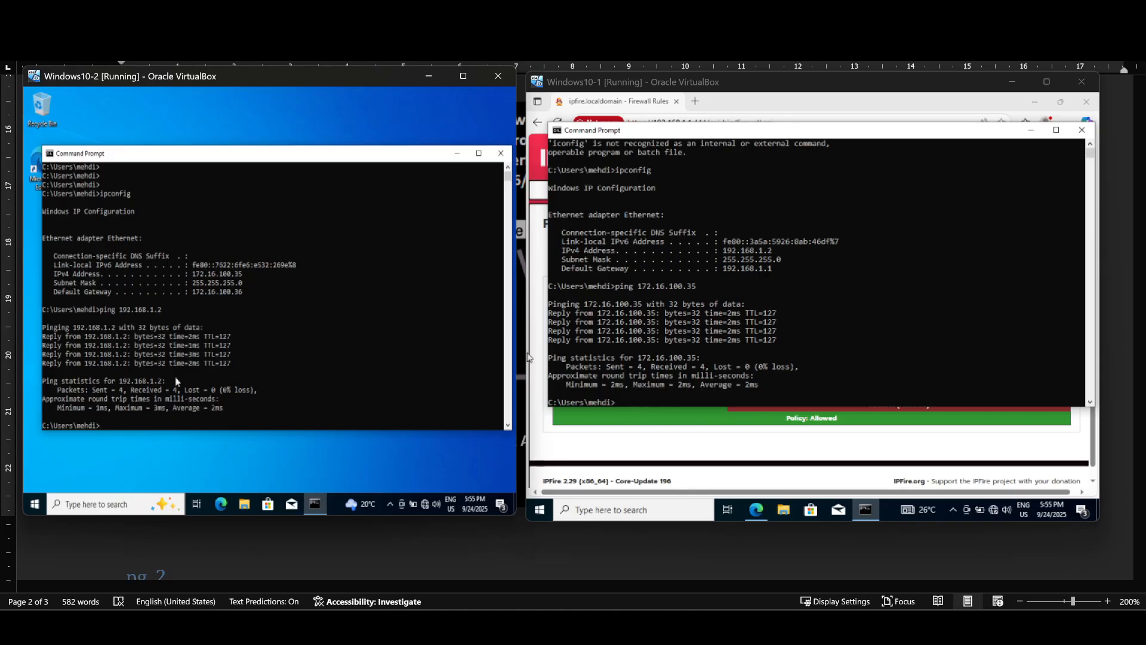
# Step: Review IPFire's Network > Static Routes table, then return to the Firewall Rules page
pyautogui.click(741, 102)
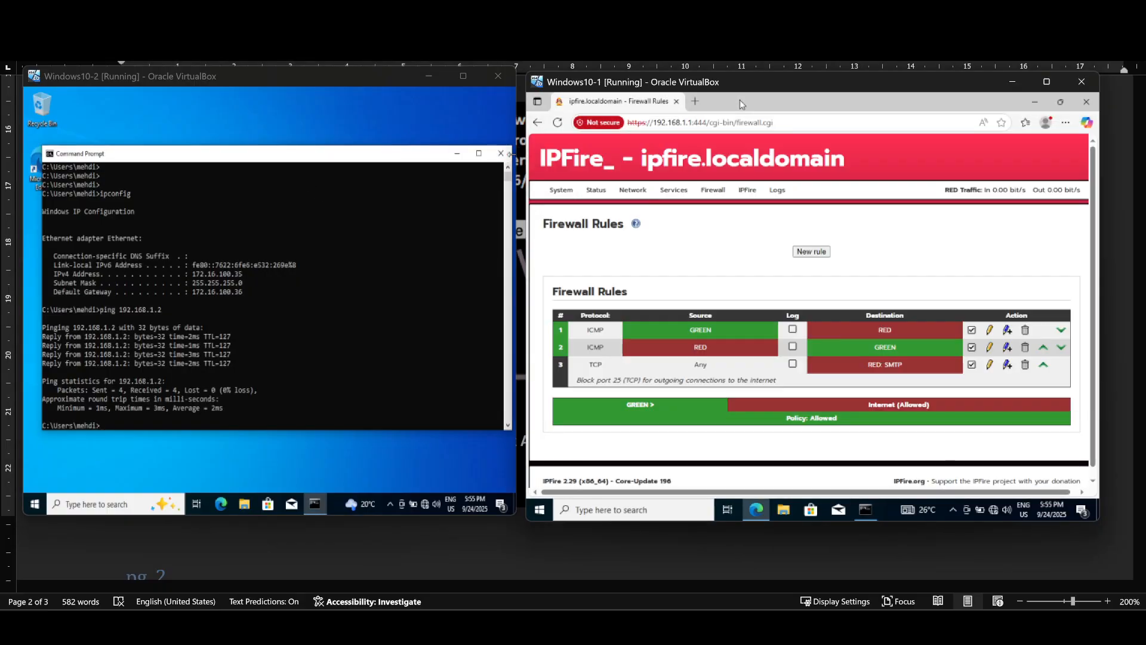
pyautogui.moveTo(596, 190)
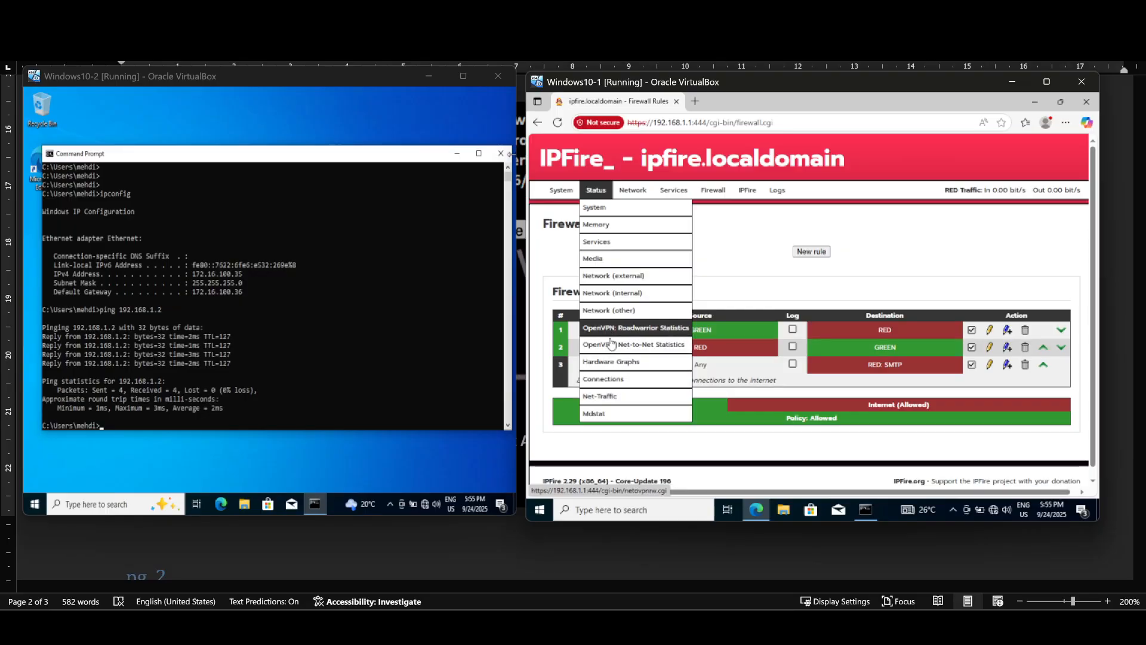
pyautogui.moveTo(631, 189)
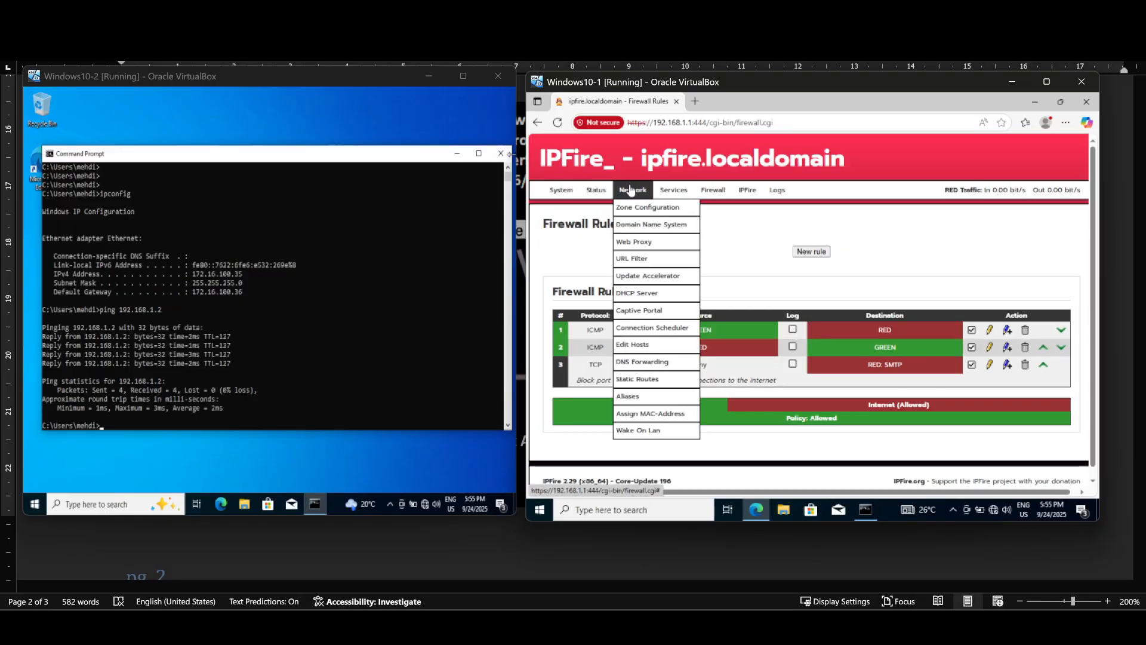
pyautogui.click(647, 384)
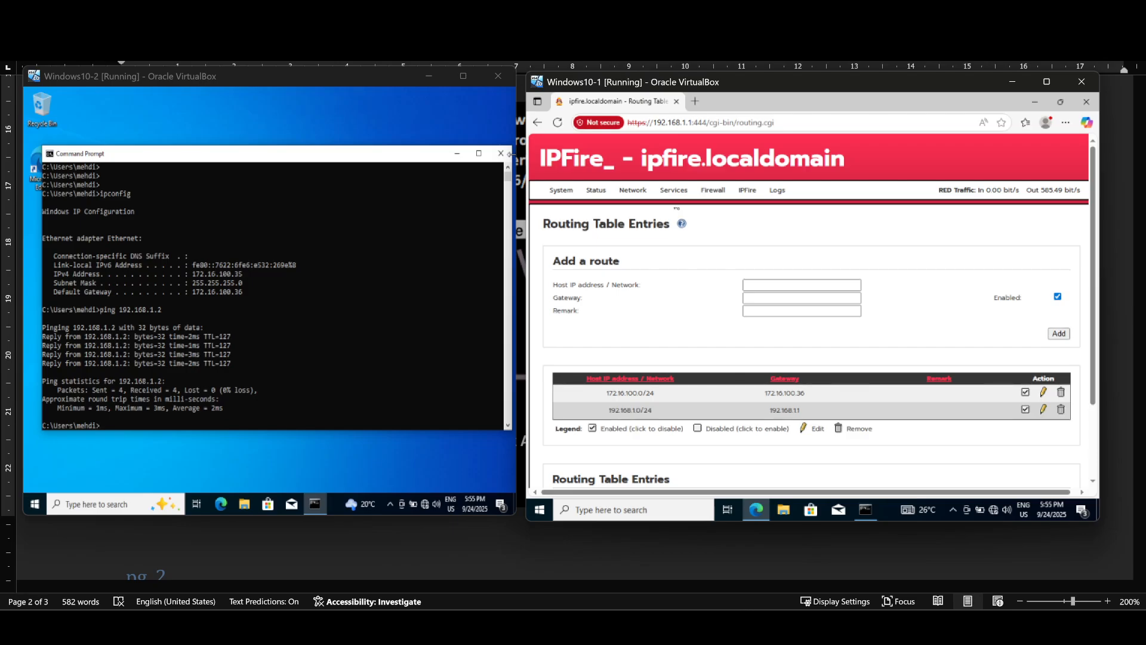
pyautogui.moveTo(713, 190)
pyautogui.click(717, 210)
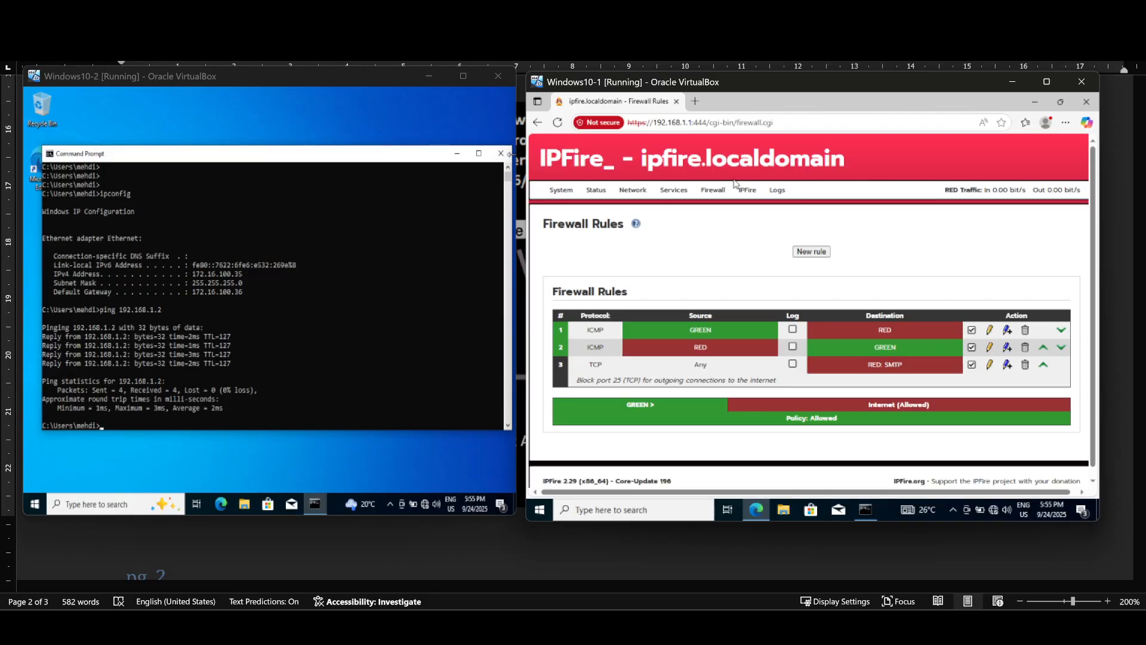
pyautogui.moveTo(671, 192)
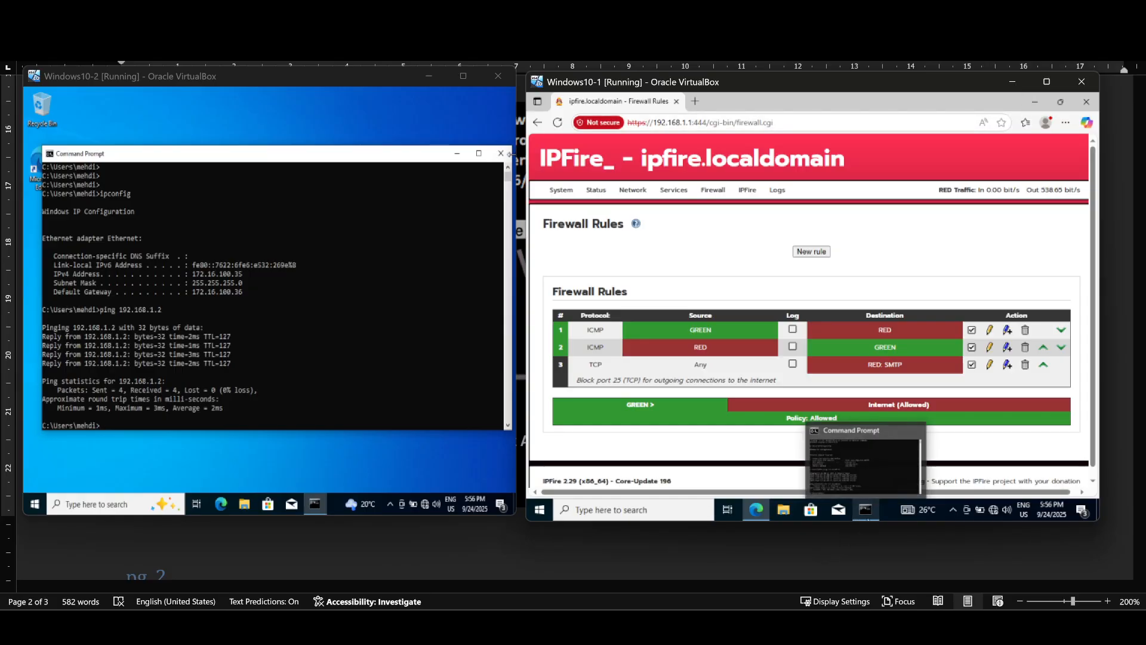
pyautogui.click(865, 509)
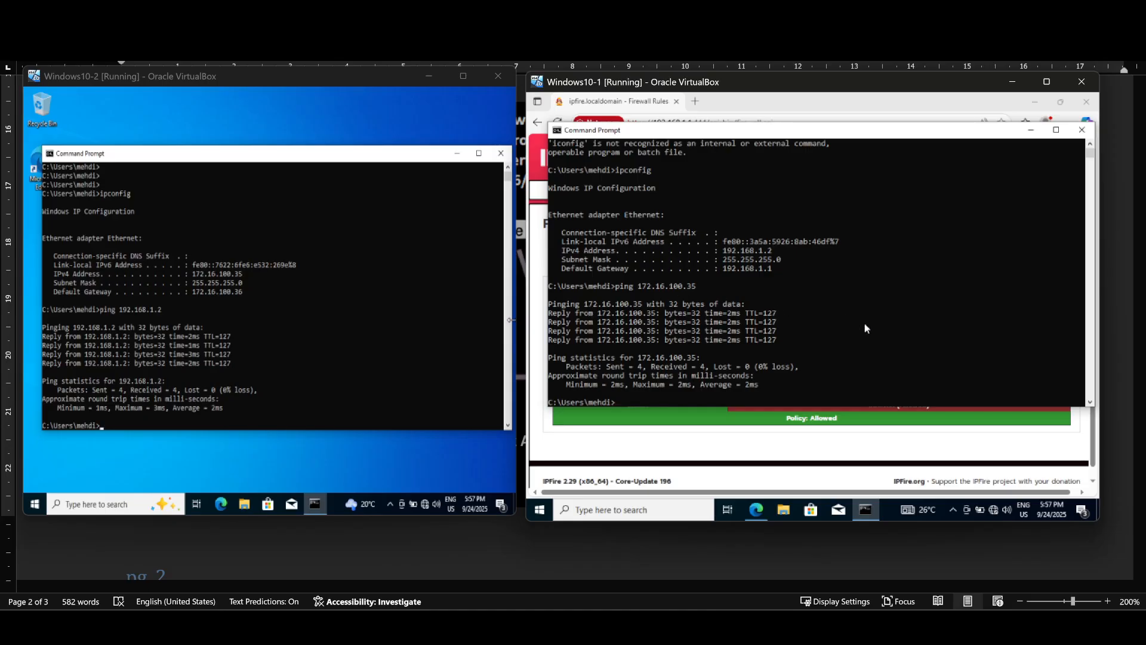
pyautogui.click(763, 103)
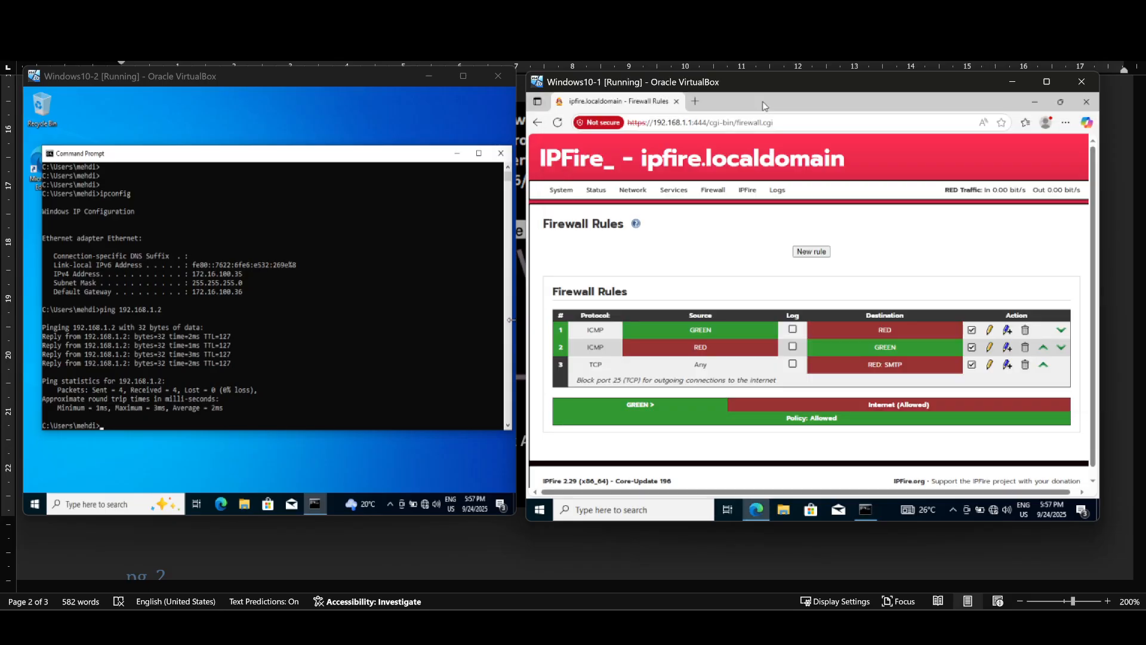